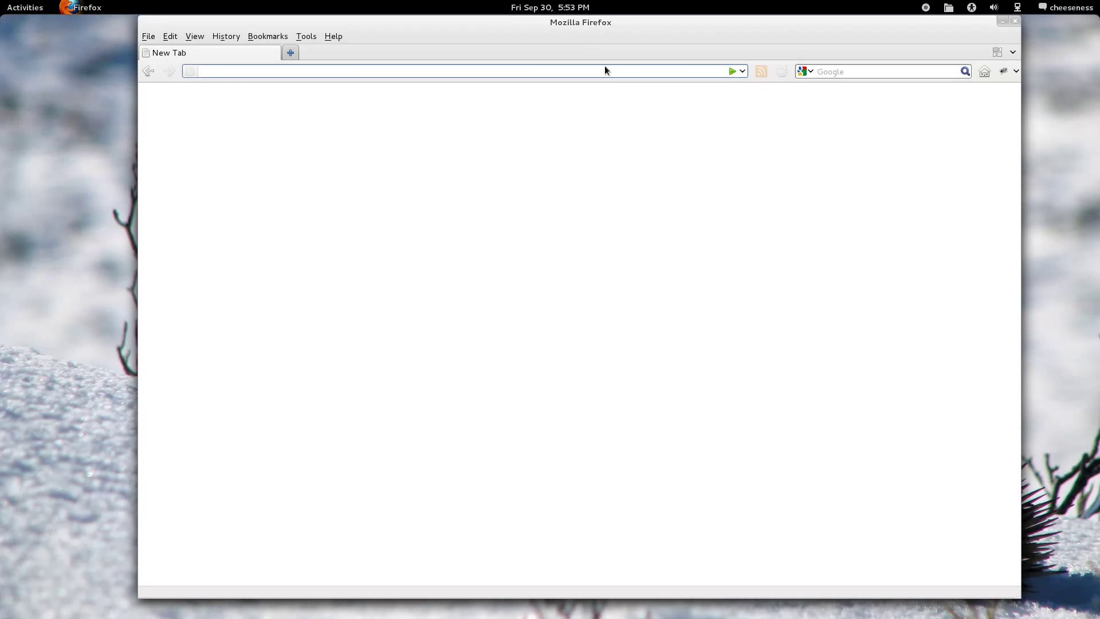
type("www.blender.o")
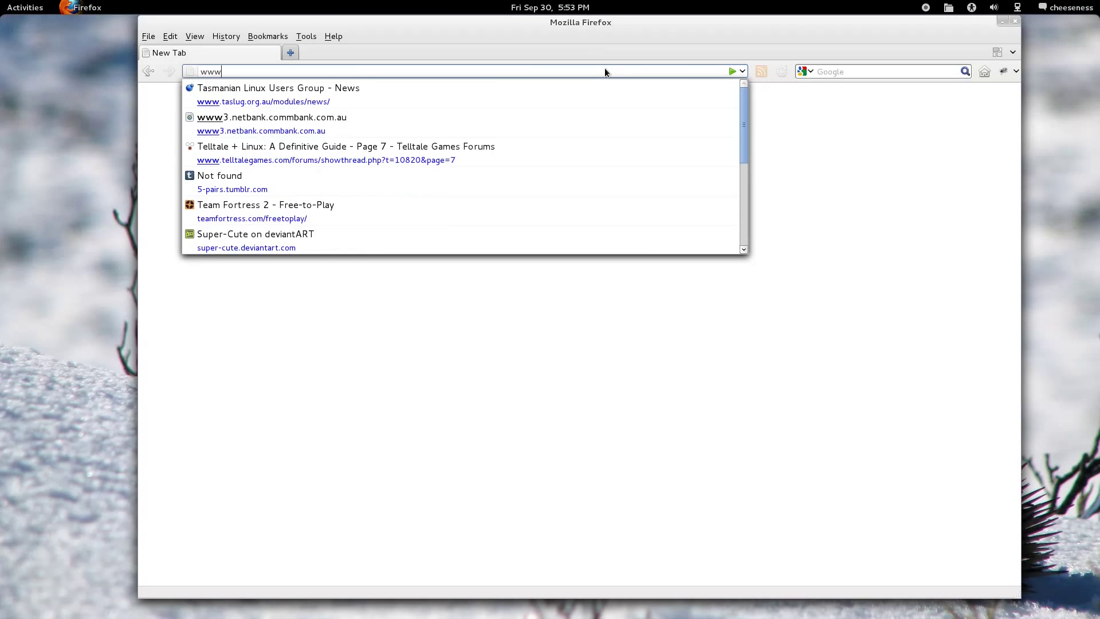
type("rg")
key("Return")
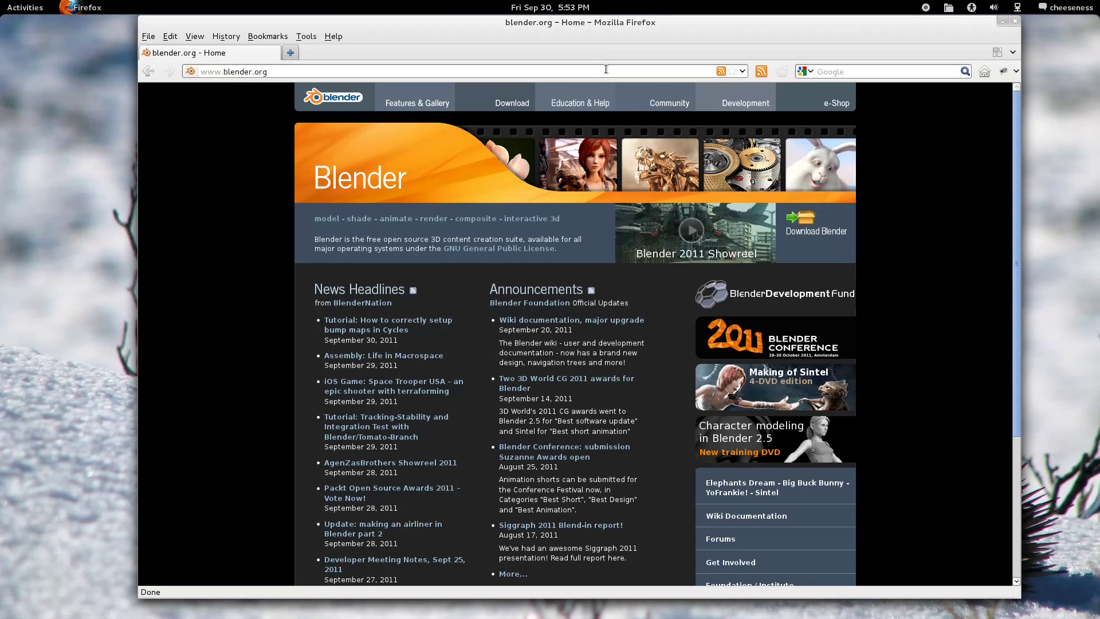
left_click(512, 100)
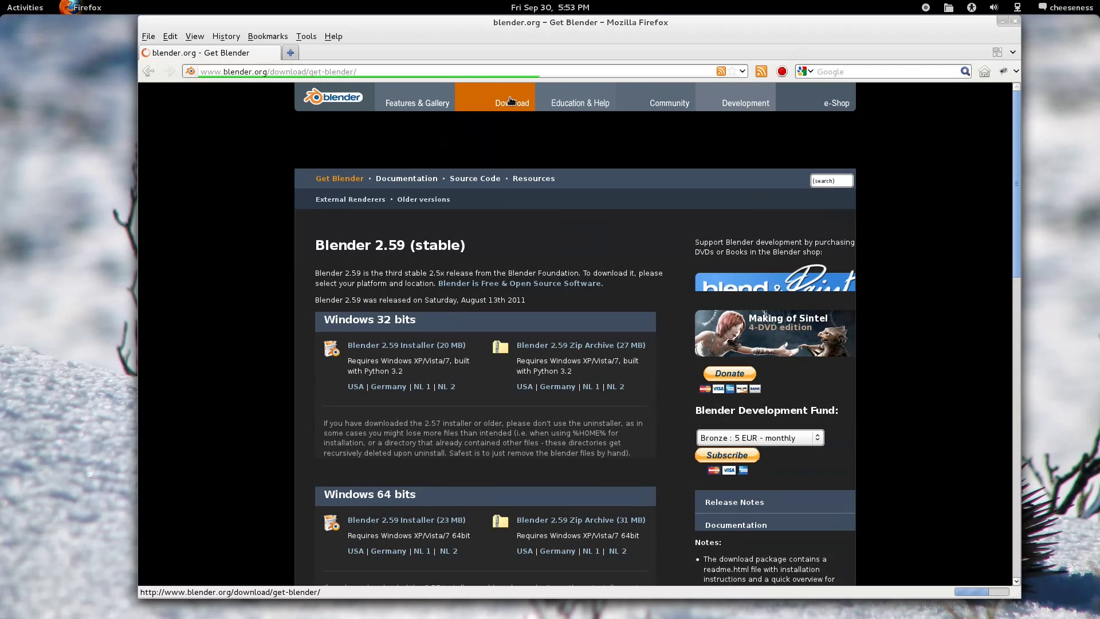
scroll(669, 283, "down", 1)
scroll(669, 283, "down", 6)
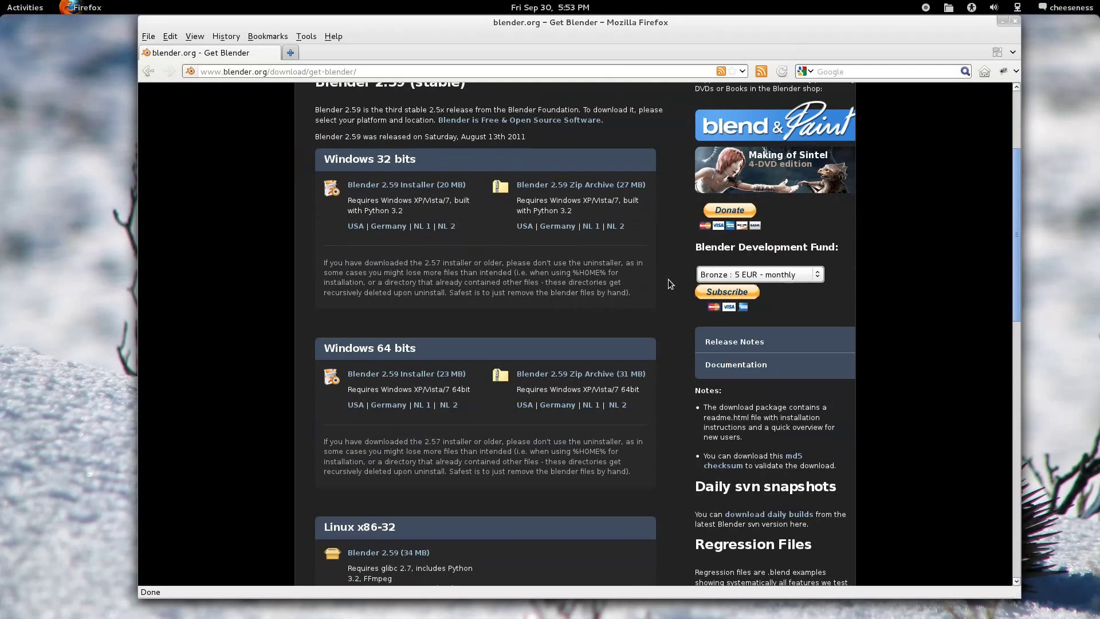
scroll(669, 283, "down", 10)
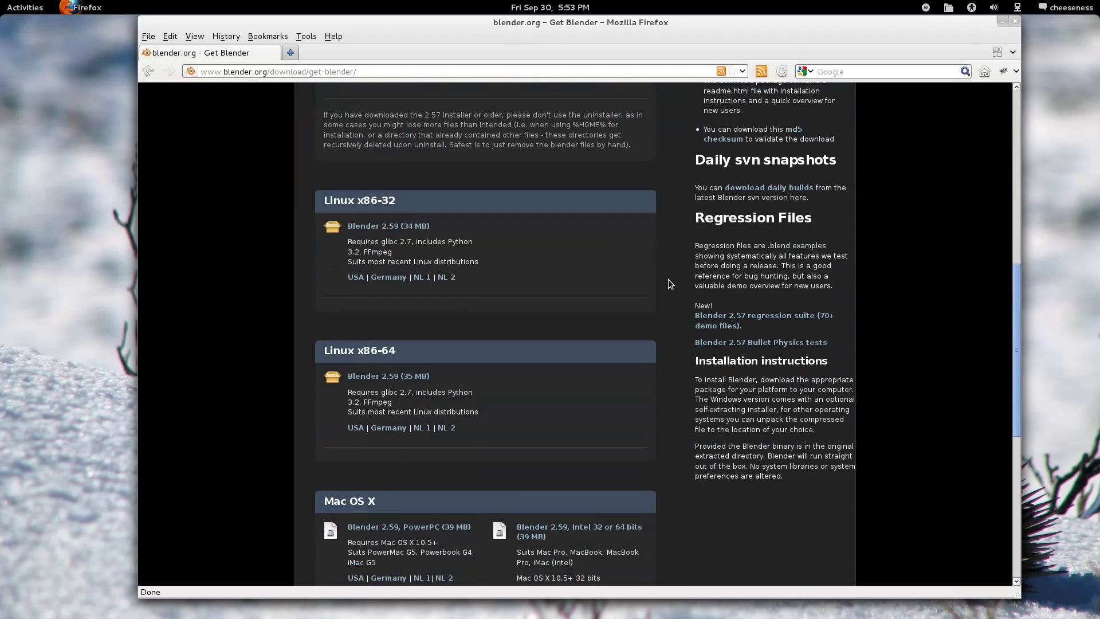
scroll(669, 284, "down", 7)
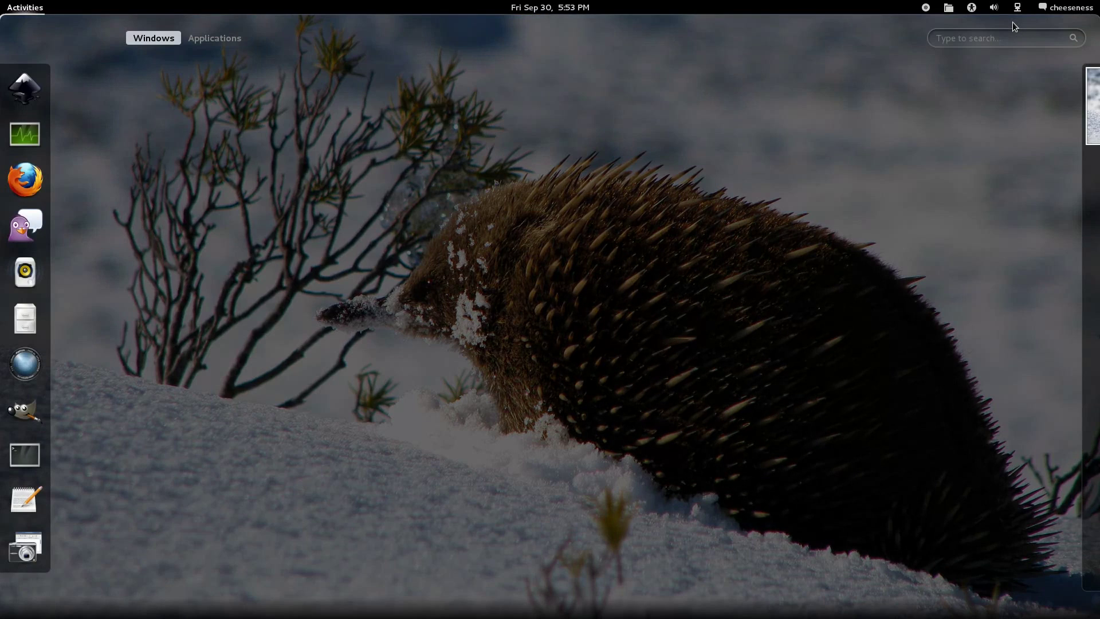
Launch Blender and show its splash screen to check the installed version, then dismiss it.
type("blender")
key("Return")
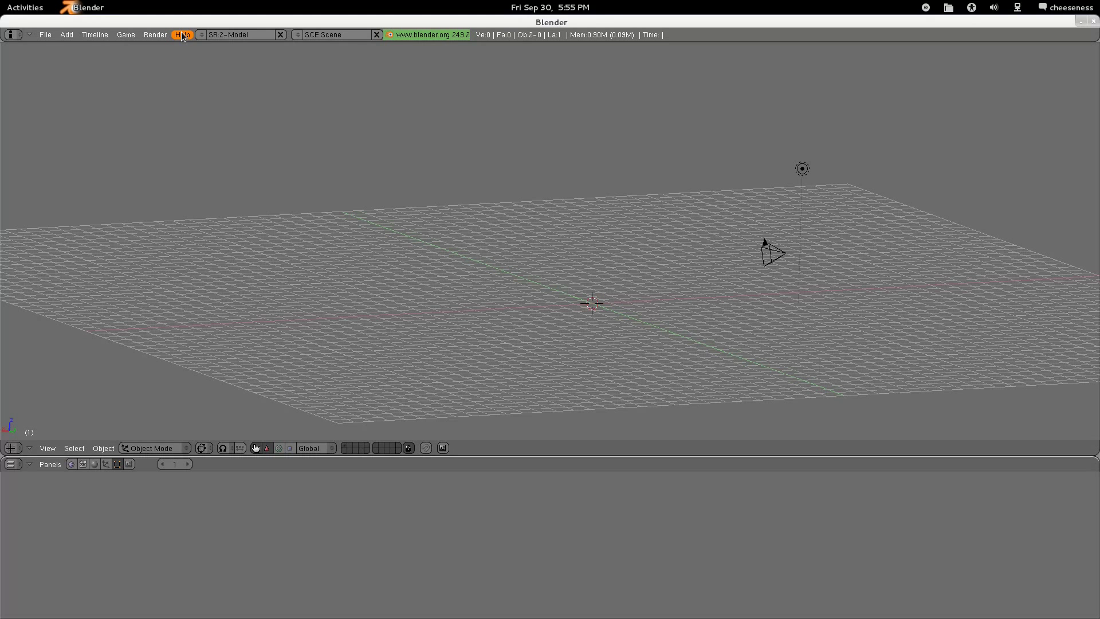
left_click(182, 35)
left_click(188, 43)
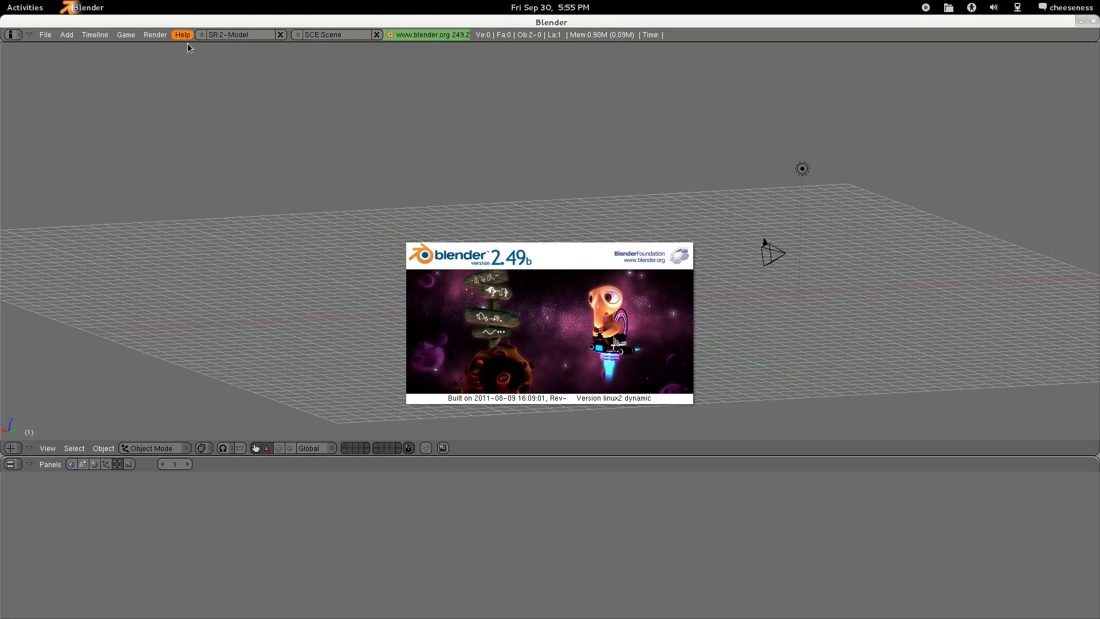
left_click(187, 43)
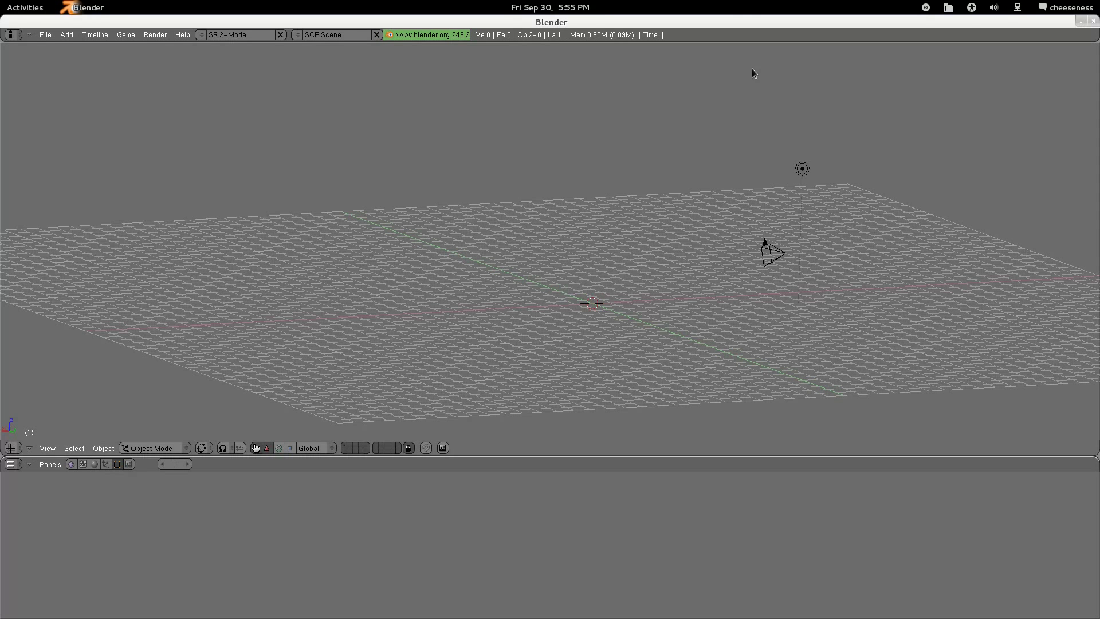
Expand the header area above the 3D view to inspect the user preferences, then collapse it again.
left_click_drag(756, 42, 745, 237)
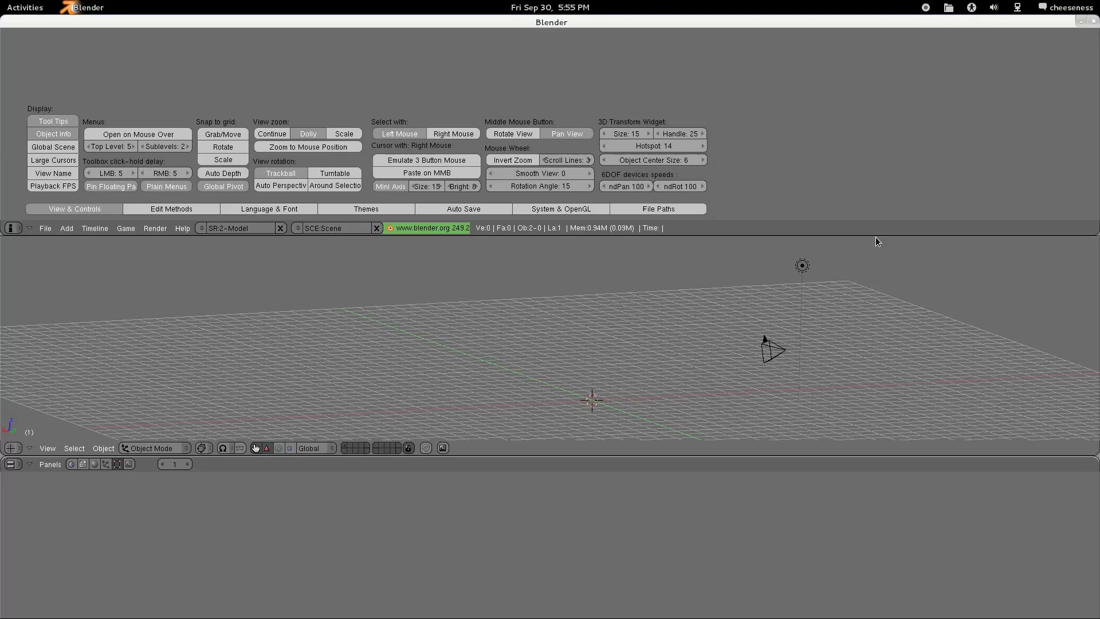
left_click_drag(875, 236, 879, 23)
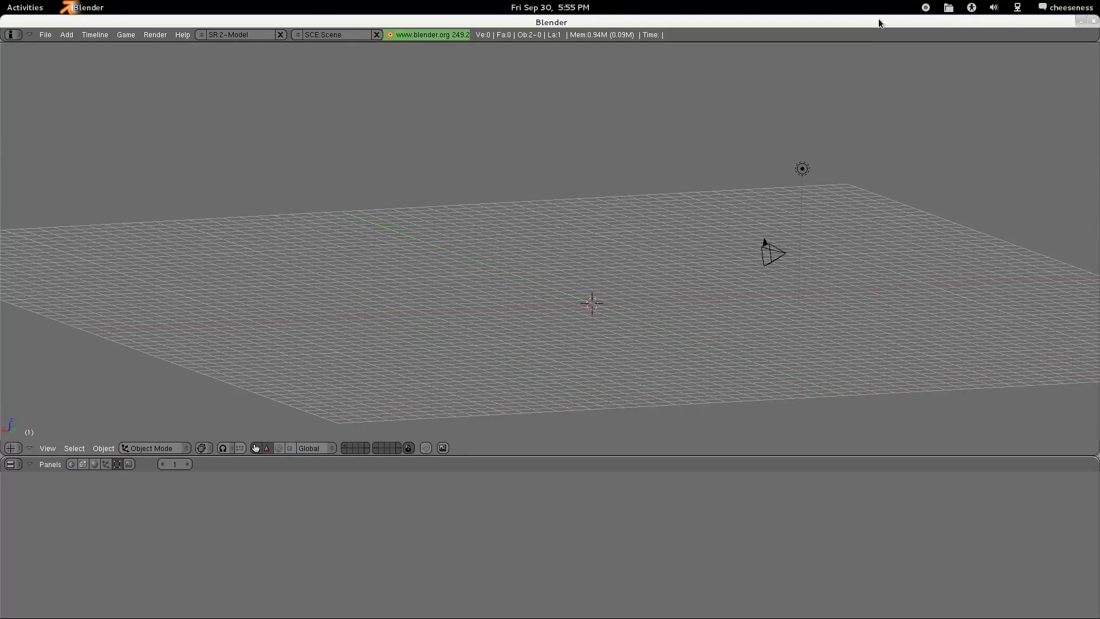
middle_click_drag(1009, 274, 33, 249)
middle_click_drag(487, 321, 693, 298)
scroll(716, 317, "down", 4)
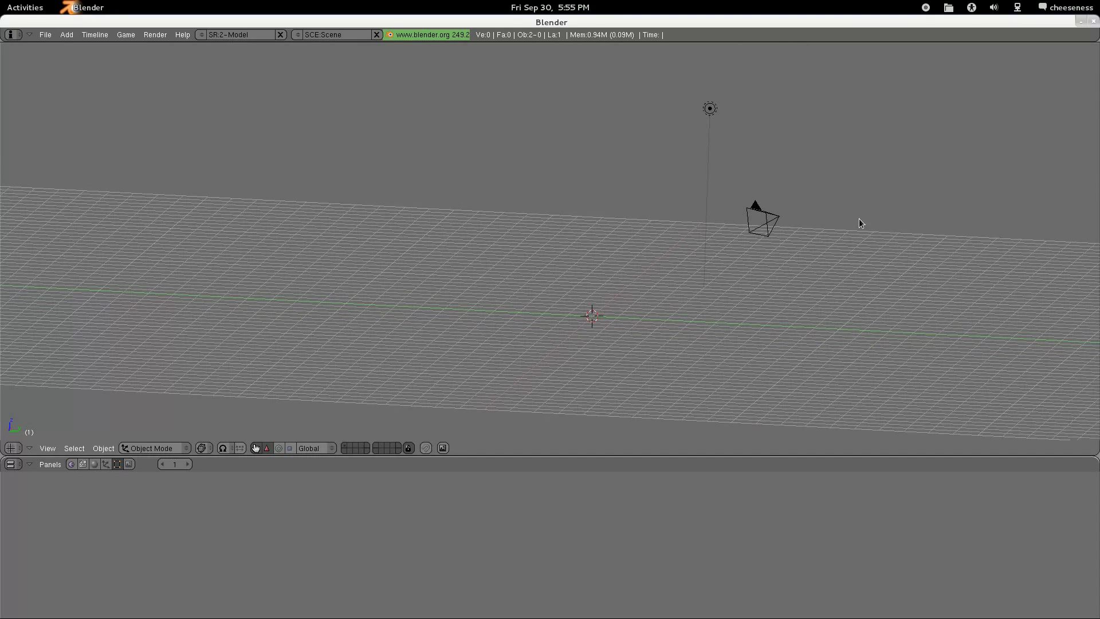
Split the 3D view down the middle, then split each half horizontally to form four equal viewports.
right_click(719, 41)
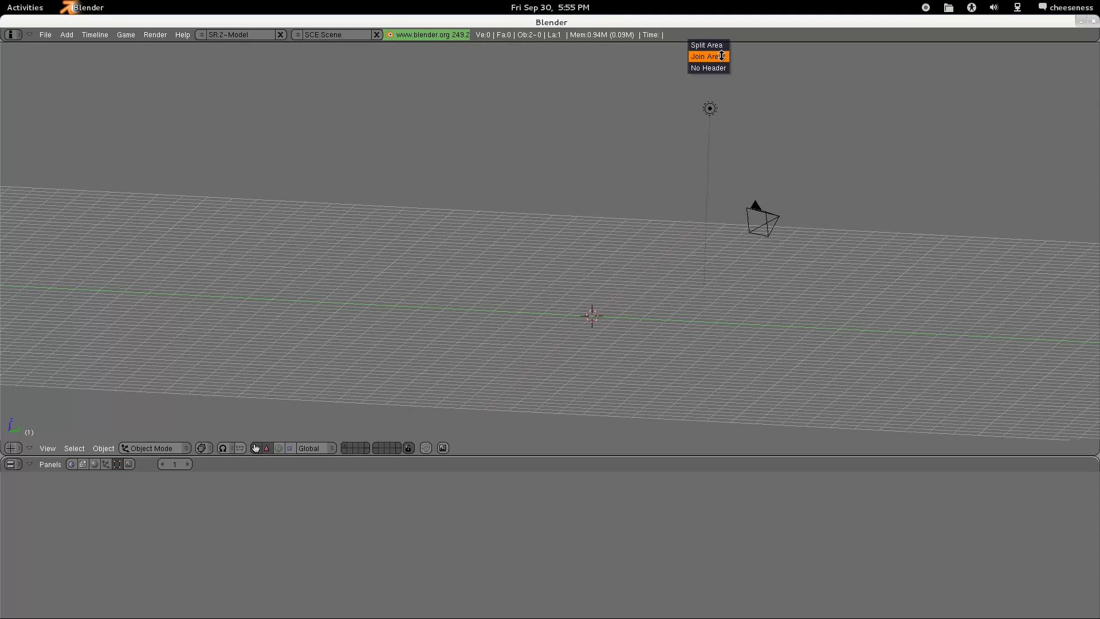
left_click(709, 45)
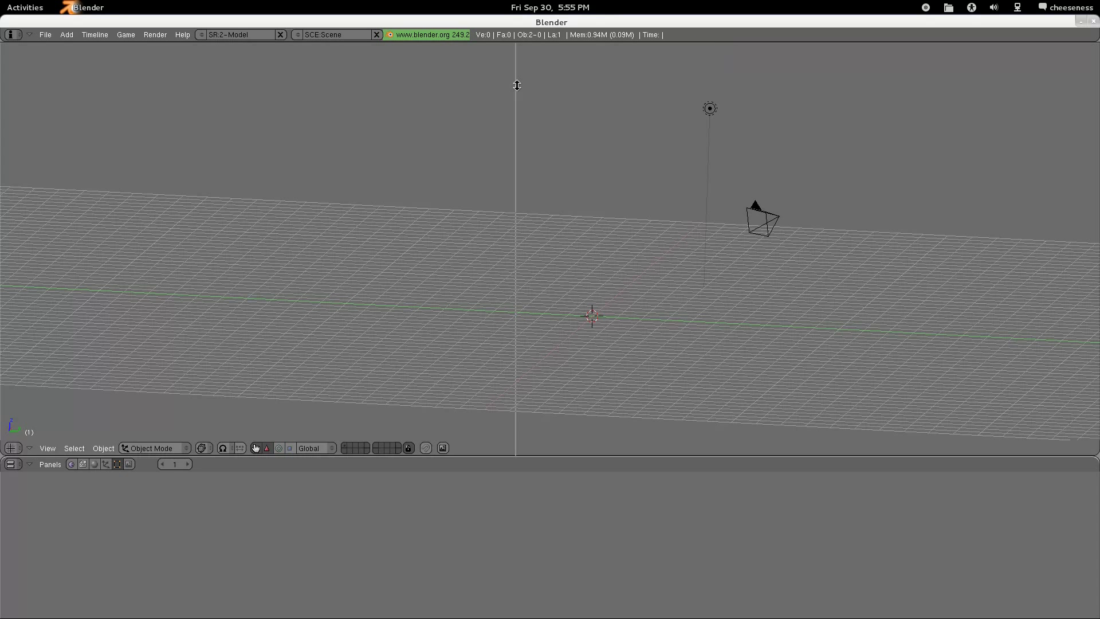
left_click(576, 86)
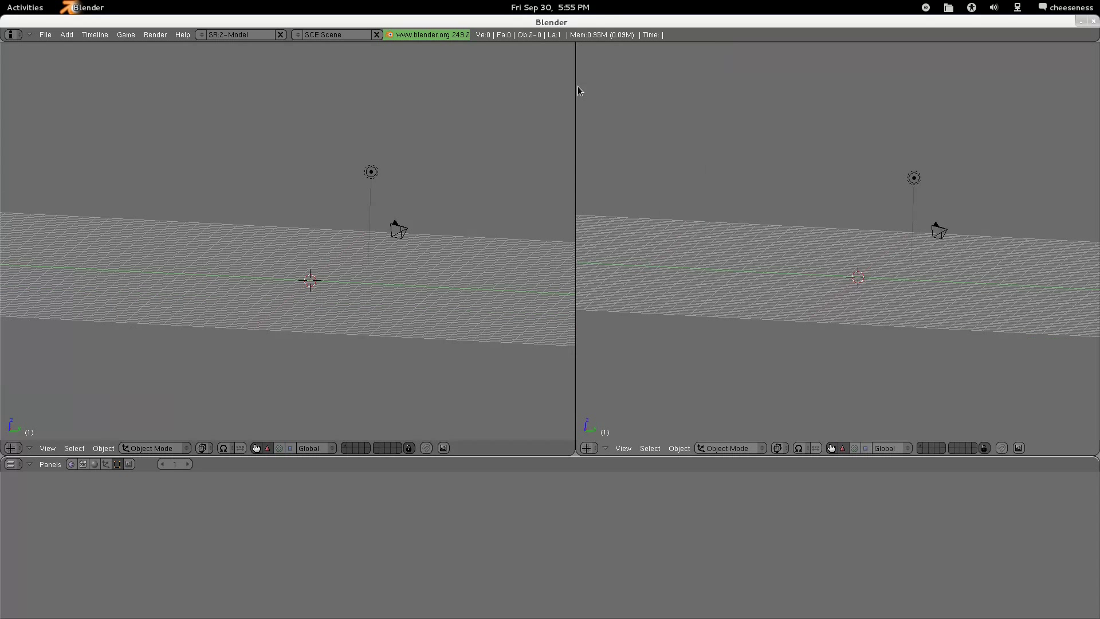
right_click(574, 151)
left_click(572, 150)
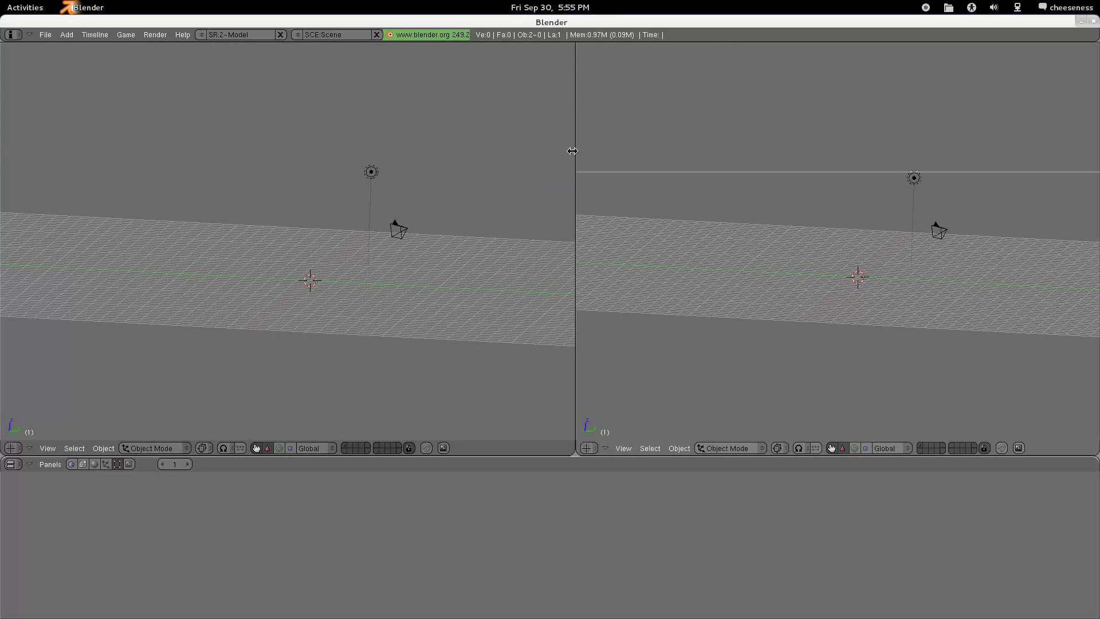
left_click(676, 261)
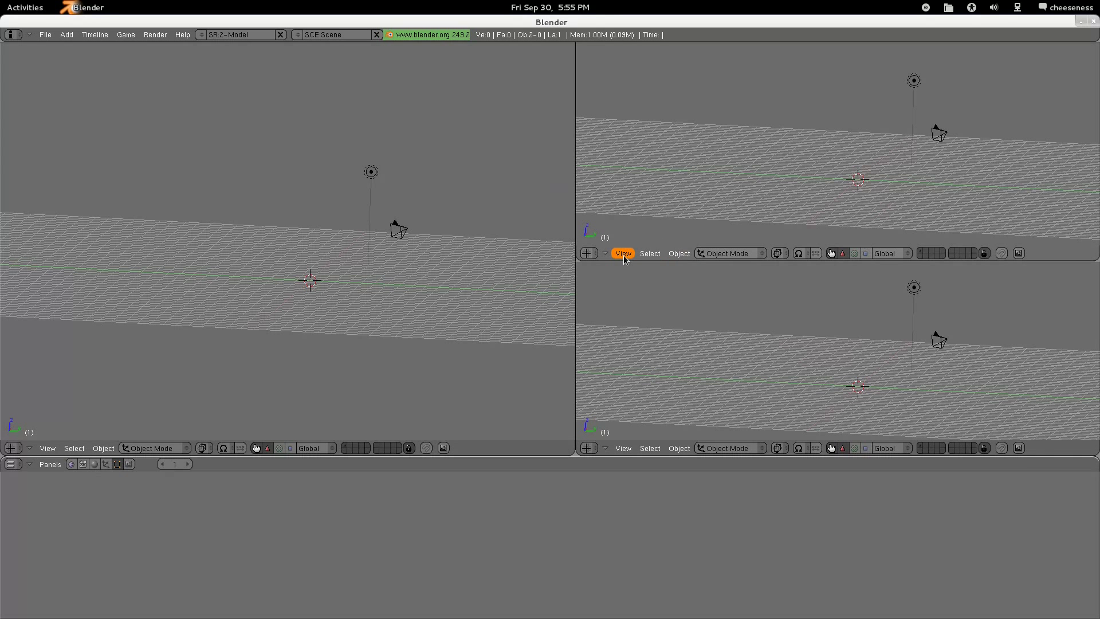
right_click(574, 276)
left_click(570, 277)
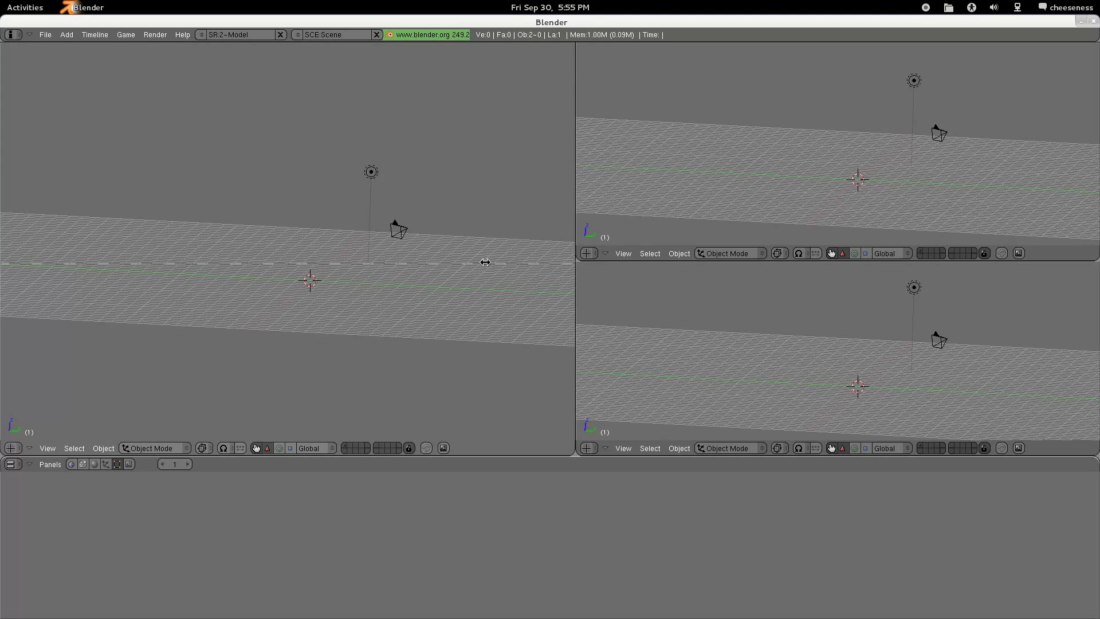
left_click(485, 261)
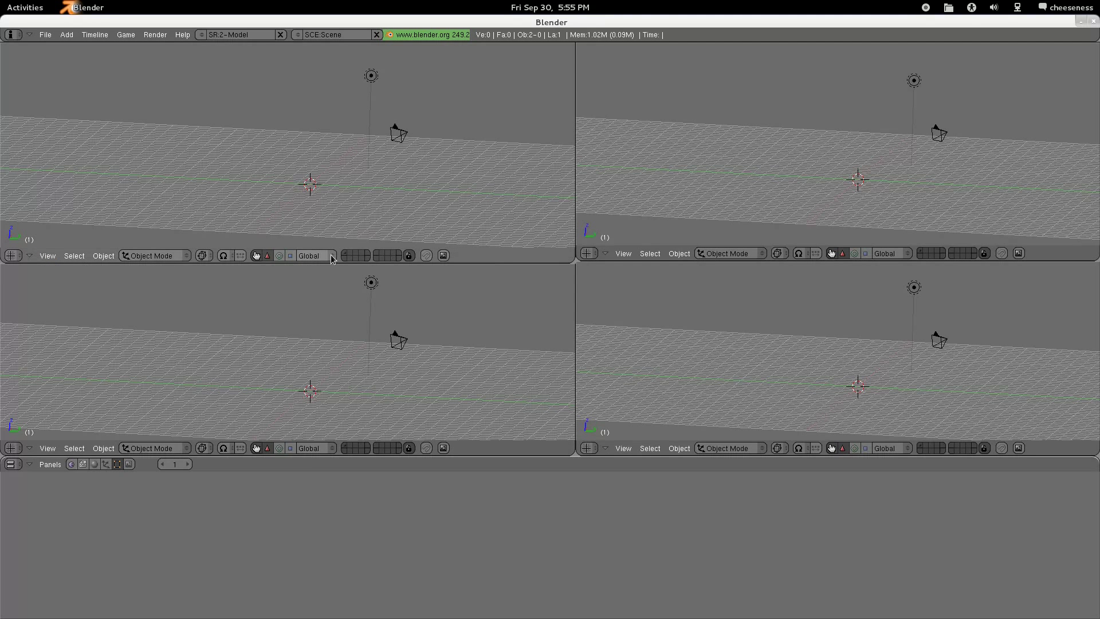
Move the headers of both upper viewports to the top of their areas.
right_click(469, 256)
left_click(459, 251)
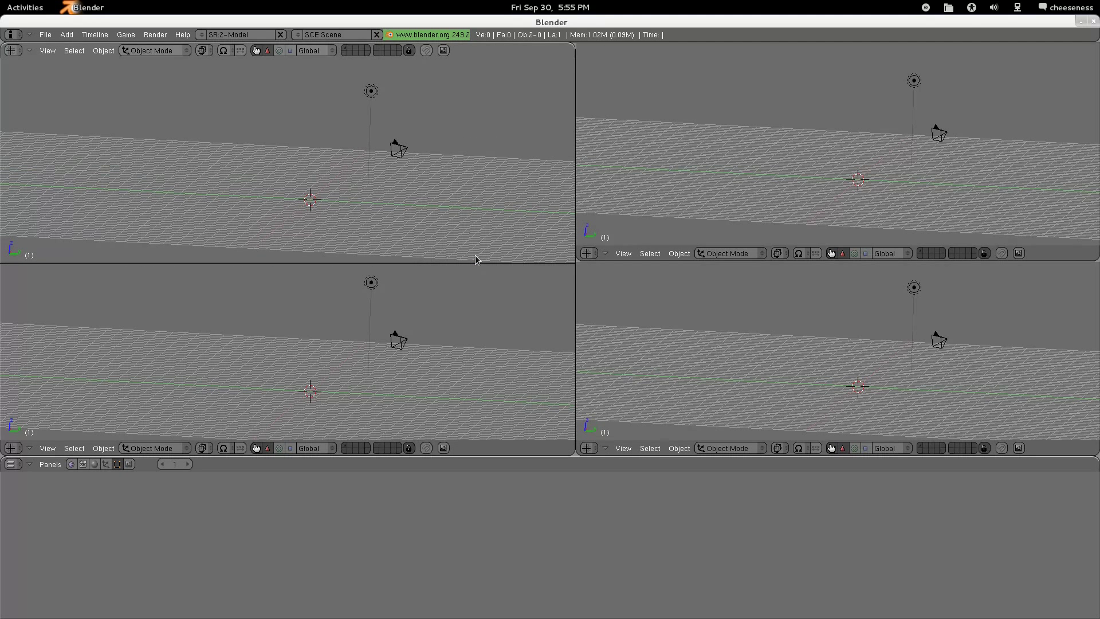
right_click(1003, 256)
left_click(1042, 253)
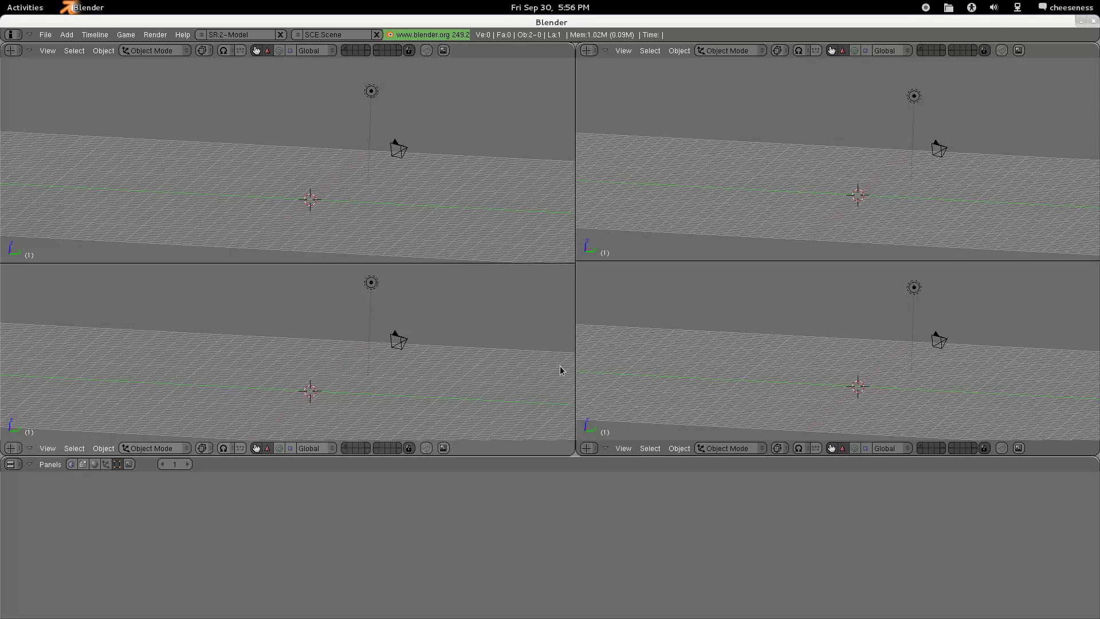
Set the lower-left viewport to front view, the upper-right to top view and the lower-right to side view.
key("KP_1")
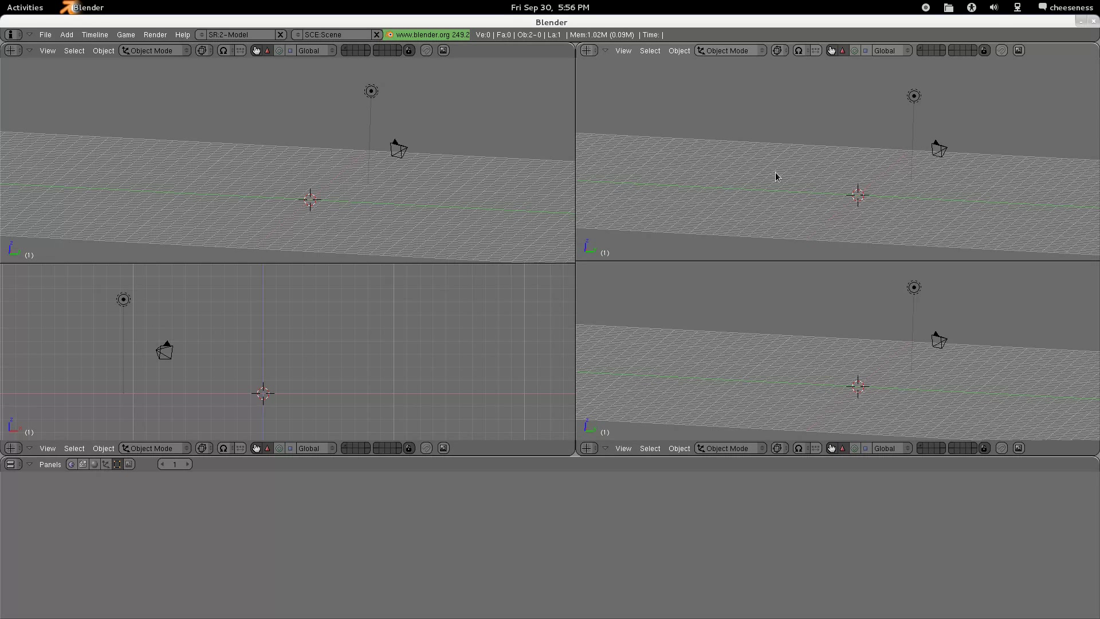
key("KP_7")
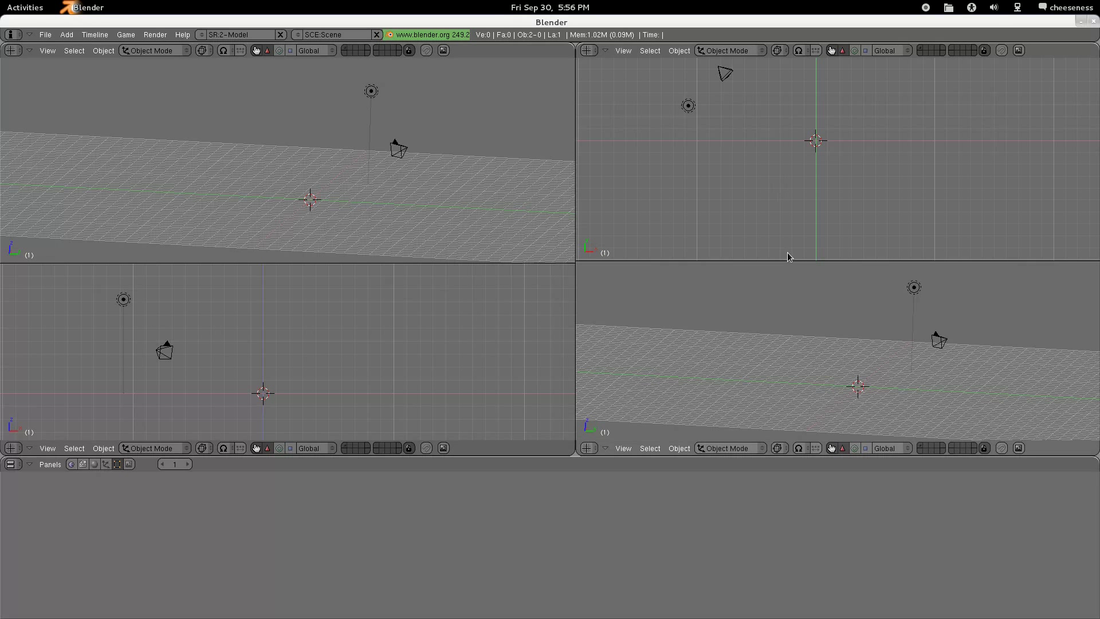
key("KP_3")
scroll(781, 338, "down", 1)
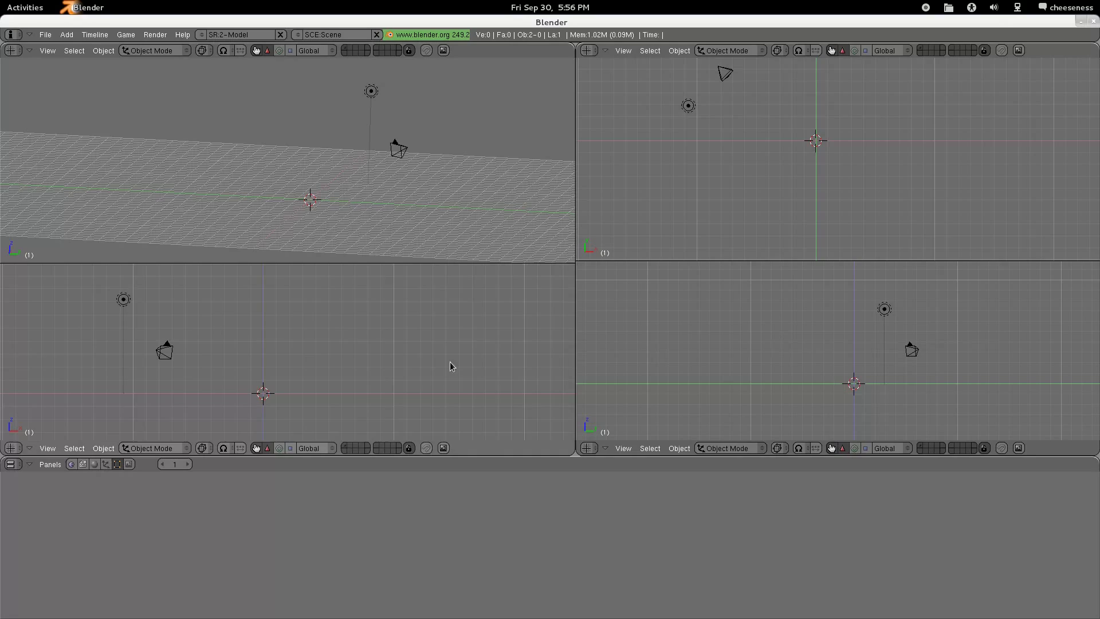
scroll(450, 355, "down", 1)
scroll(715, 178, "down", 1)
middle_click_drag(386, 224, 162, 153)
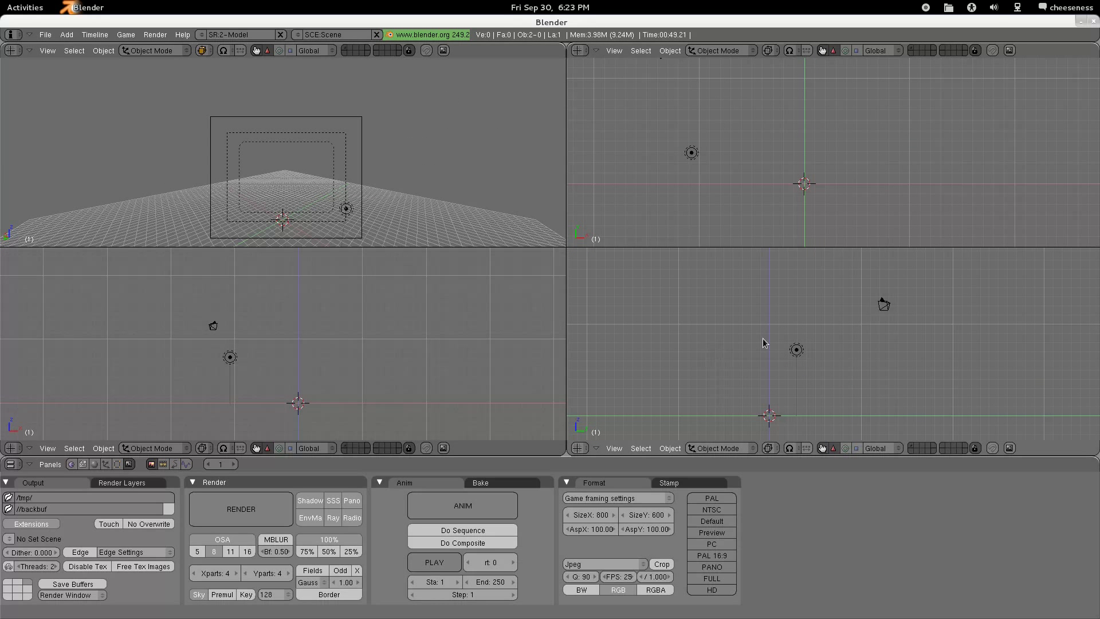
Add a cube mesh at the 3D cursor from the side viewport and try moving it freely.
key("space")
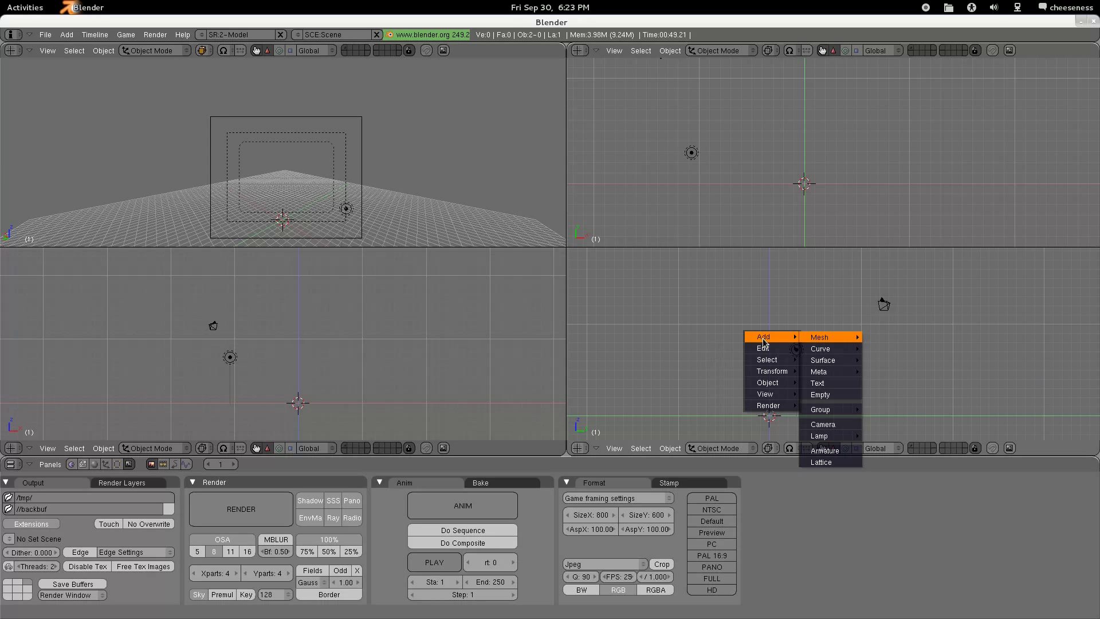
mouse_move(821, 338)
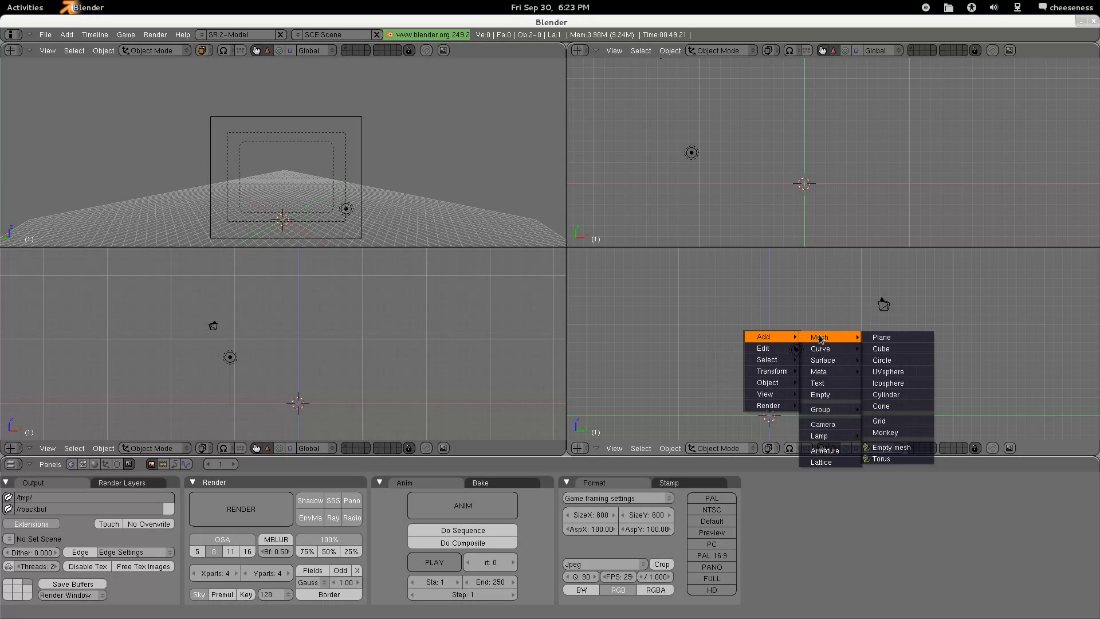
left_click(903, 352)
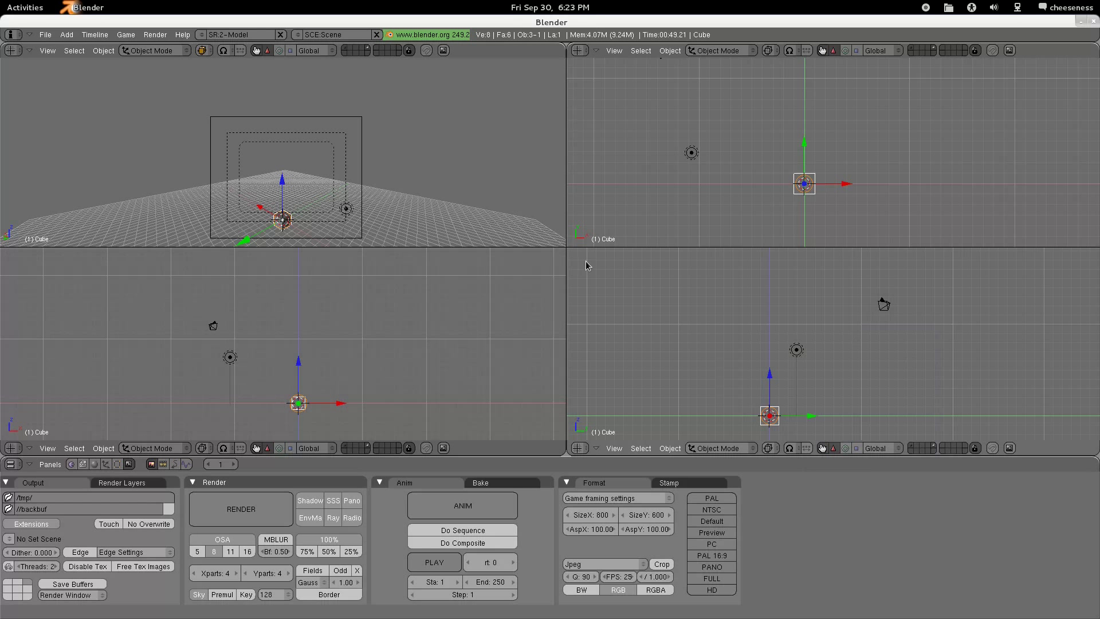
middle_click_drag(328, 225, 277, 139)
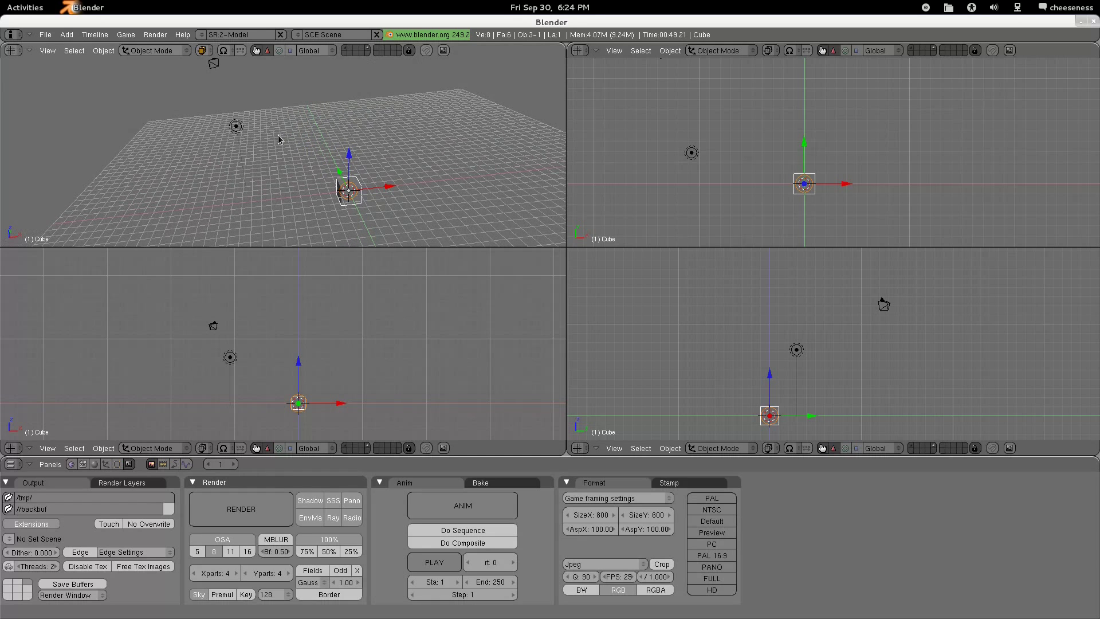
key("g")
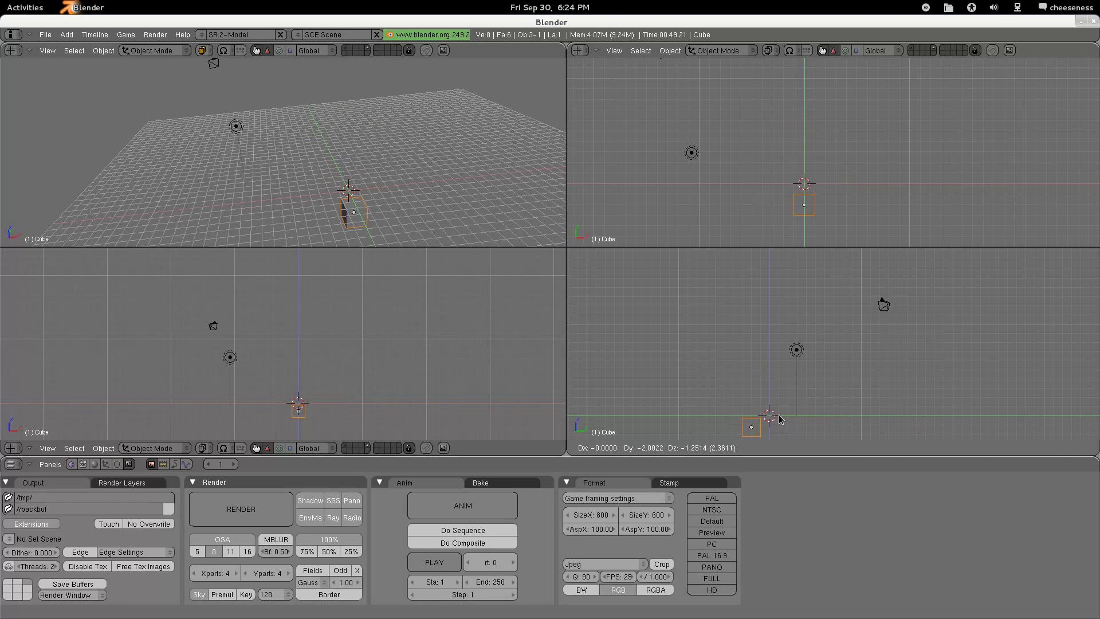
right_click(779, 420)
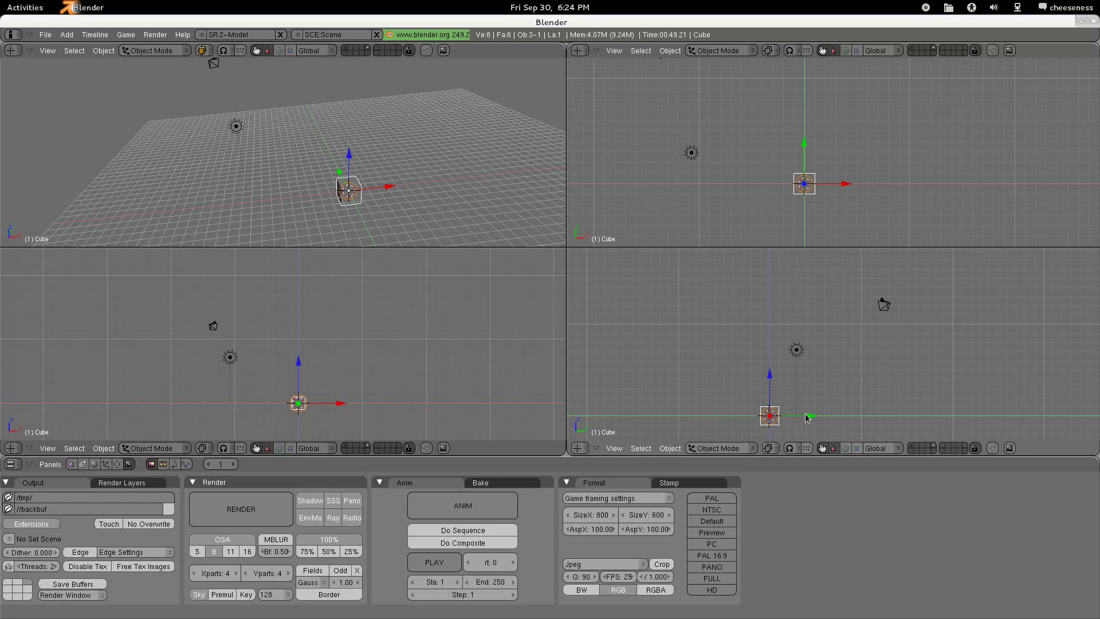
Put the cube in Edit Mode and brush-select only the four vertices of its top face.
middle_click_drag(805, 418, 854, 387, "shift")
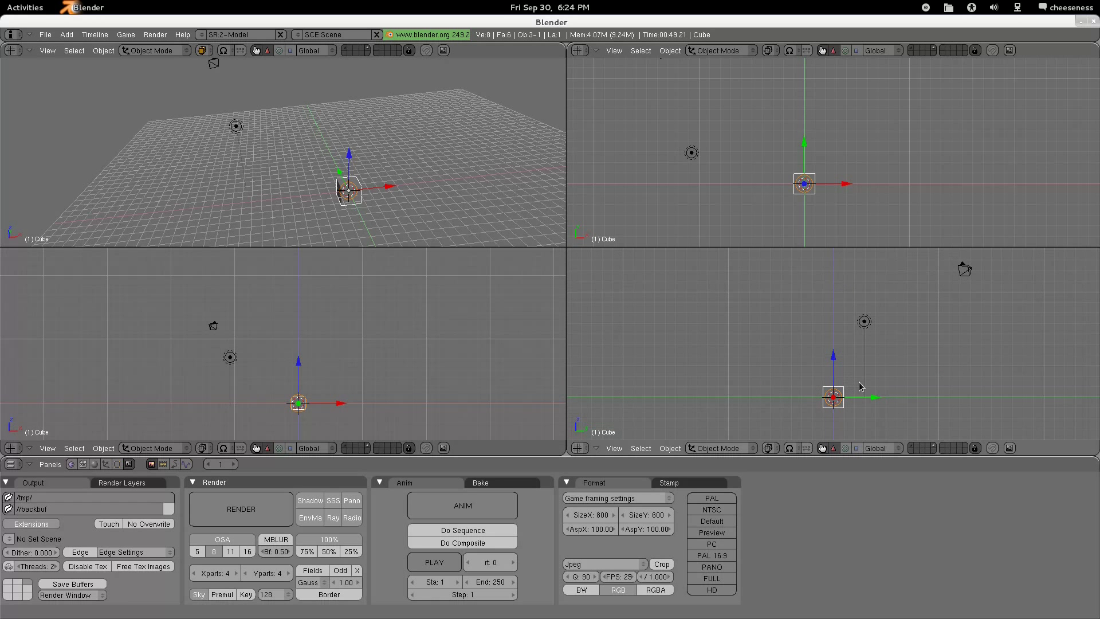
key("a")
right_click(843, 390)
key("Tab")
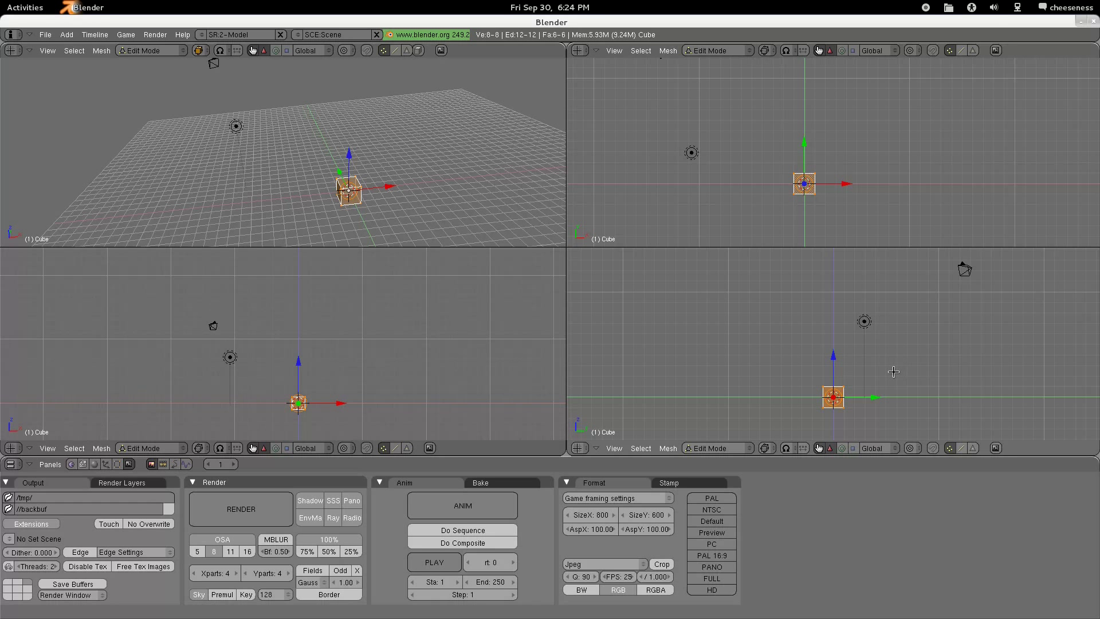
key("a")
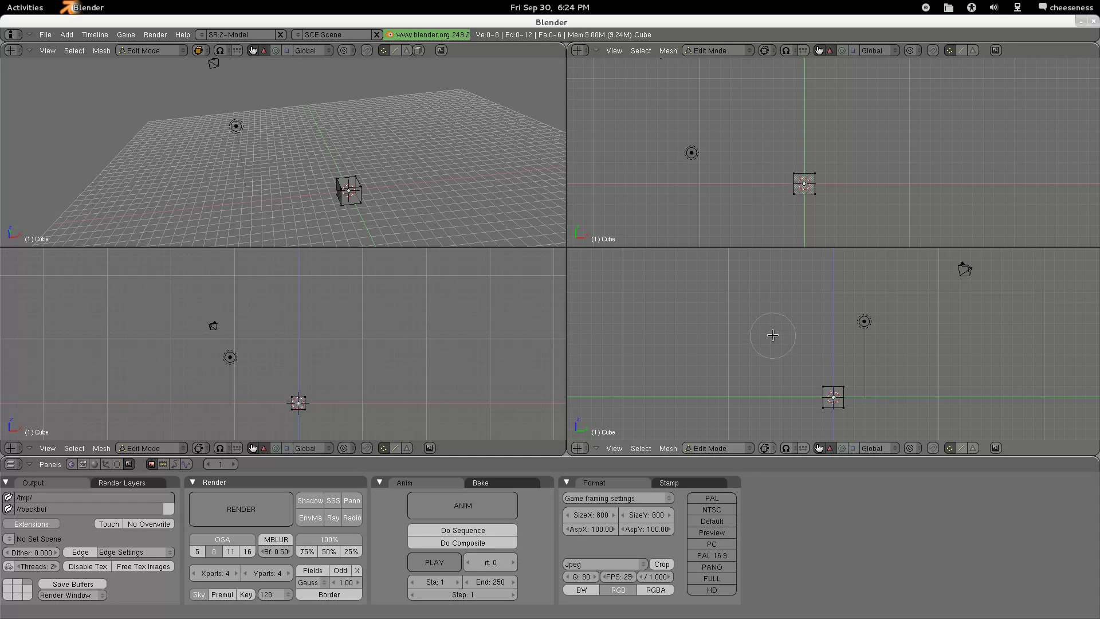
left_click_drag(773, 335, 860, 394)
scroll(387, 167, "up", 2)
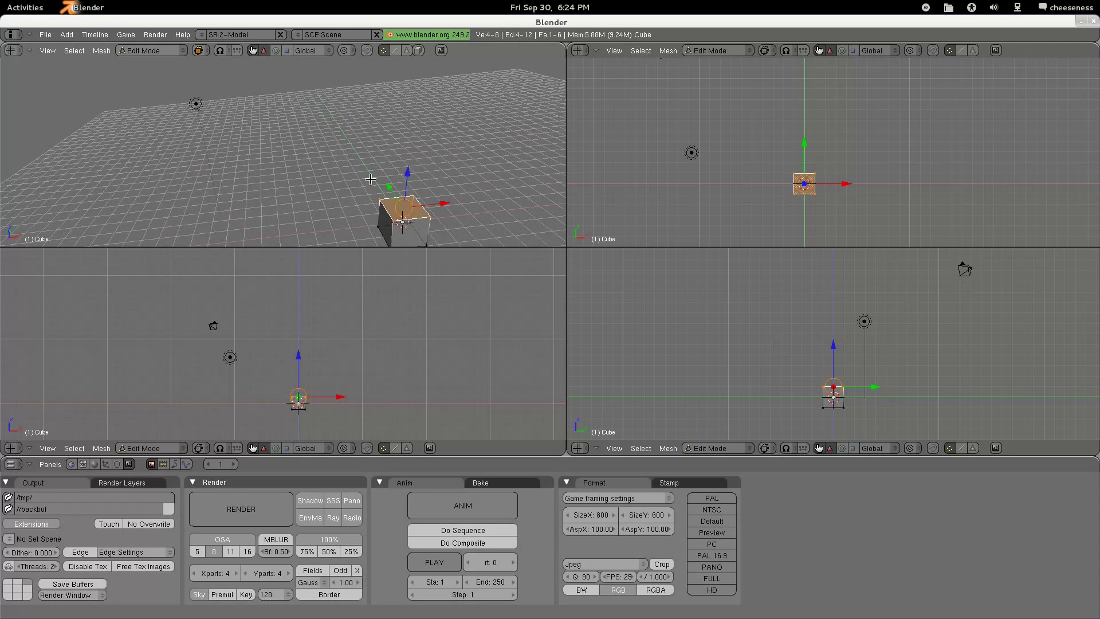
Extrude the cube's top face as a region straight up three times, 2 units each, to form a column.
scroll(423, 204, "up", 2)
middle_click_drag(416, 194, 413, 190)
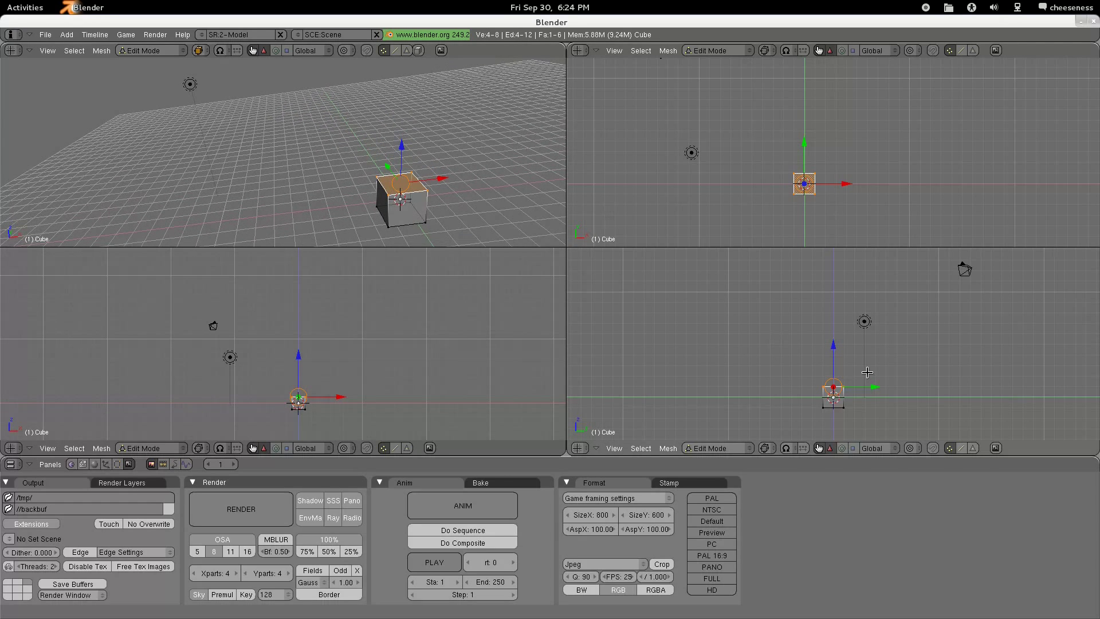
key("e")
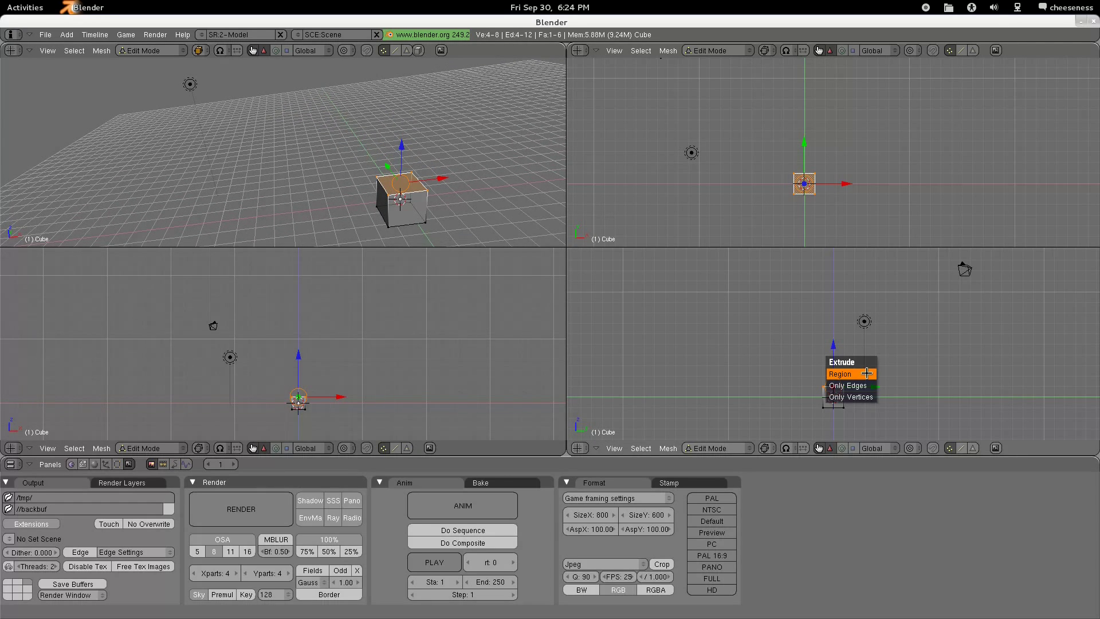
left_click(866, 373)
left_click(865, 355)
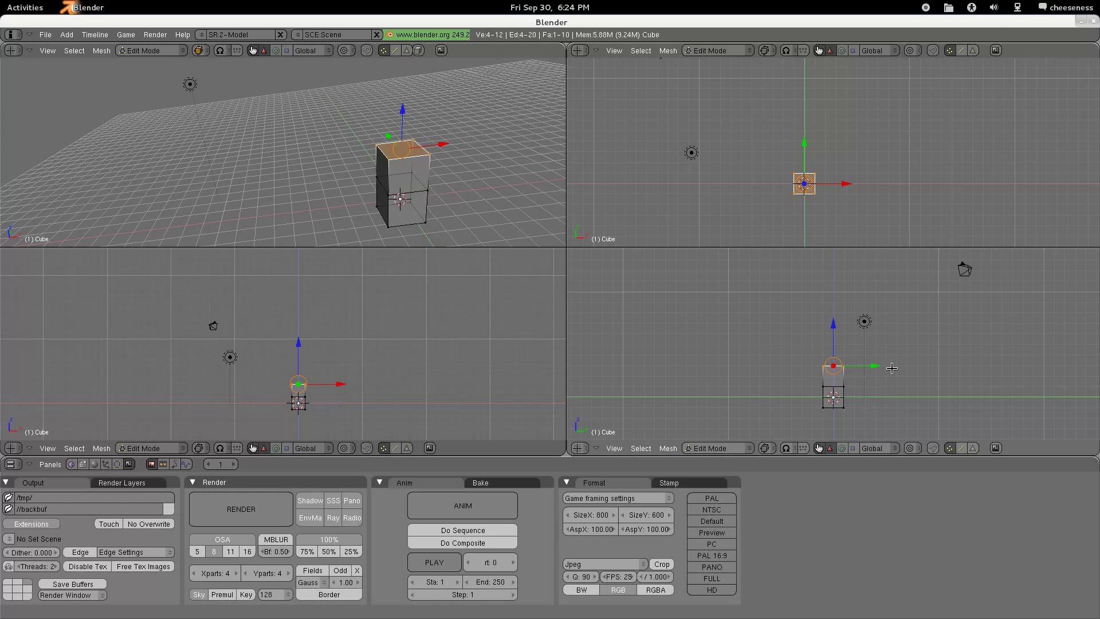
key("e")
left_click(947, 394)
left_click(945, 372)
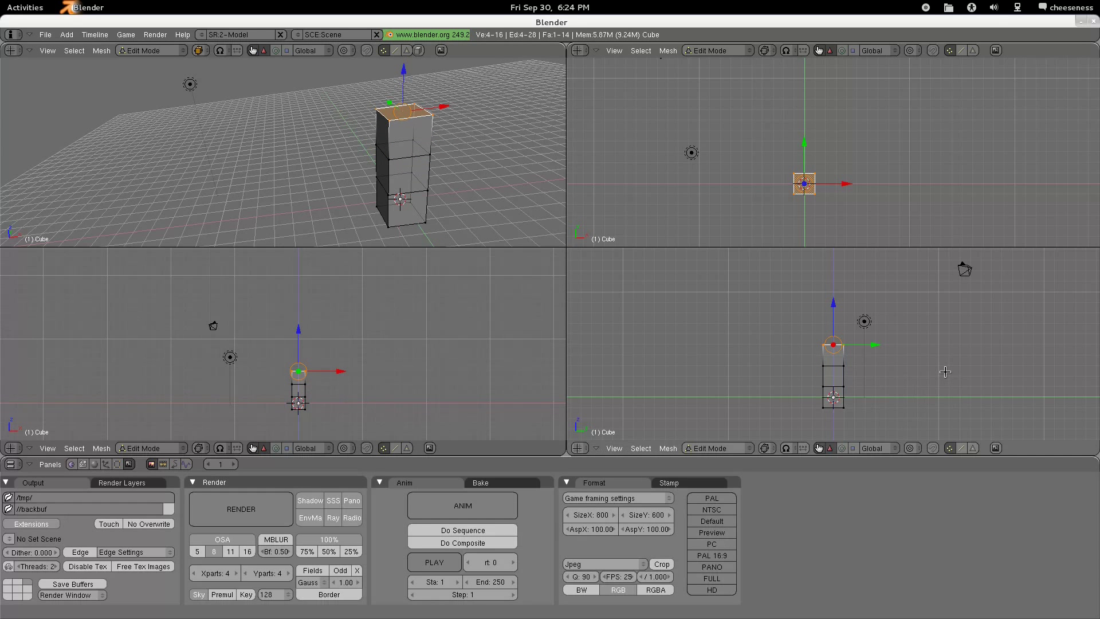
key("e")
left_click(961, 379)
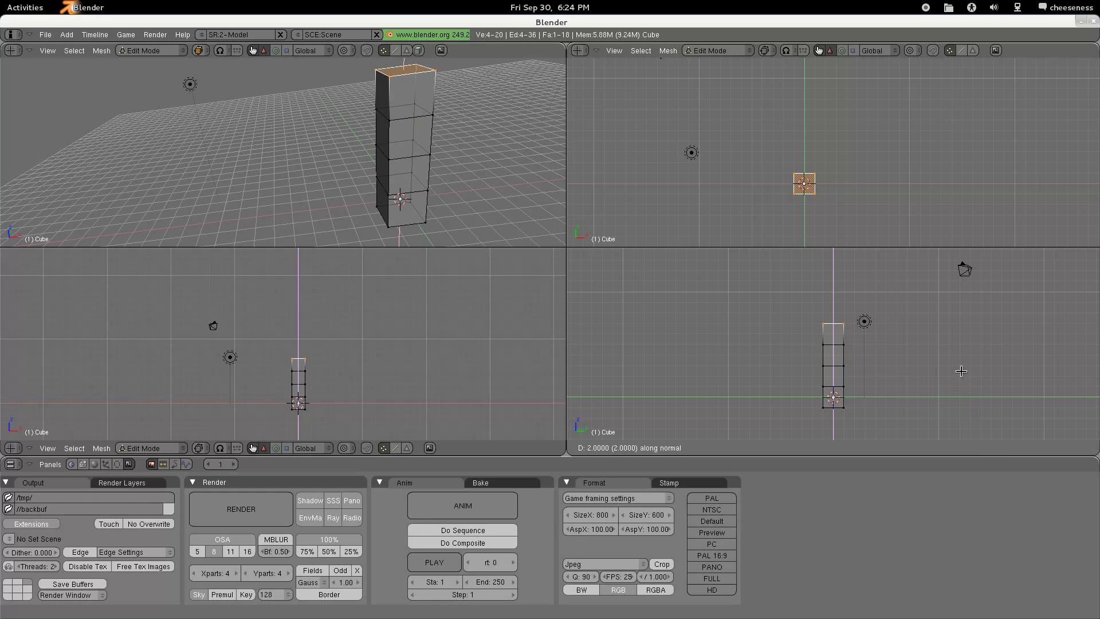
left_click(961, 372)
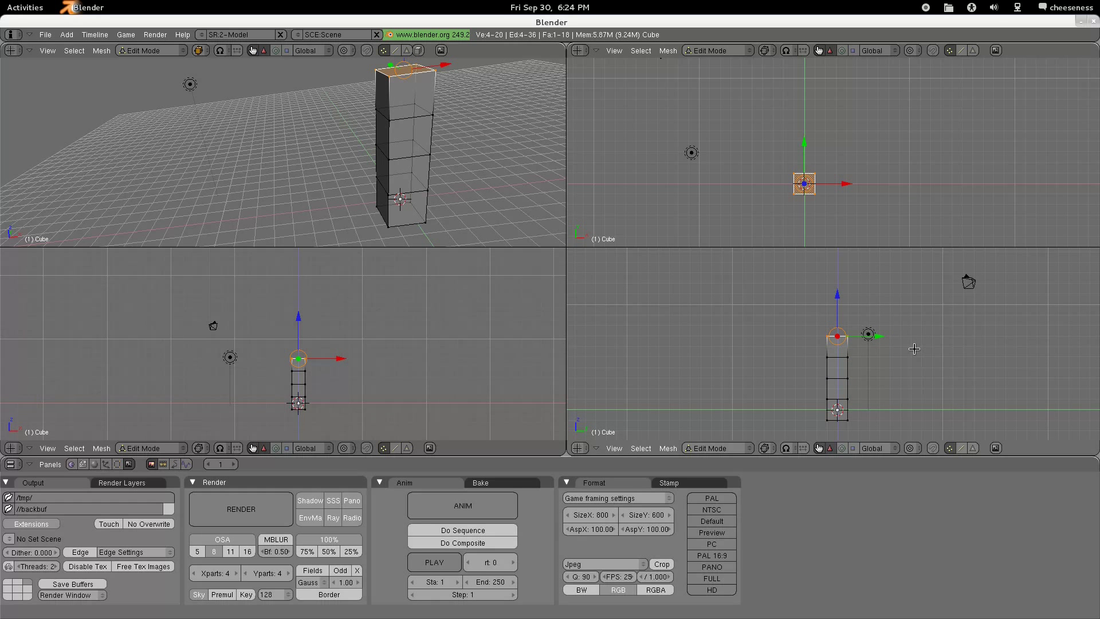
Extrude the column's top face as a region with no height and scale the new face outward to about 8 times its size.
scroll(914, 349, "down", 3)
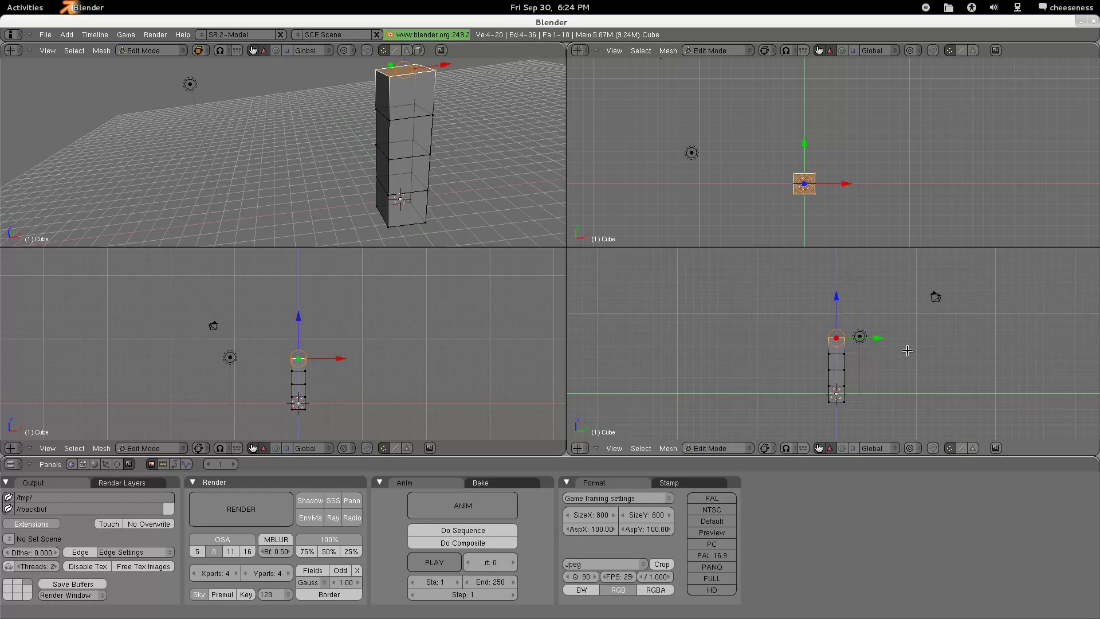
key("e")
left_click(750, 373)
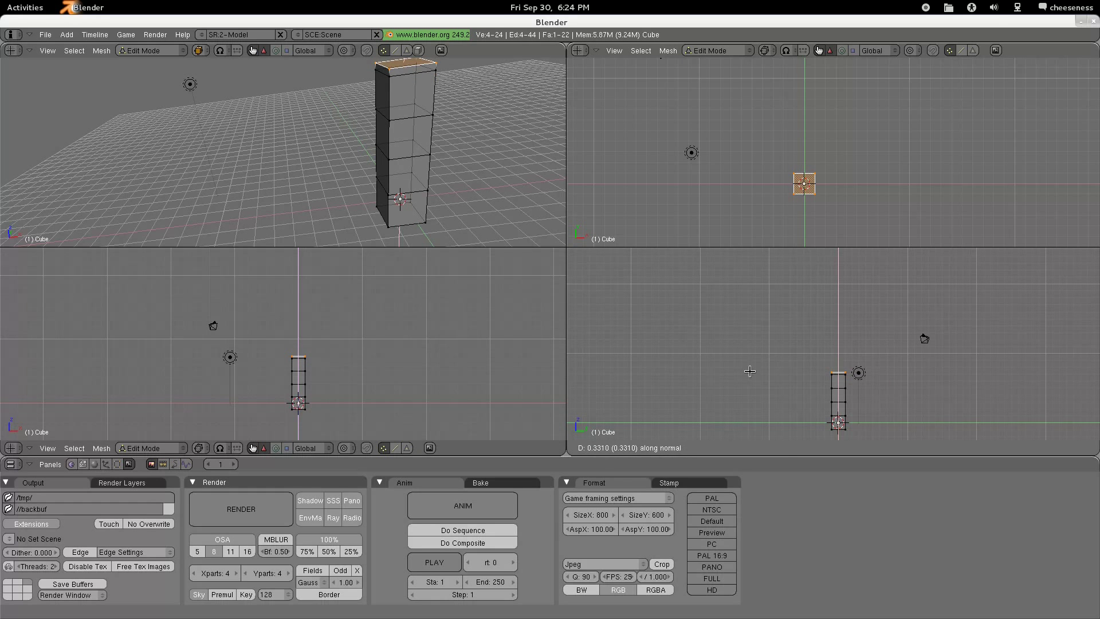
left_click(752, 375)
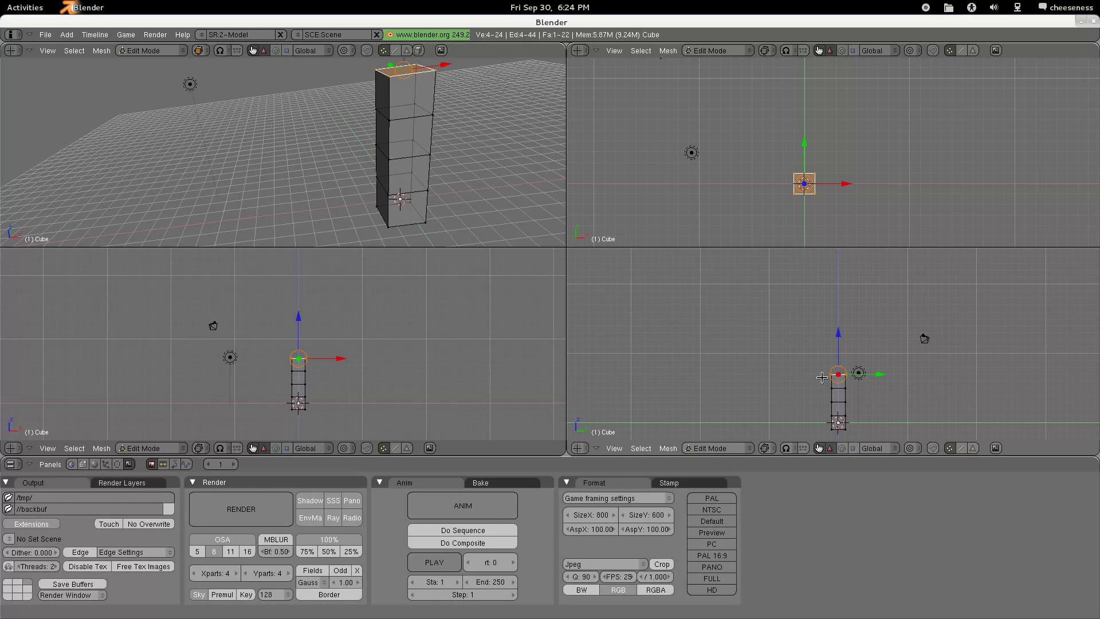
key("s")
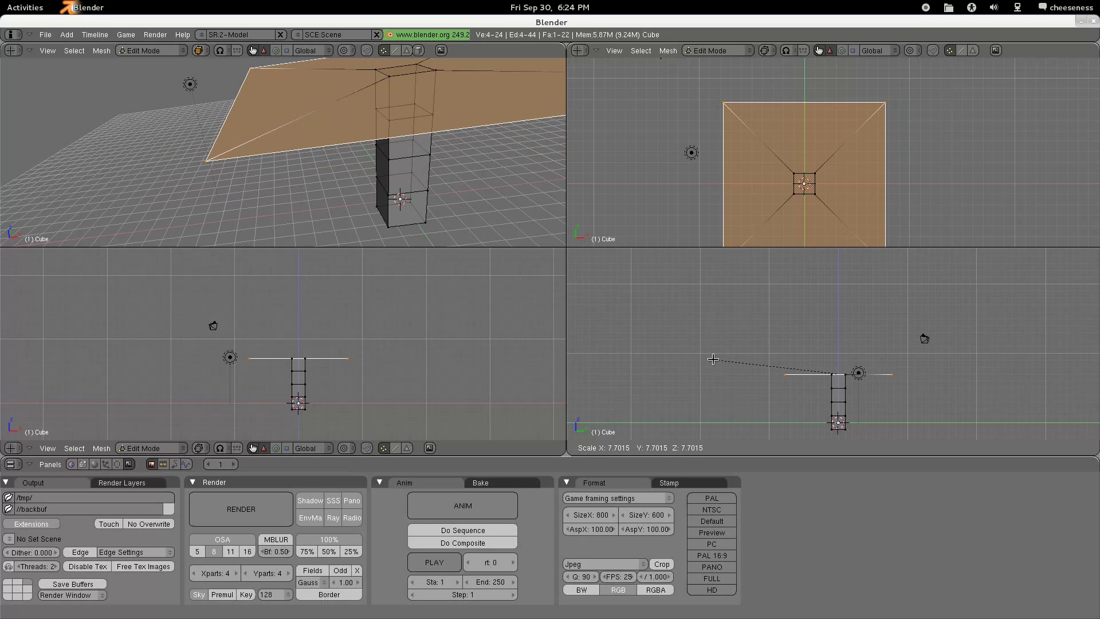
left_click(709, 359)
Extrude the wide face as a region about 5 units upward and scale it down to about half its size.
middle_click_drag(836, 397, 778, 387, "shift")
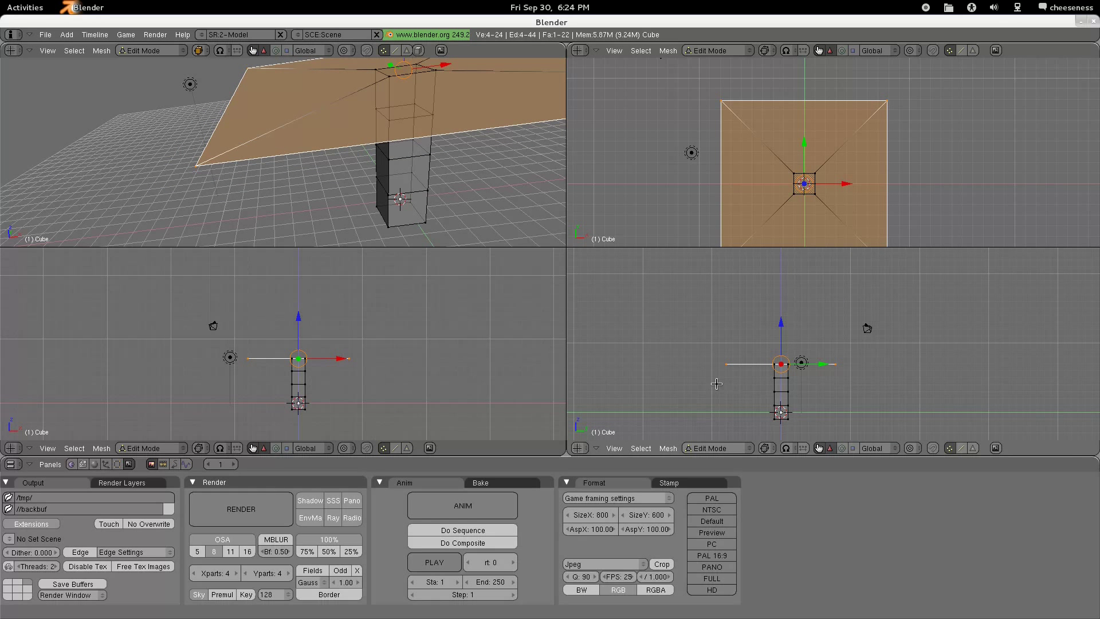
key("e")
left_click(716, 384)
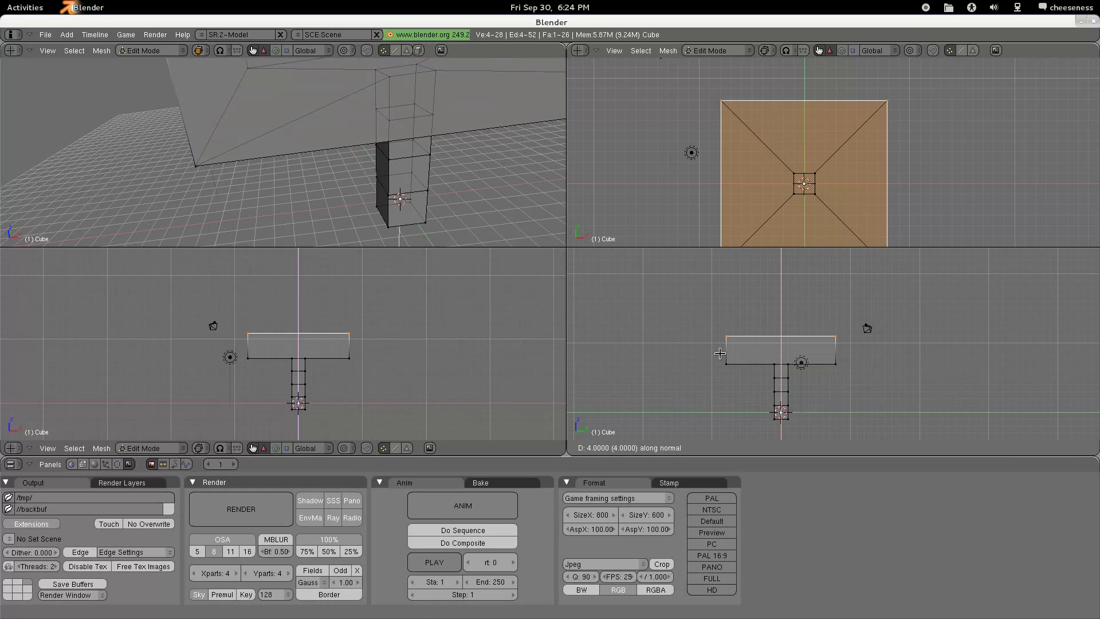
left_click(720, 347)
key("s")
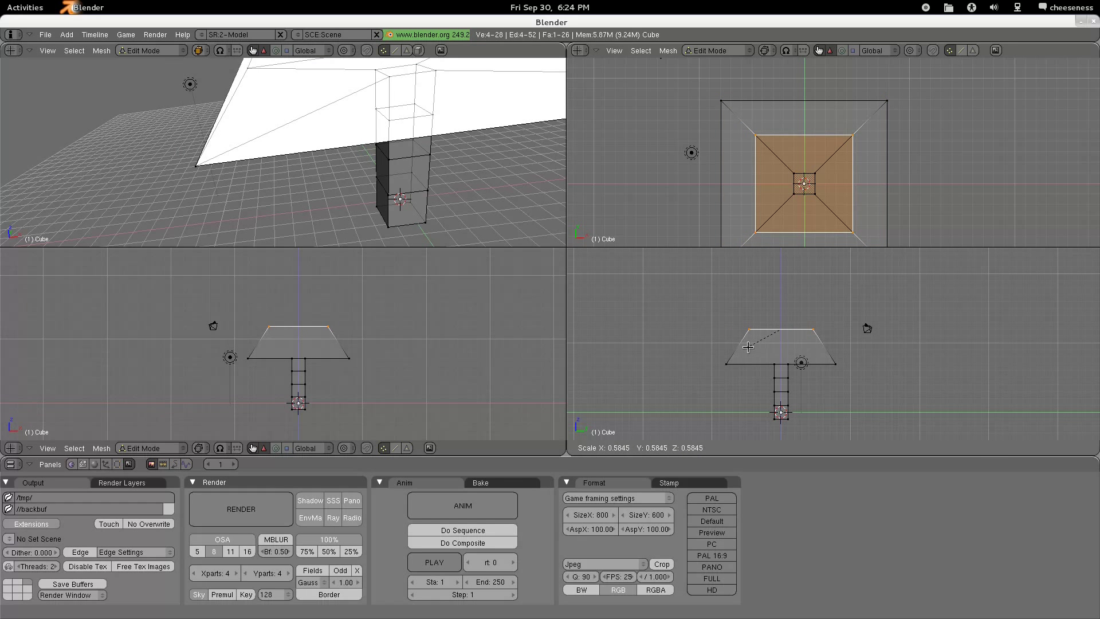
left_click(753, 347)
Add a second tapered tier by extruding the top face about 5 units upward and shrinking it by nearly half.
middle_click_drag(752, 348, 726, 367, "shift")
key("e")
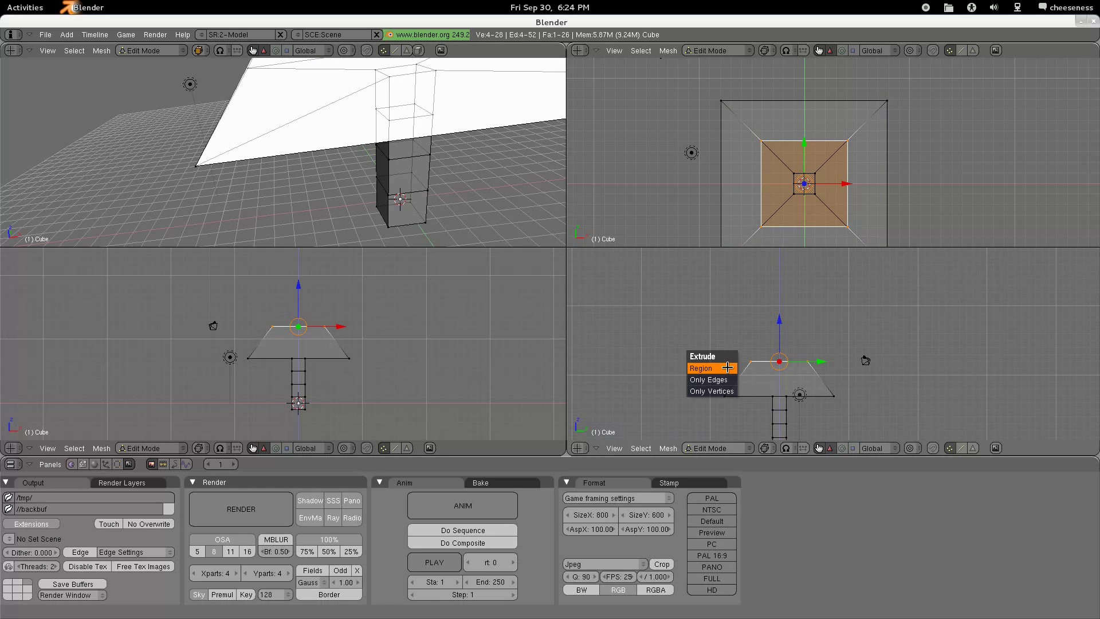
left_click(726, 366)
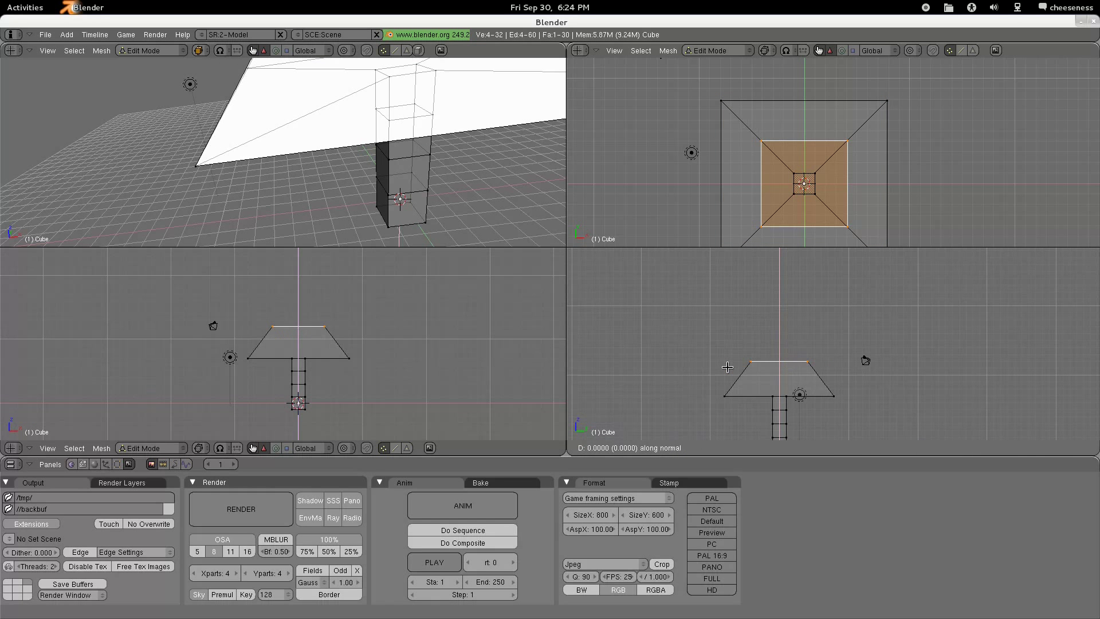
left_click(731, 333)
key("s")
left_click(755, 333)
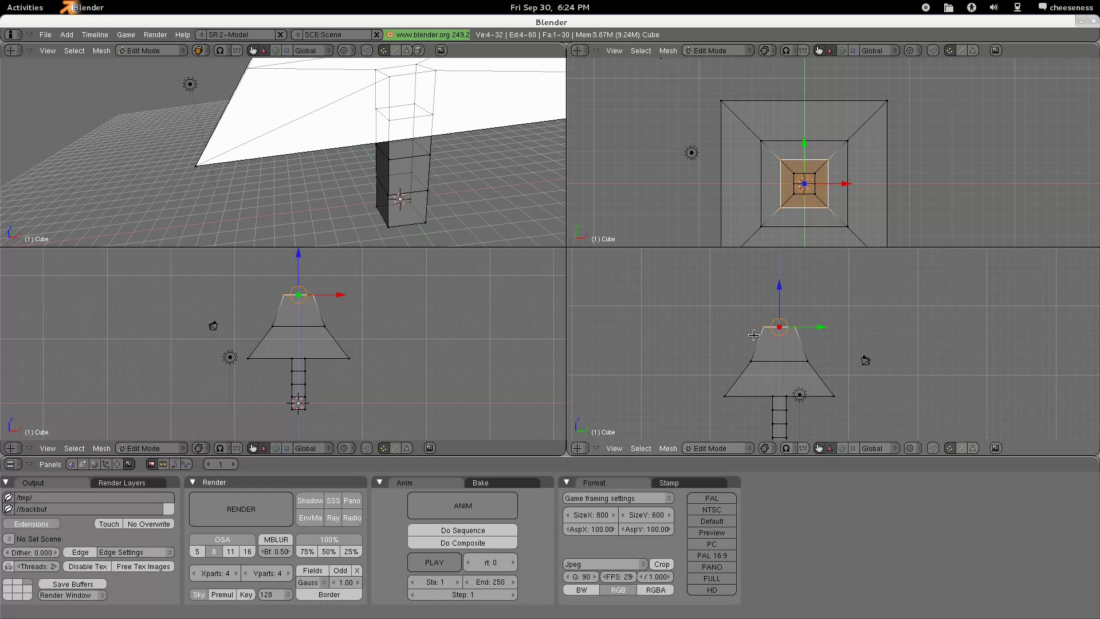
Add a third tapered tier by extruding about 4 units upward and narrowing its top to roughly the column's width.
middle_click_drag(738, 317, 738, 342, "shift")
key("e")
left_click(738, 342)
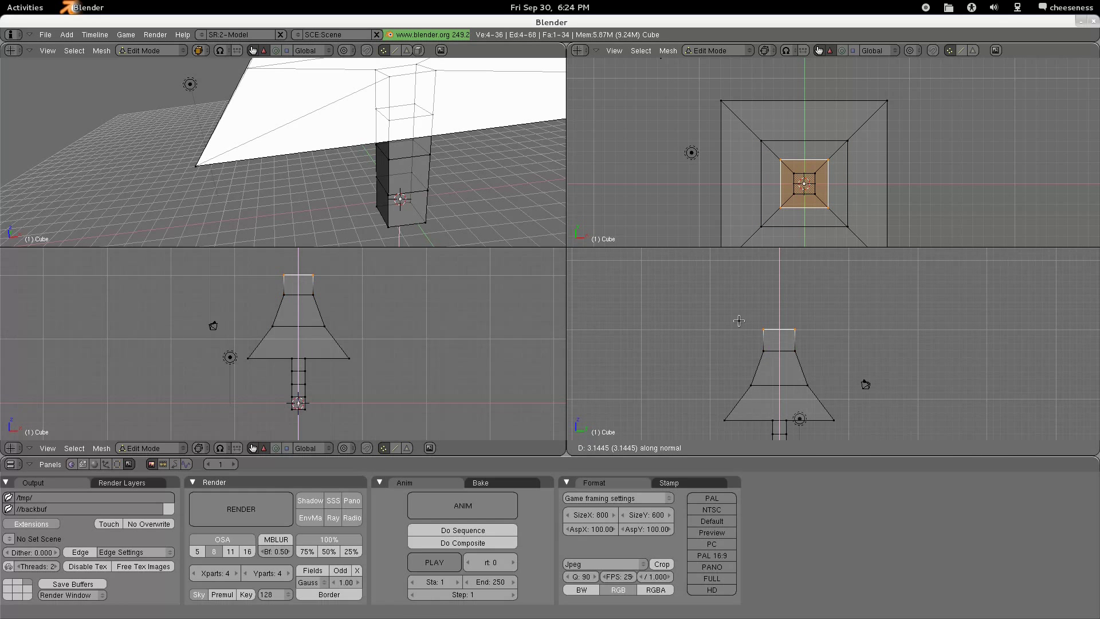
left_click(740, 315)
key("s")
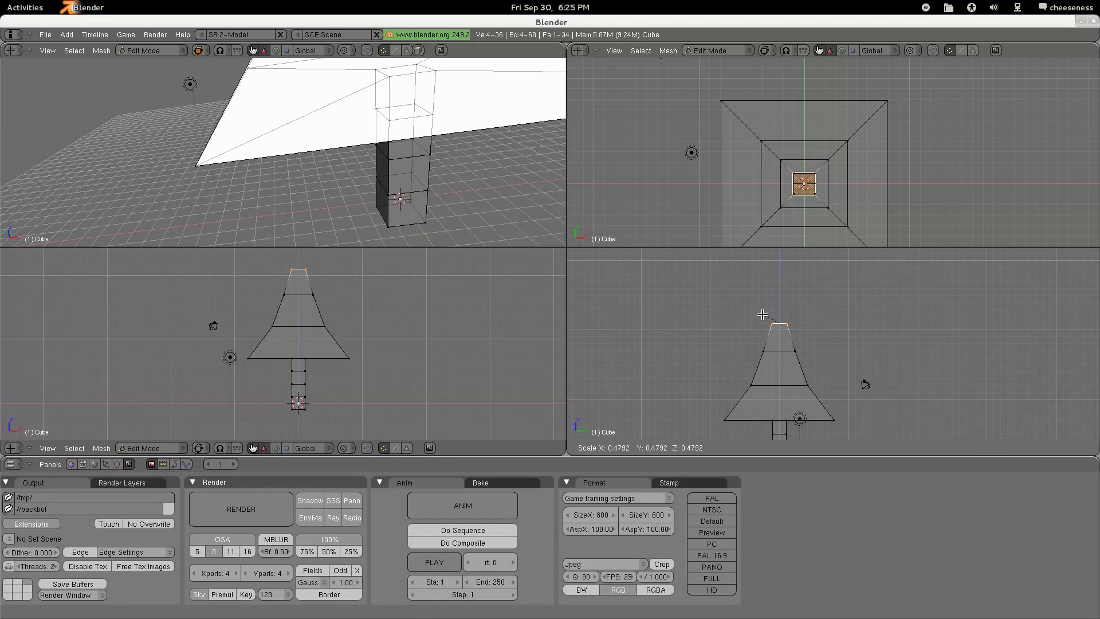
left_click(768, 314)
Examine the tiered mesh from several angles in the perspective viewport.
key("KP_8")
key("KP_8")
key("KP_8")
key("KP_8")
key("KP_8")
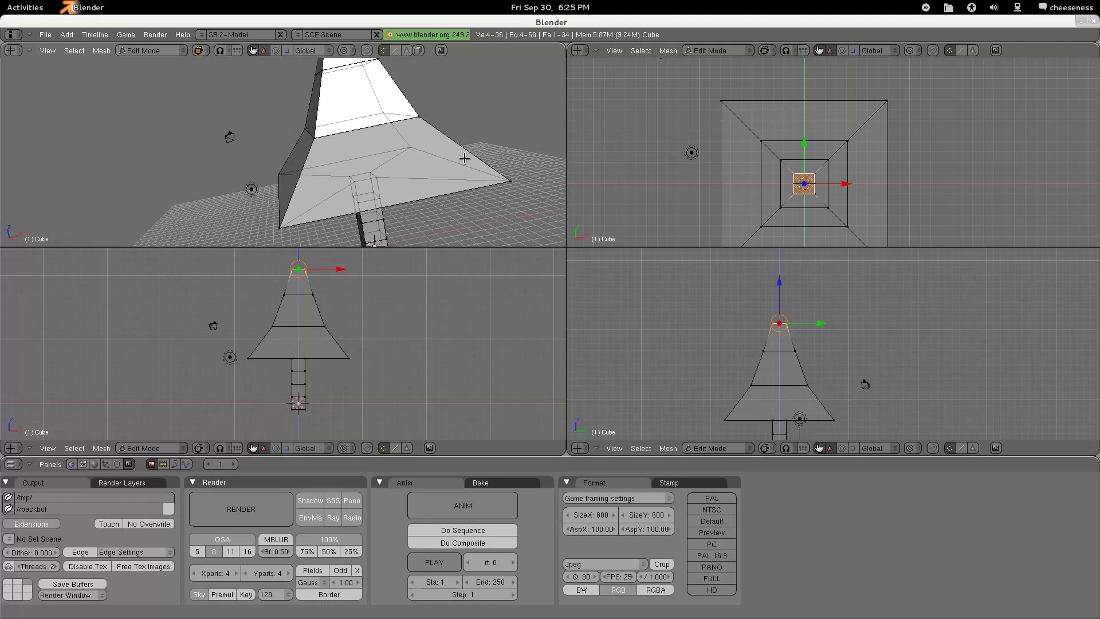
key("KP_2")
key("KP_2")
key("KP_2")
key("KP_8")
key("KP_8")
key("KP_8")
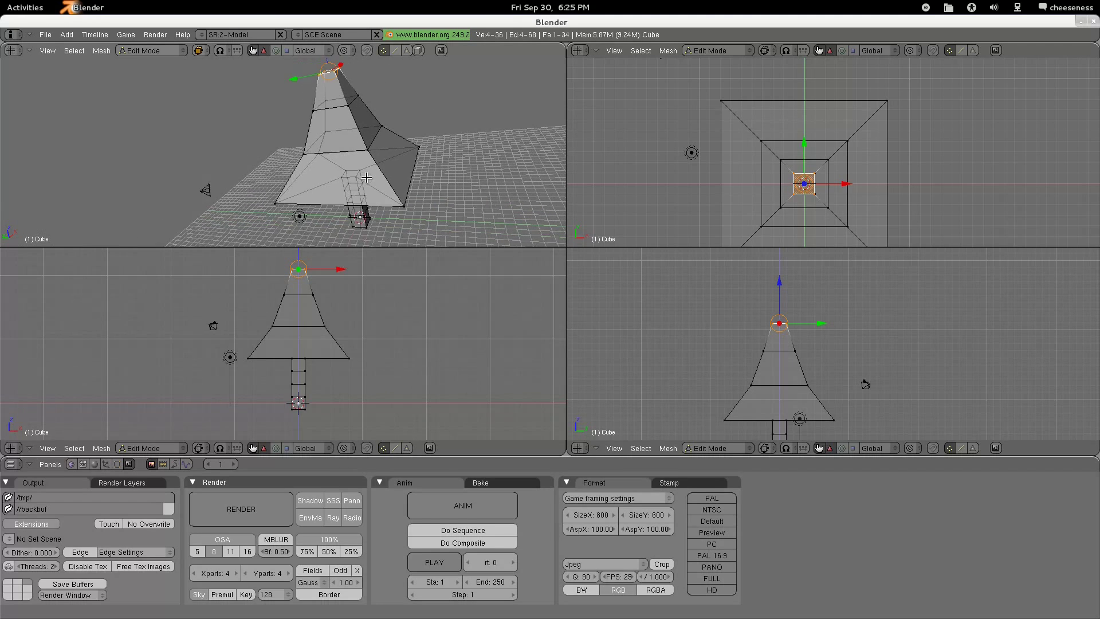
Return the model to Object Mode and inspect its solid shape from all around in the perspective viewport.
key("Tab")
key("KP_6")
key("KP_6")
key("KP_6")
key("KP_6")
key("KP_6")
key("KP_6")
key("KP_6")
key("KP_6")
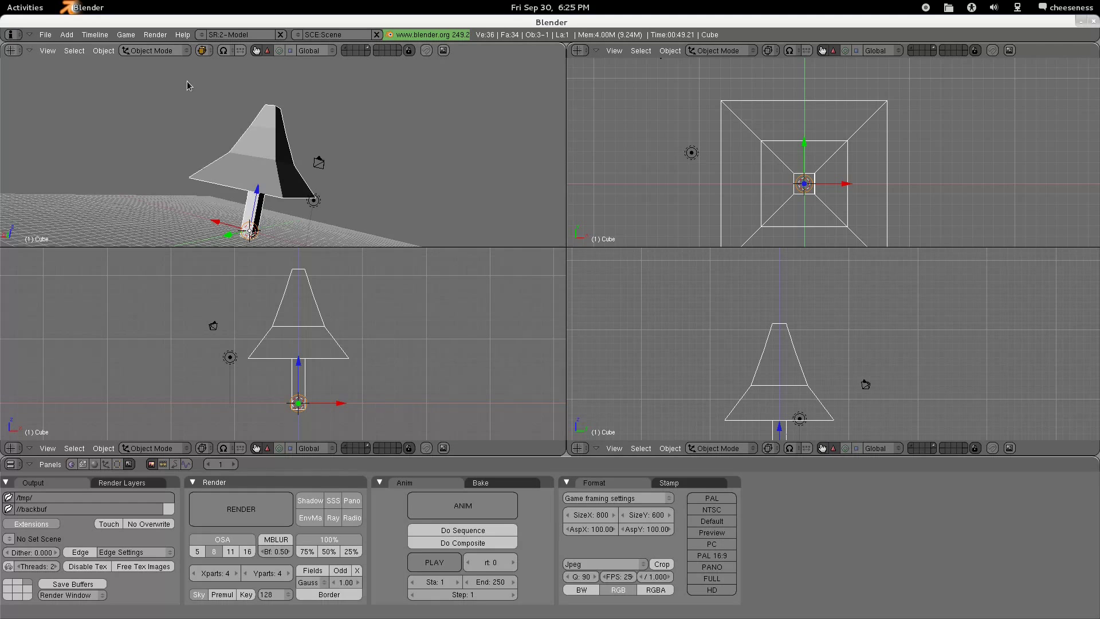
middle_click_drag(187, 86, 310, 161)
middle_click_drag(395, 195, 406, 185)
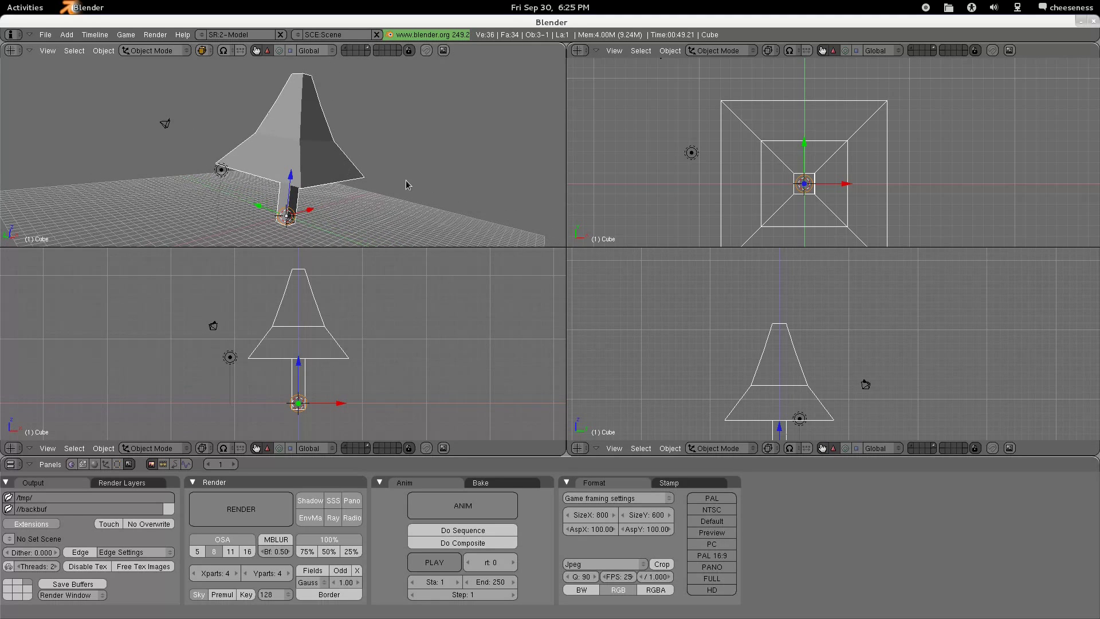
middle_click_drag(554, 198, 545, 234)
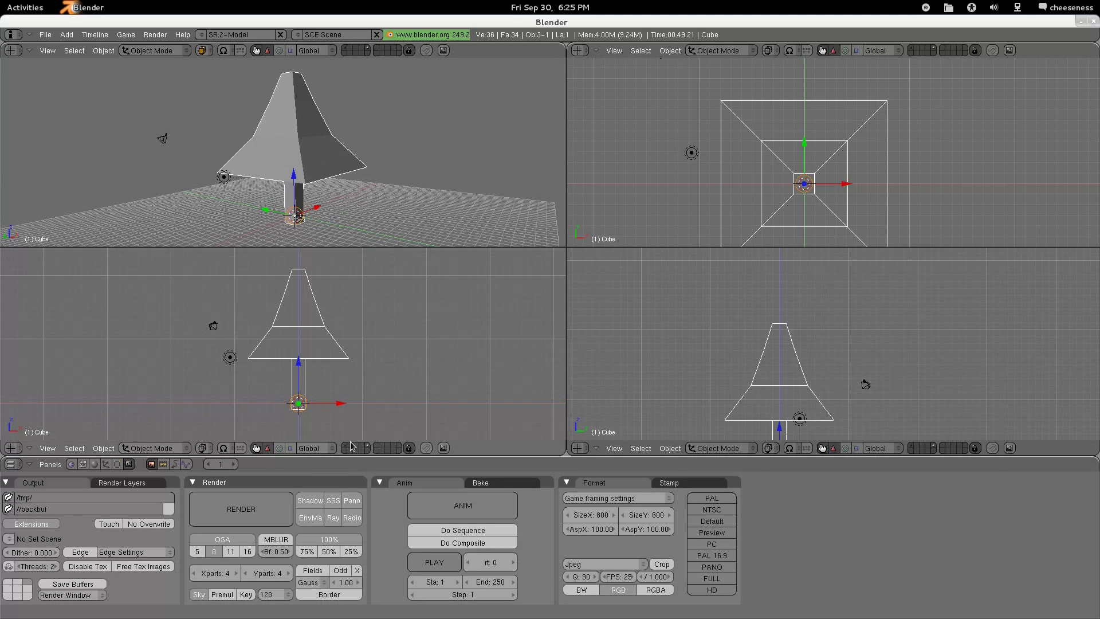
Add a Subsurf modifier to the model from its editing settings.
left_click(117, 465)
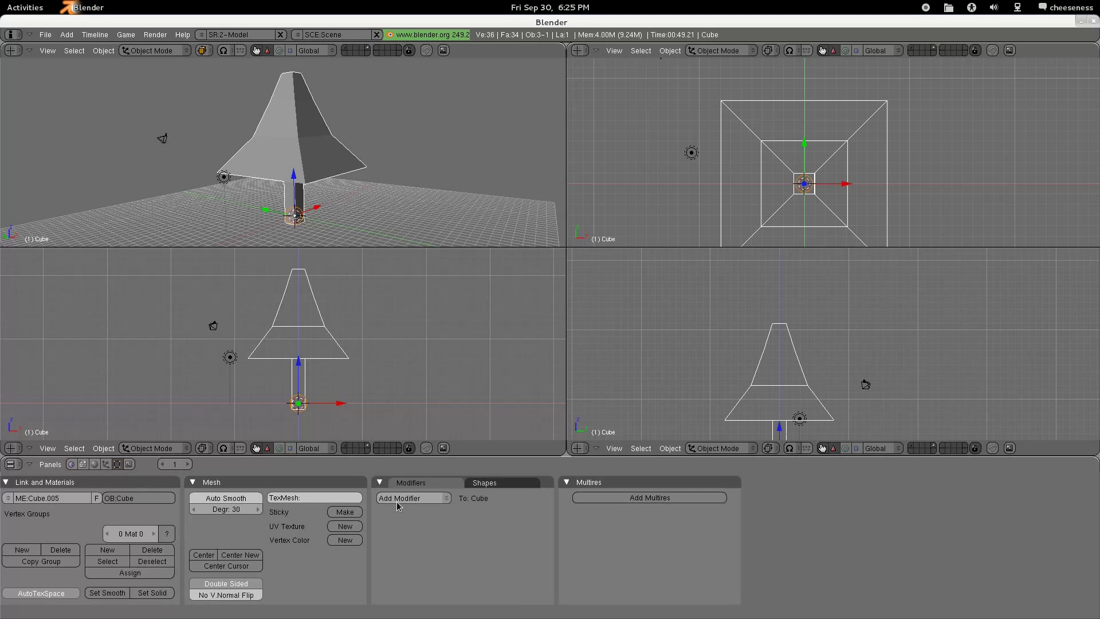
left_click(425, 499)
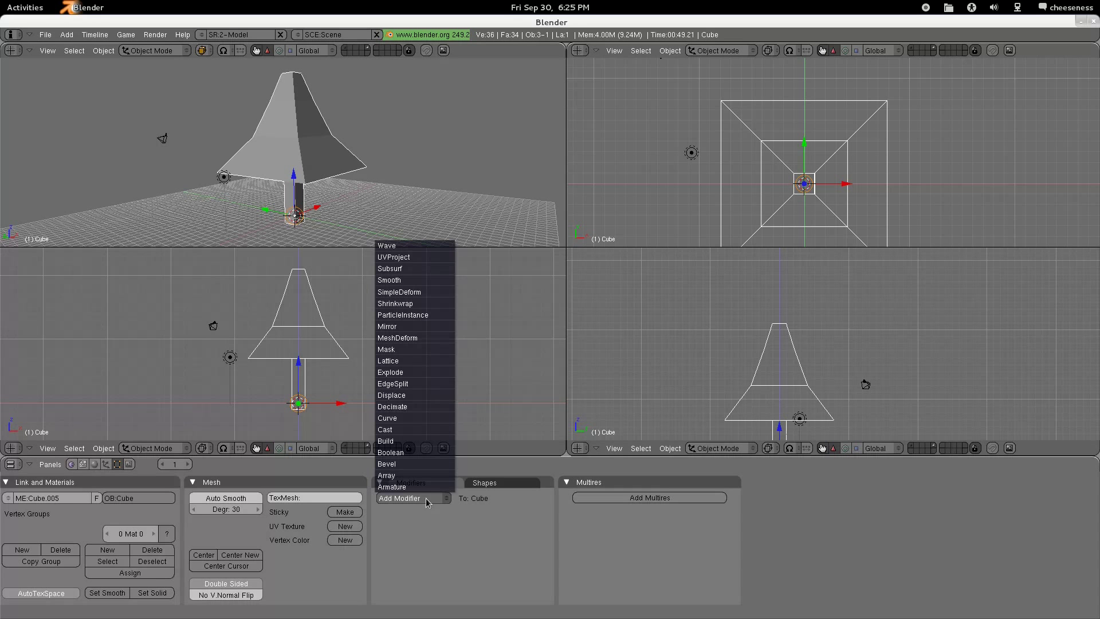
left_click(420, 270)
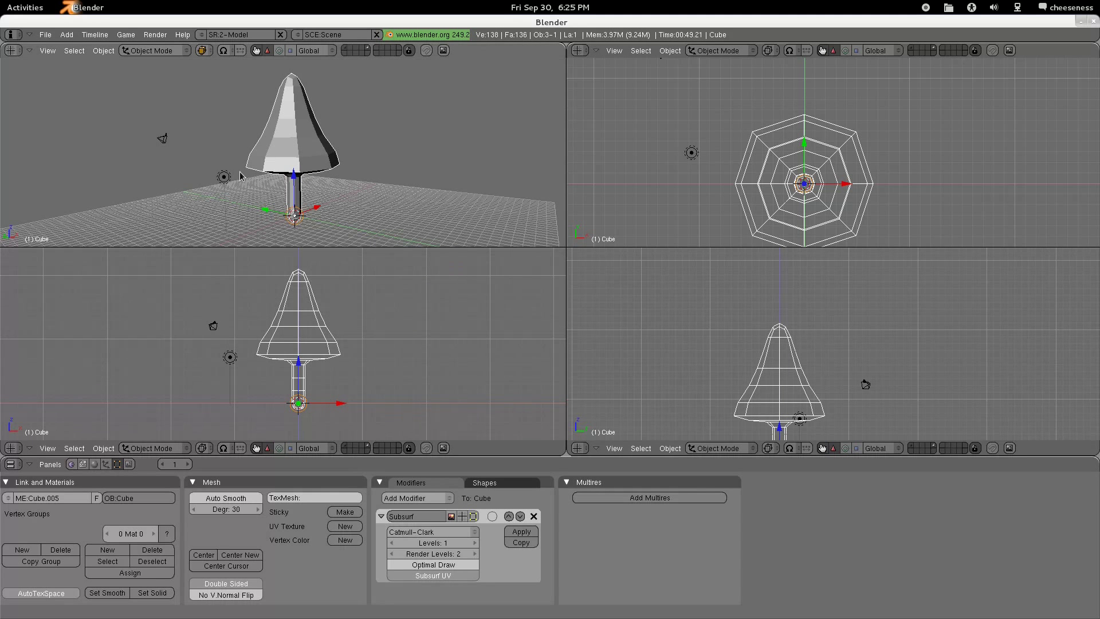
middle_click_drag(277, 185, 270, 172)
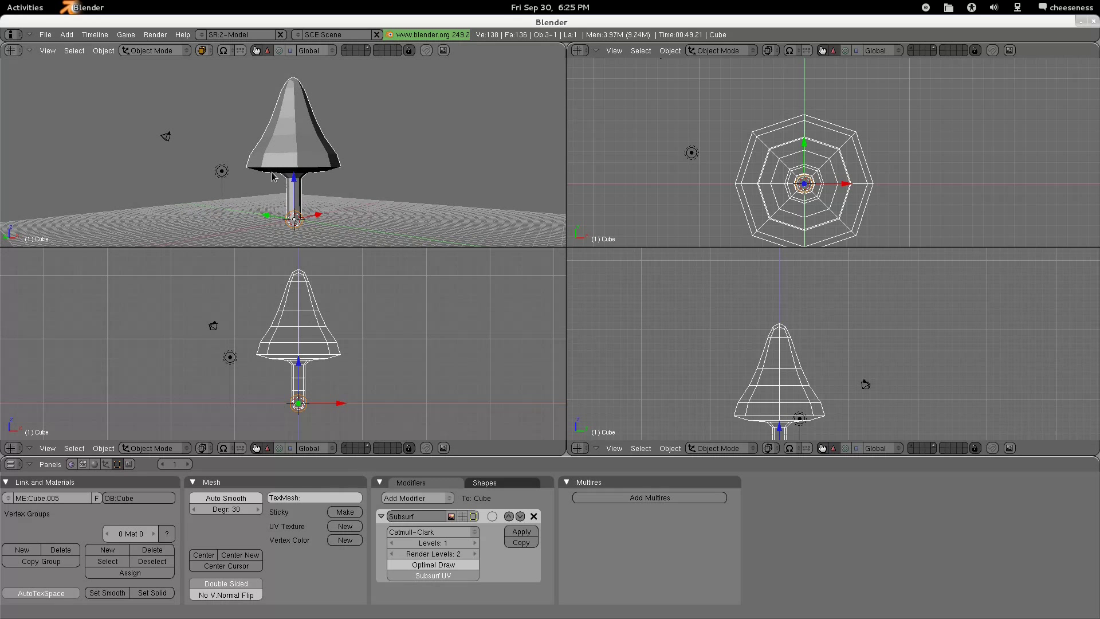
Set the Subsurf modifier's Levels to 3 and Render Levels to 4, and inspect the smoothed surface up close.
left_click(441, 544)
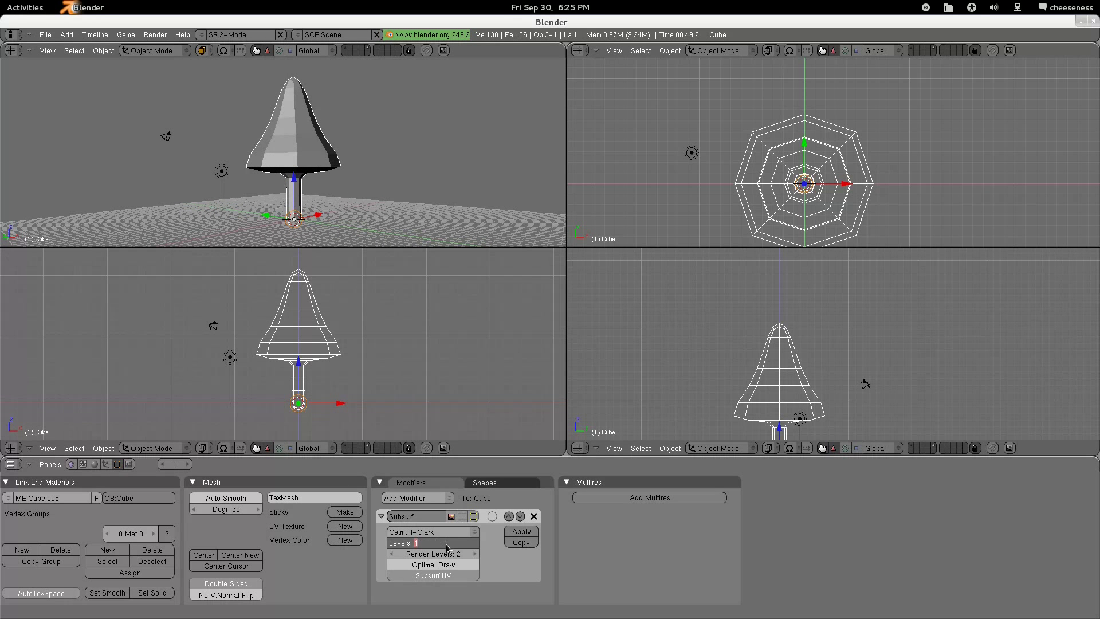
key("Return")
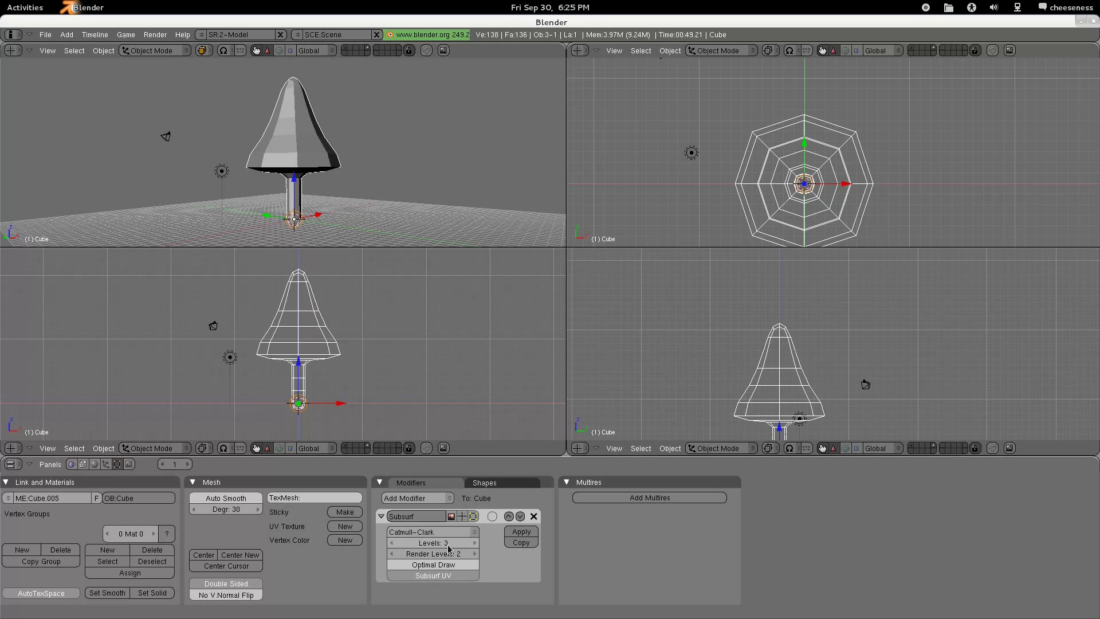
left_click(442, 553)
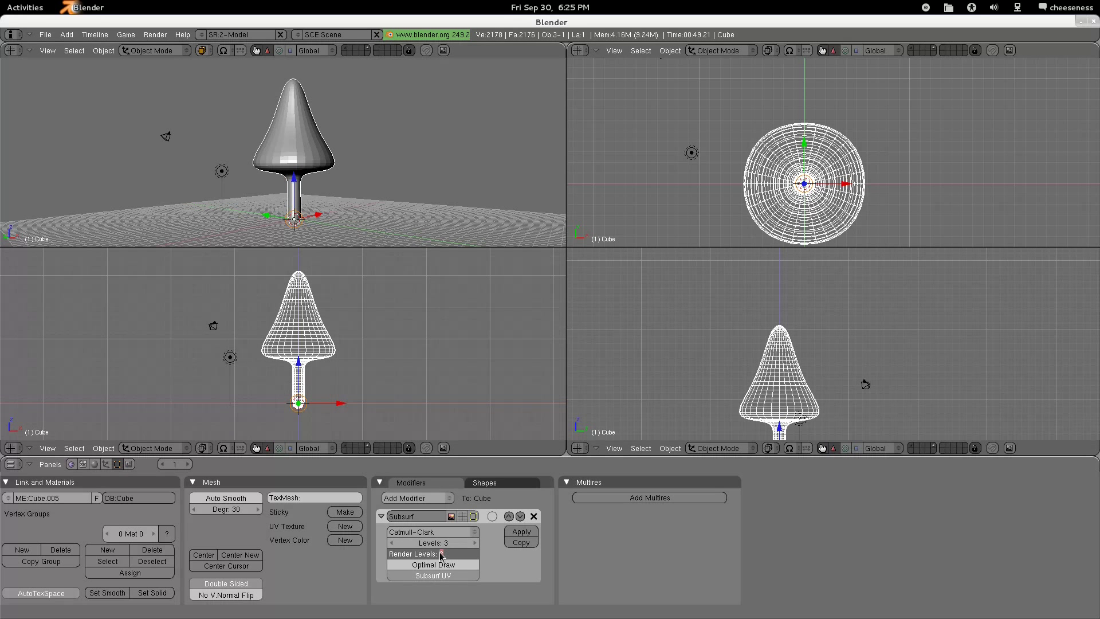
type("4")
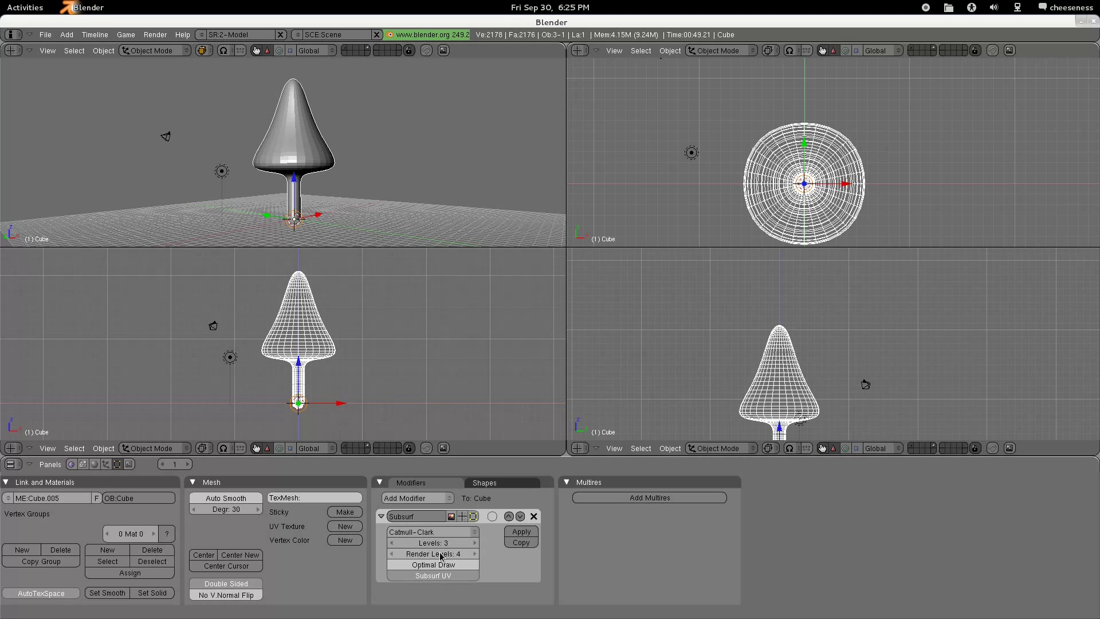
key("Return")
scroll(309, 169, "up", 4)
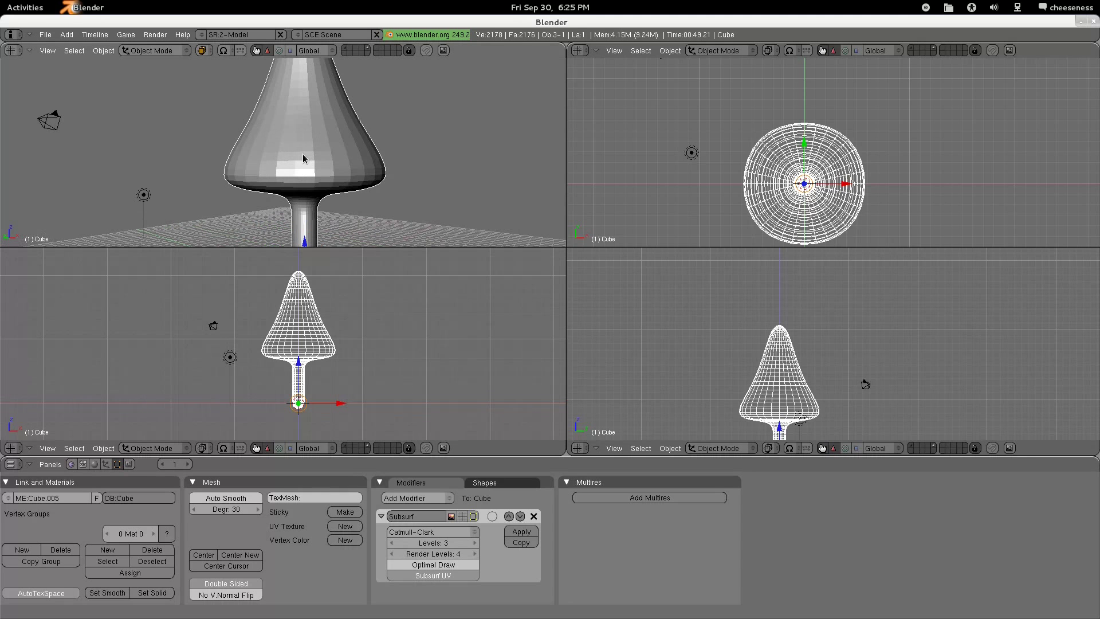
mouse_move(312, 178)
middle_mouse_down()
mouse_move(245, 171)
mouse_move(307, 184)
middle_mouse_up()
scroll(305, 189, "down", 3)
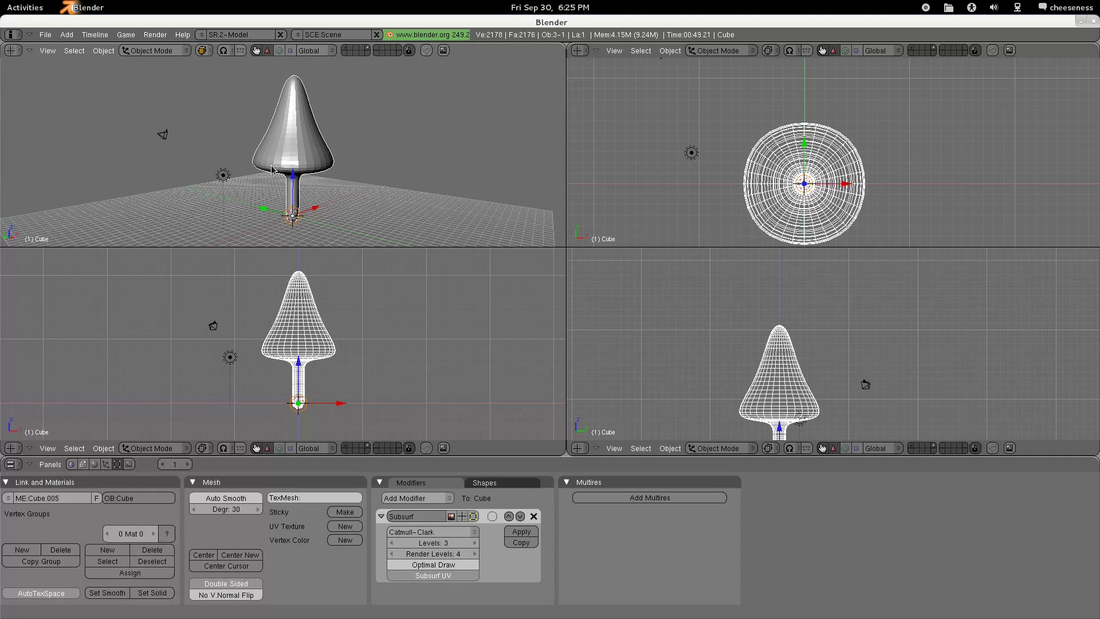
In Edit Mode, select the trunk's bottom vertices in the side view and scale them up to flare the base.
key("Tab")
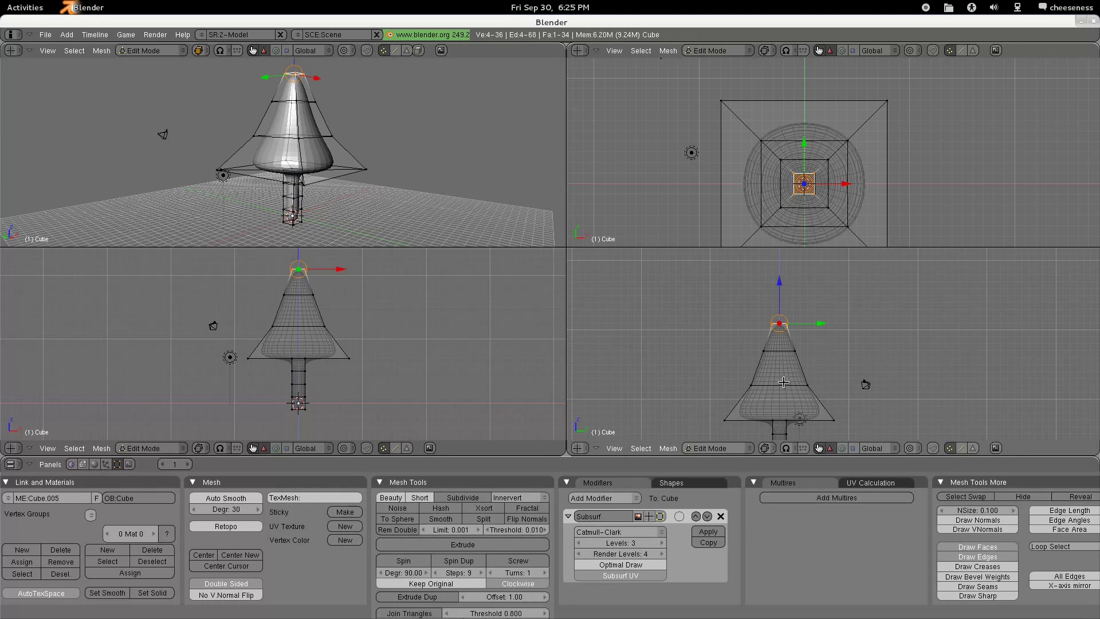
middle_click_drag(780, 378, 767, 332, "shift")
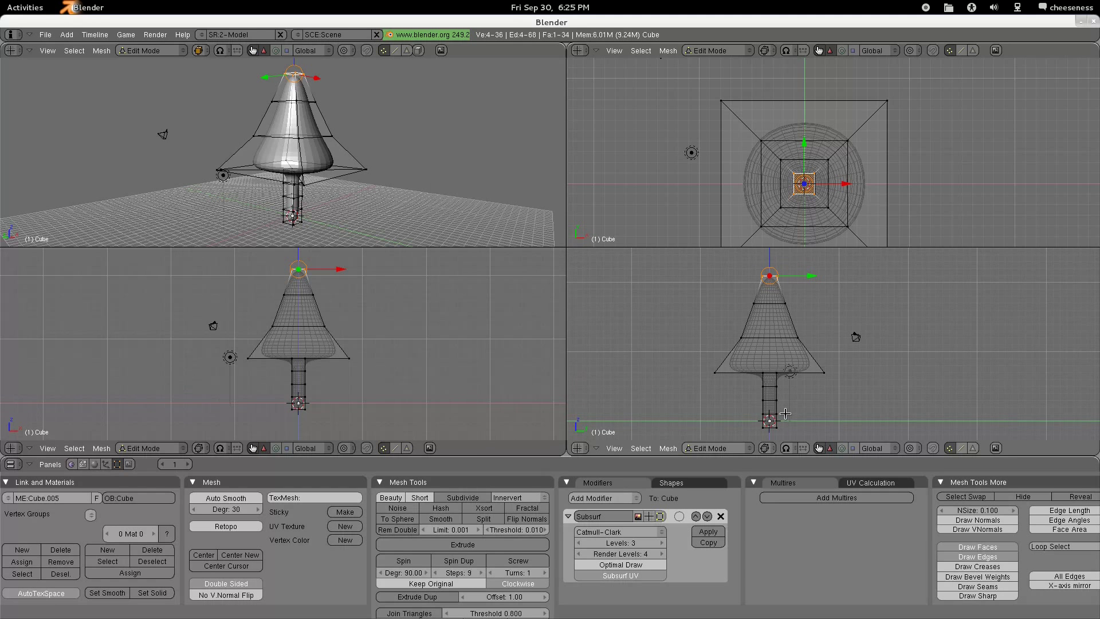
scroll(785, 413, "up", 5)
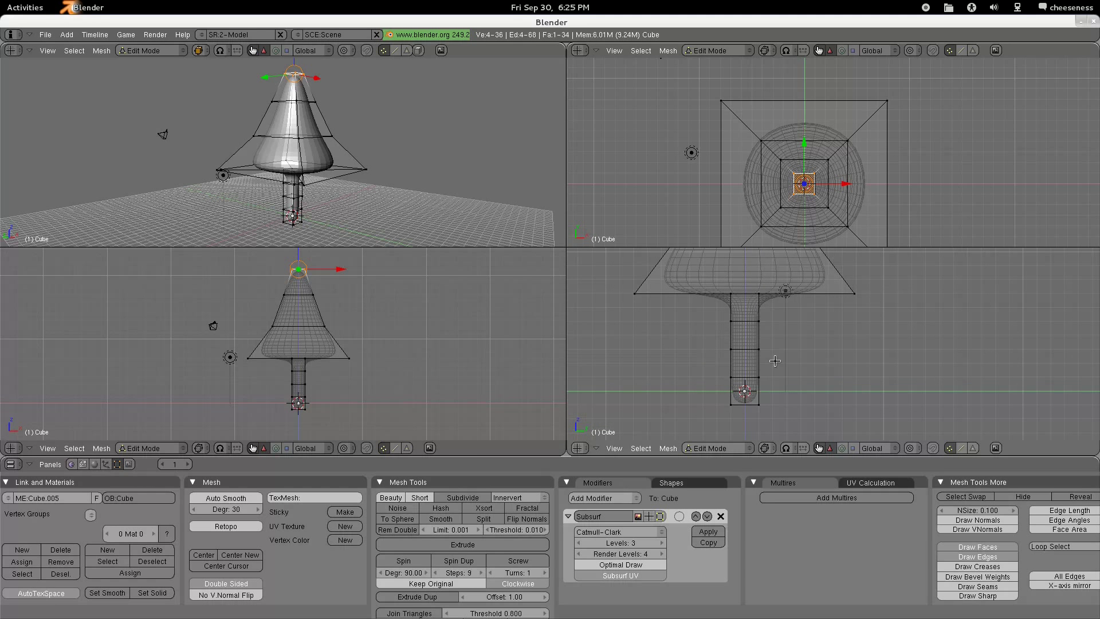
key("a")
key("b")
left_click_drag(703, 385, 790, 410)
key("s")
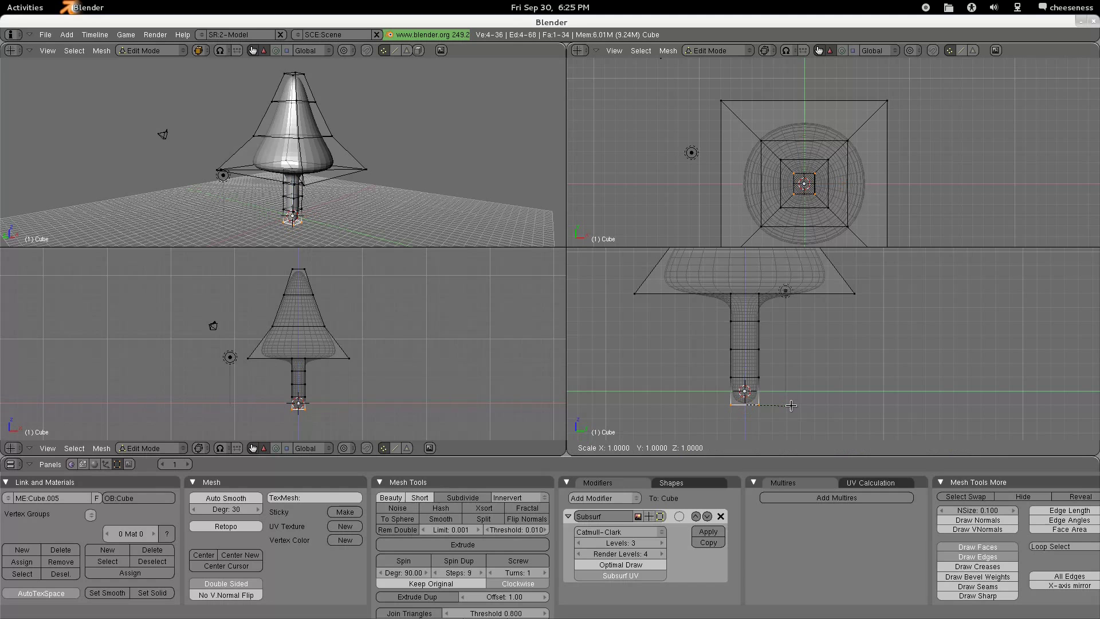
left_click(829, 424)
key("a")
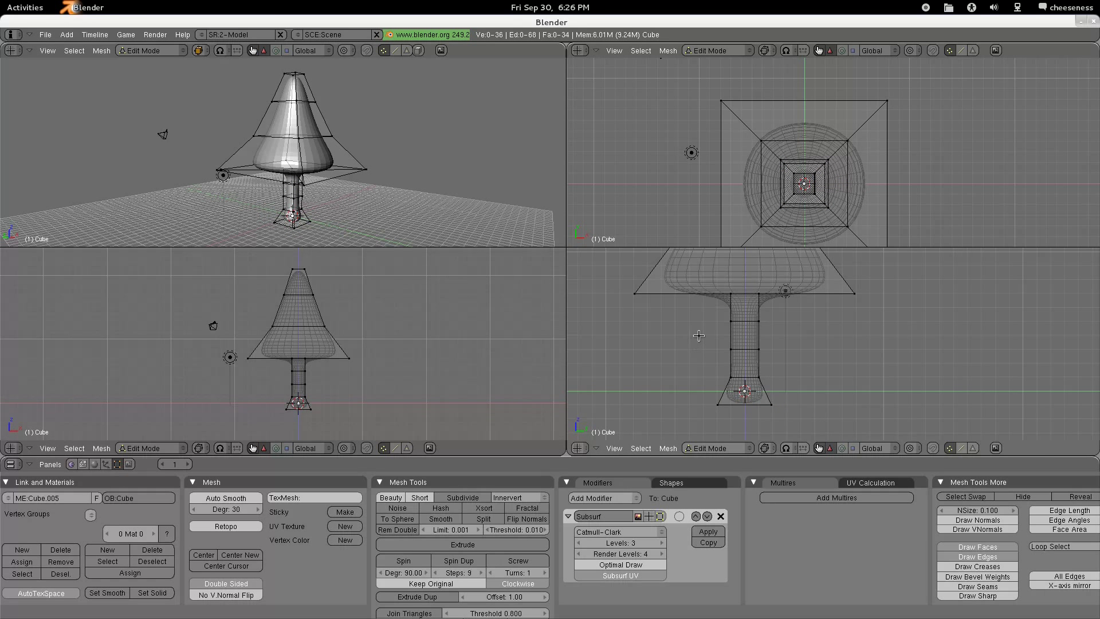
Tilt the trunk's upper edge ring about 9° and its middle ring about 20° in the side view.
left_click_drag(705, 314, 771, 335)
key("s")
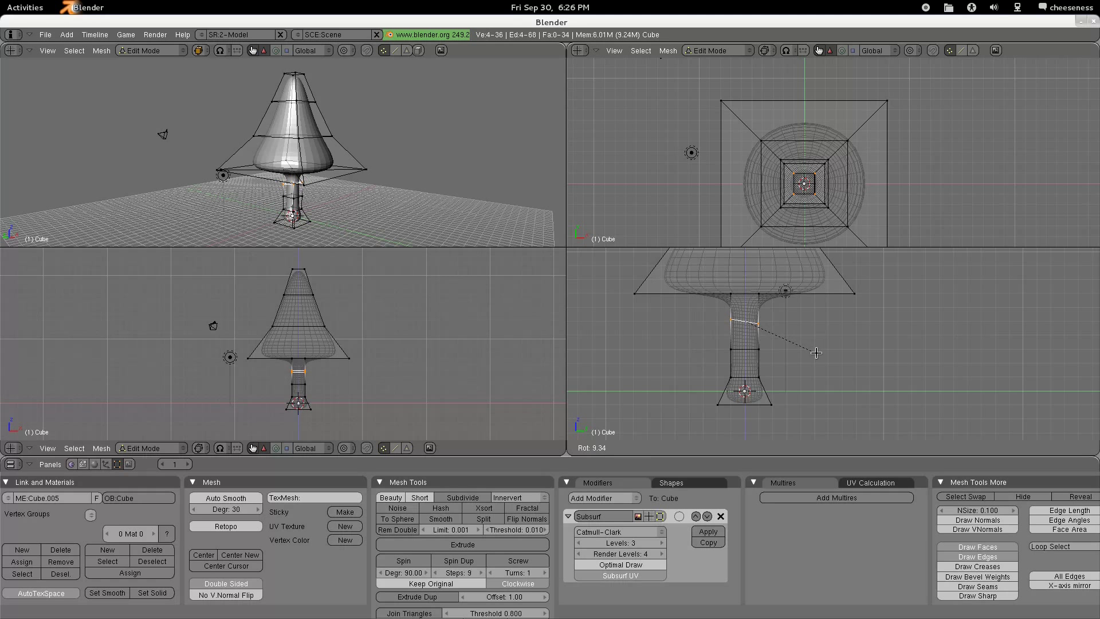
key("Escape")
key("g")
key("z")
left_click(827, 381)
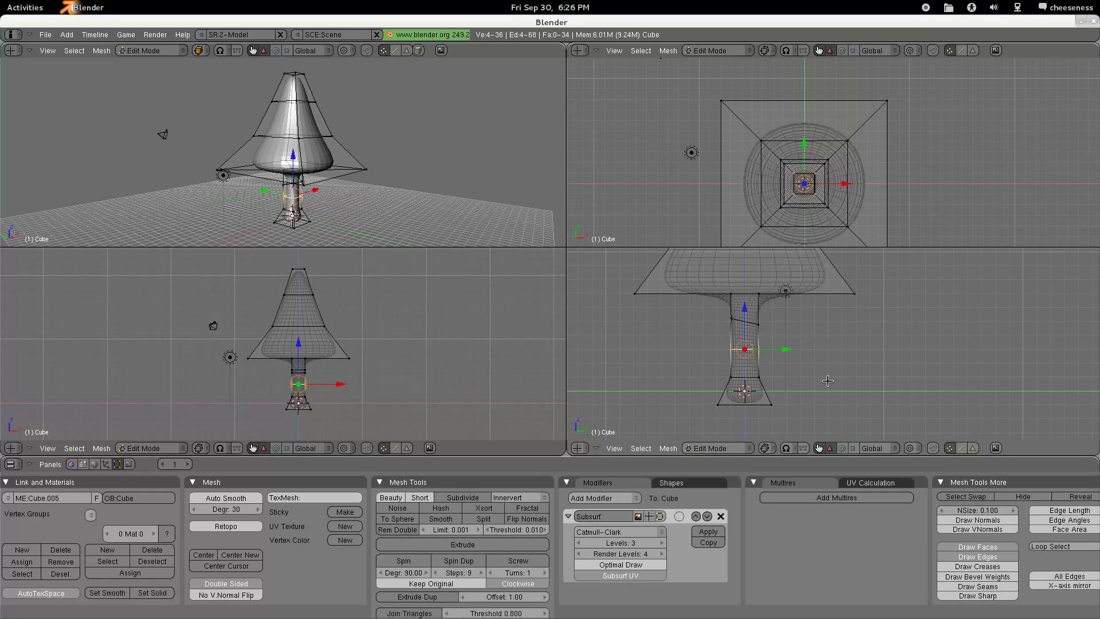
key("r")
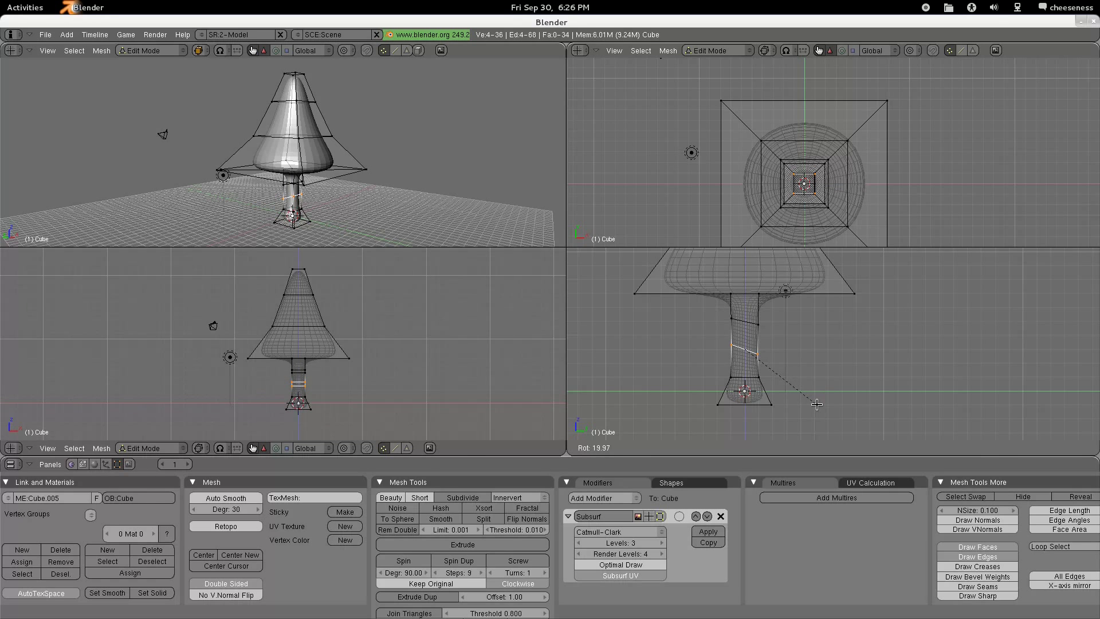
left_click(816, 404)
In the front view, rotate the trunk's middle ring about -10° and shift it about 0.3 units along negative X.
scroll(194, 361, "up", 4)
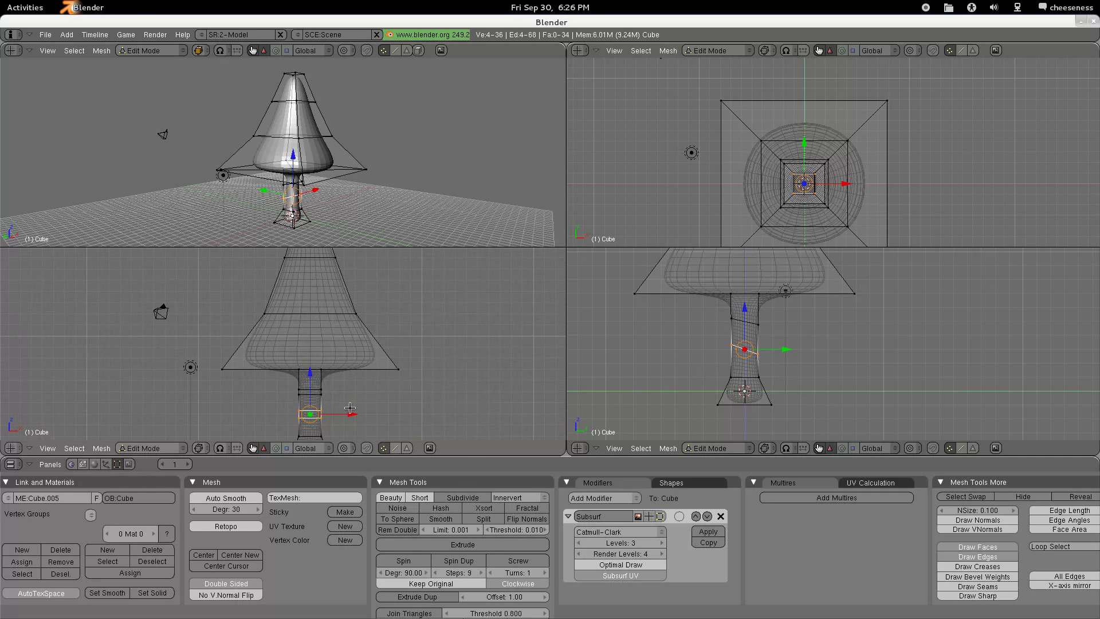
key("r")
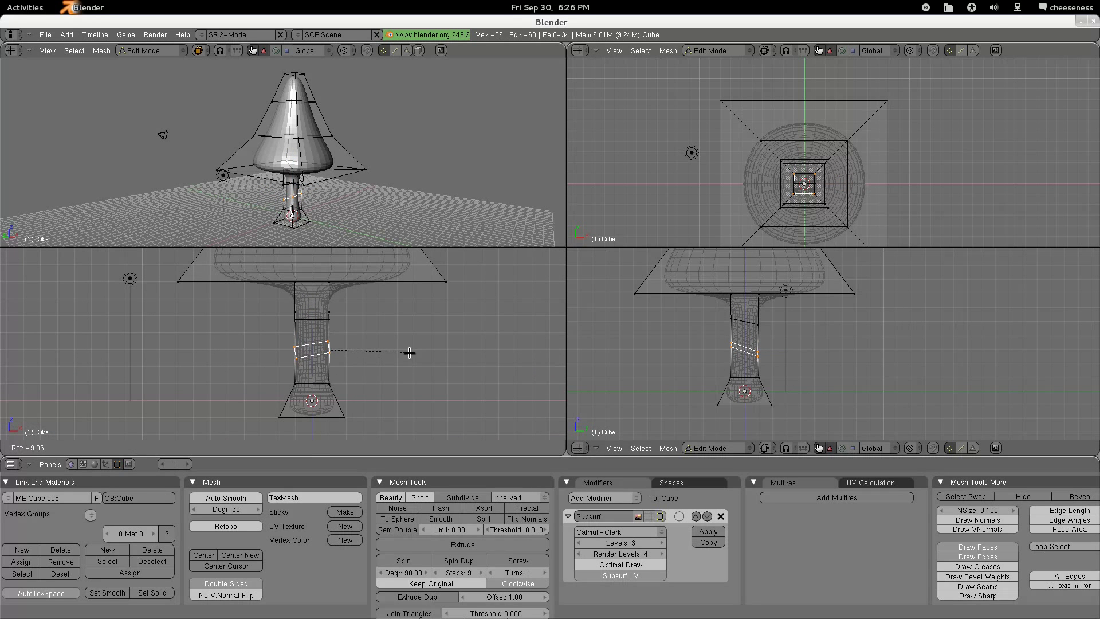
left_click(403, 353)
key("g")
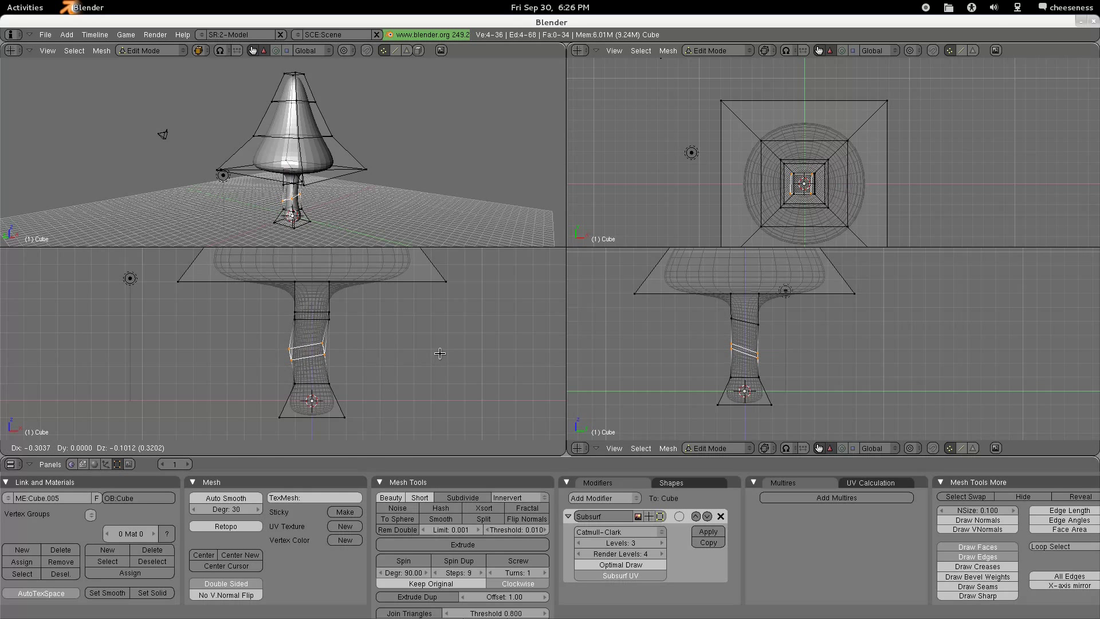
left_click(439, 353)
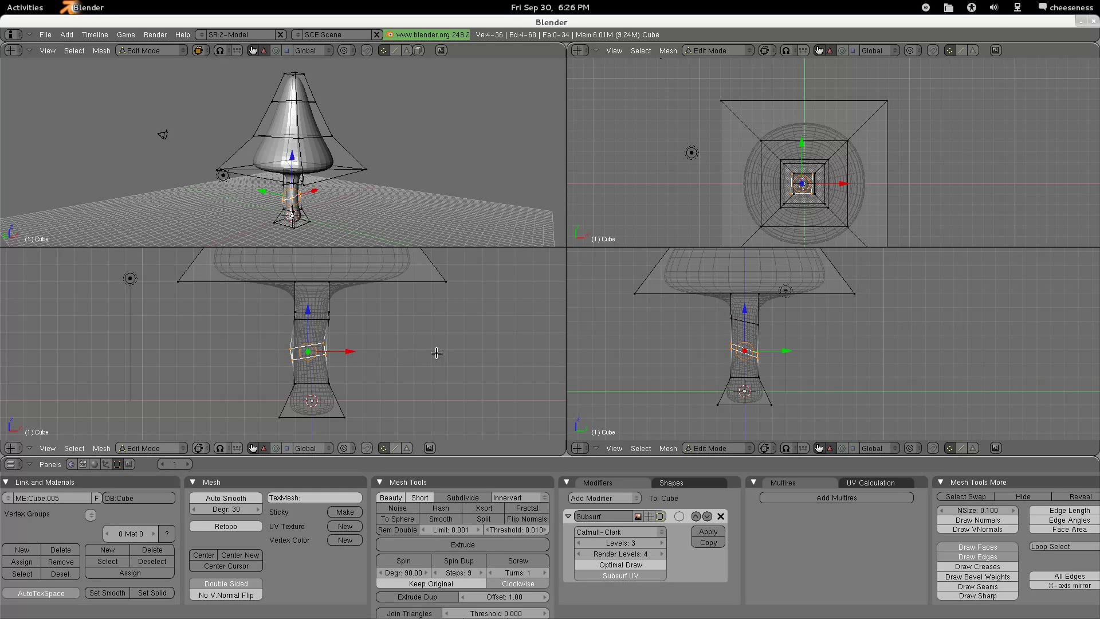
Tilt the trunk's upper ring in the front view and move it about 0.24 units along negative X and 0.3 units up.
right_click(352, 323, "alt")
key("r")
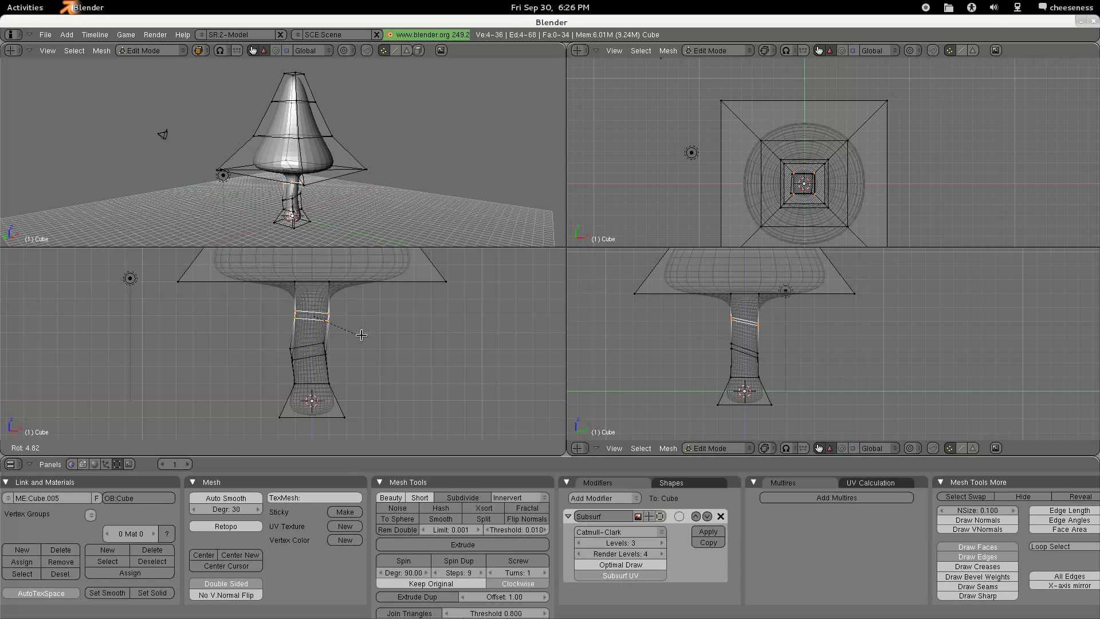
left_click(355, 342)
key("g")
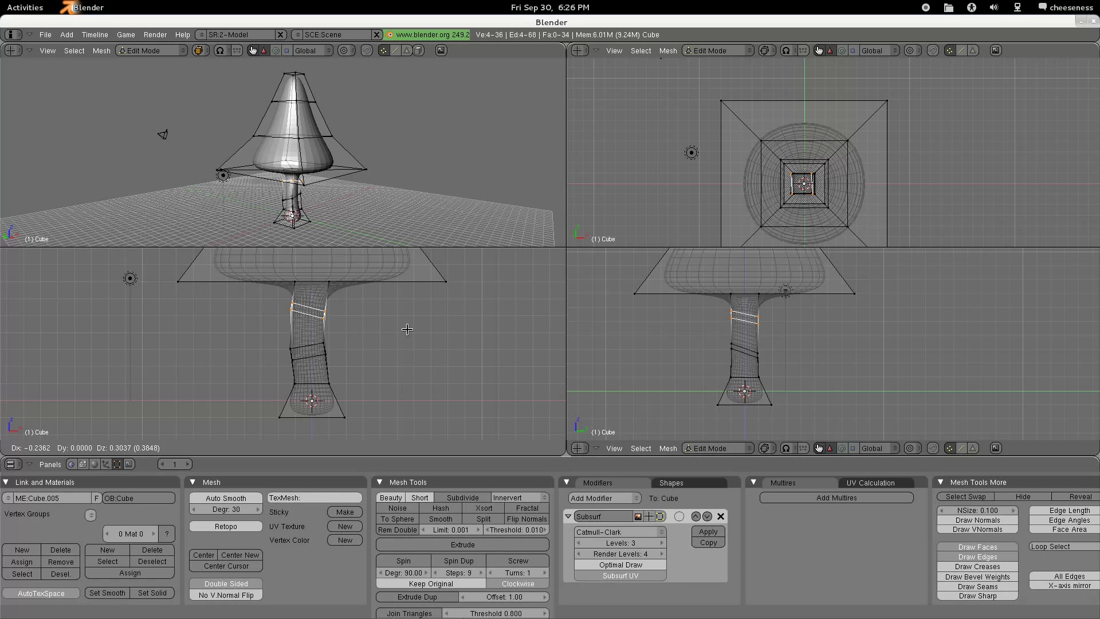
left_click(407, 330)
Select the flared trunk base, rotate it slightly in the front view and nudge it along Y in the side view.
key("a")
key("b")
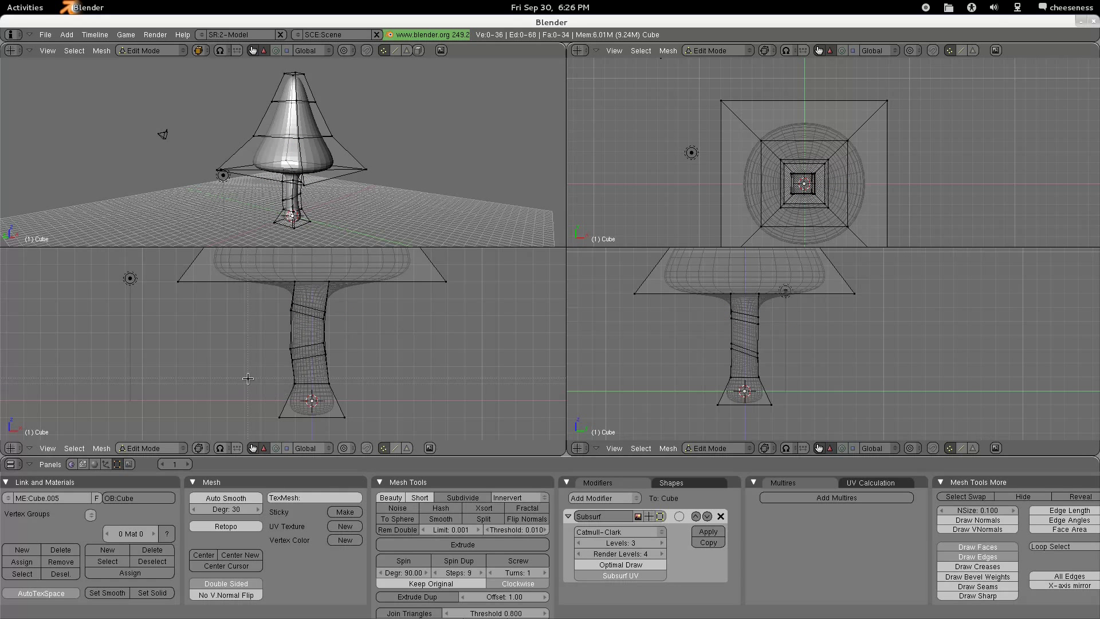
left_click_drag(250, 377, 361, 431)
key("r")
left_click(426, 395)
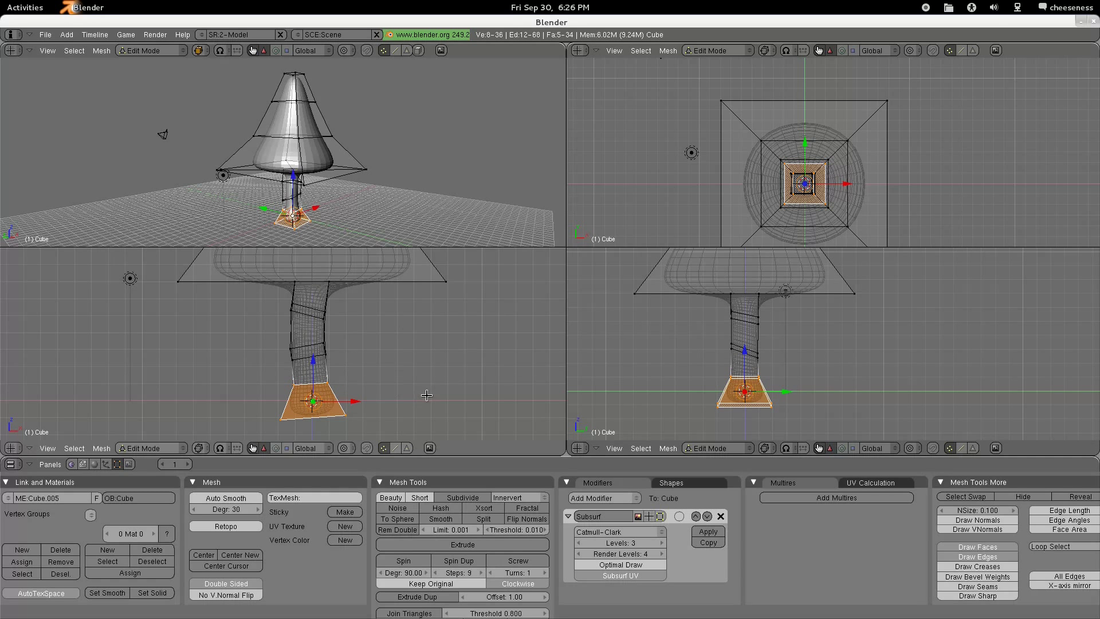
key("g")
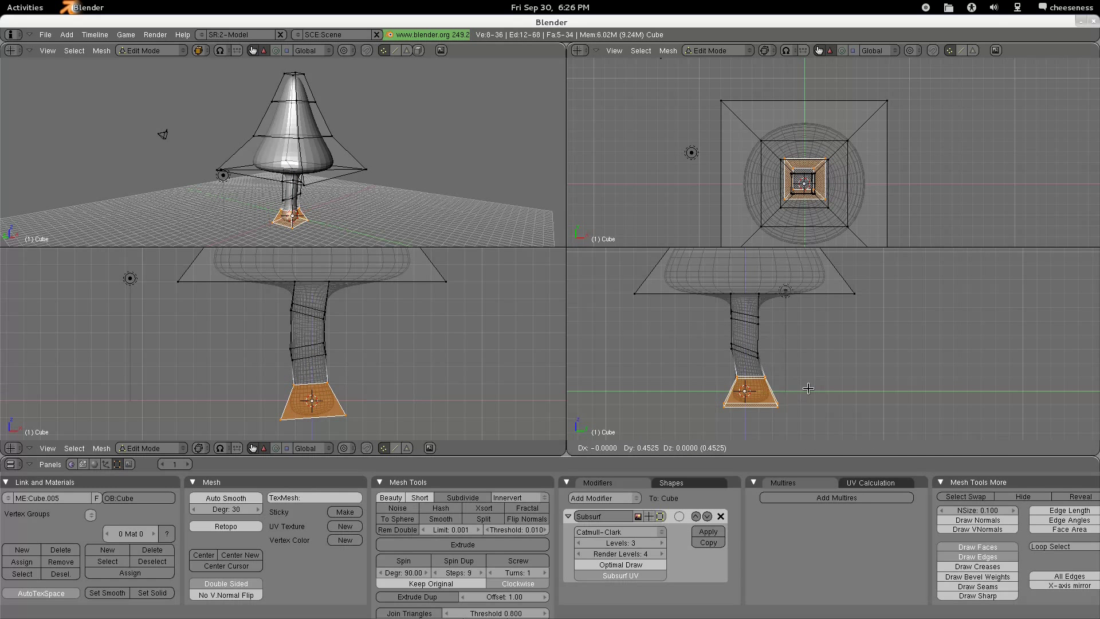
left_click(801, 389)
key("a")
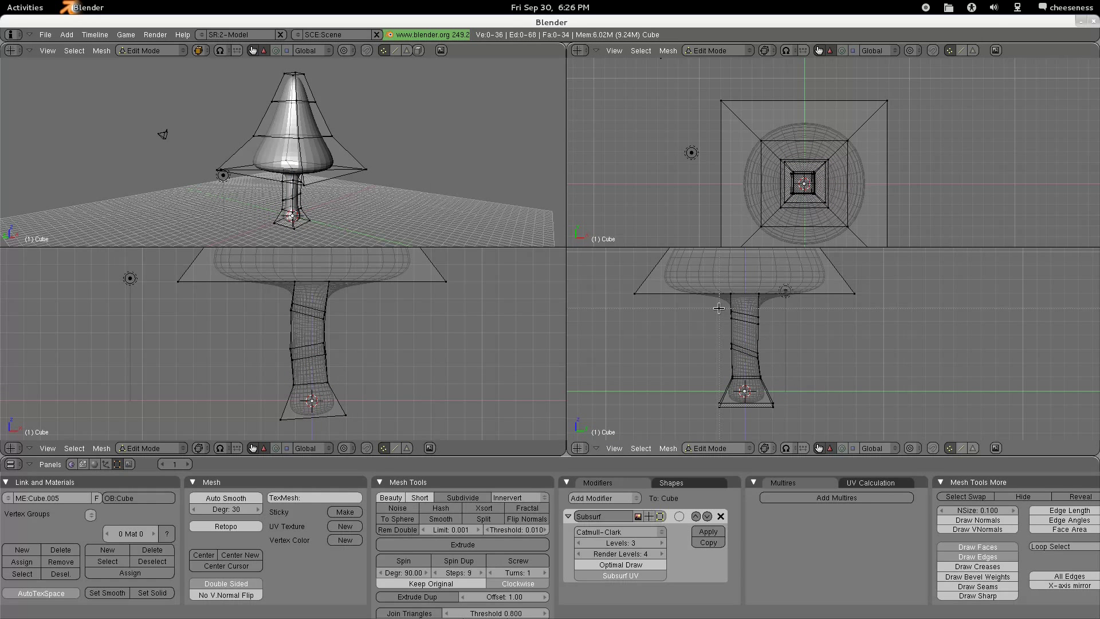
Move the trunk's middle ring about 0.25 units along Y and inspect the bent trunk in Object Mode.
right_click(757, 355, "alt")
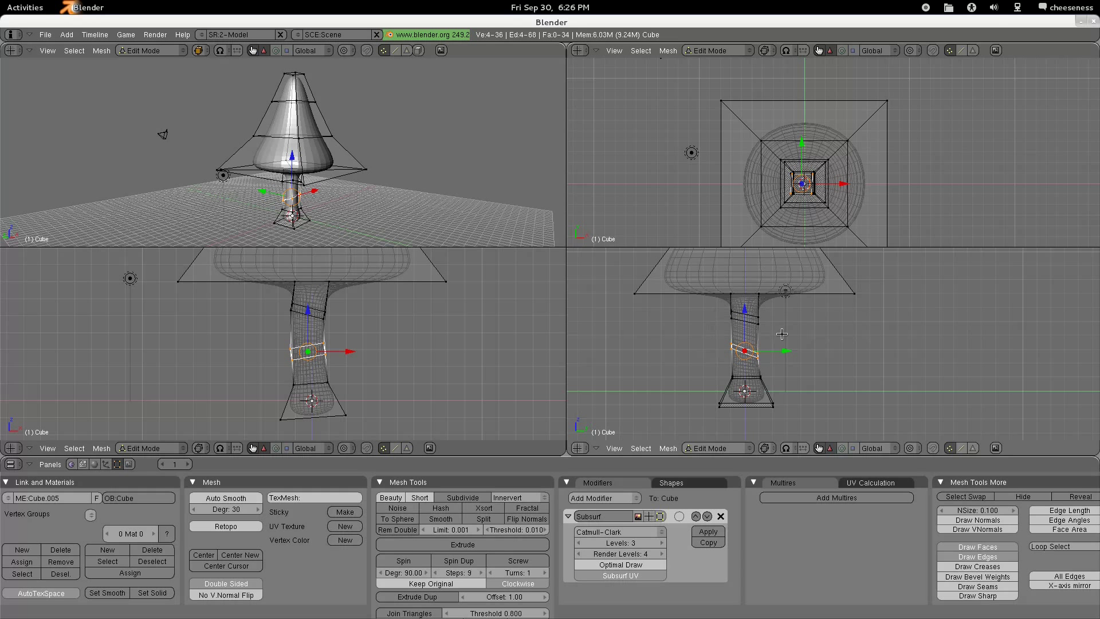
key("g")
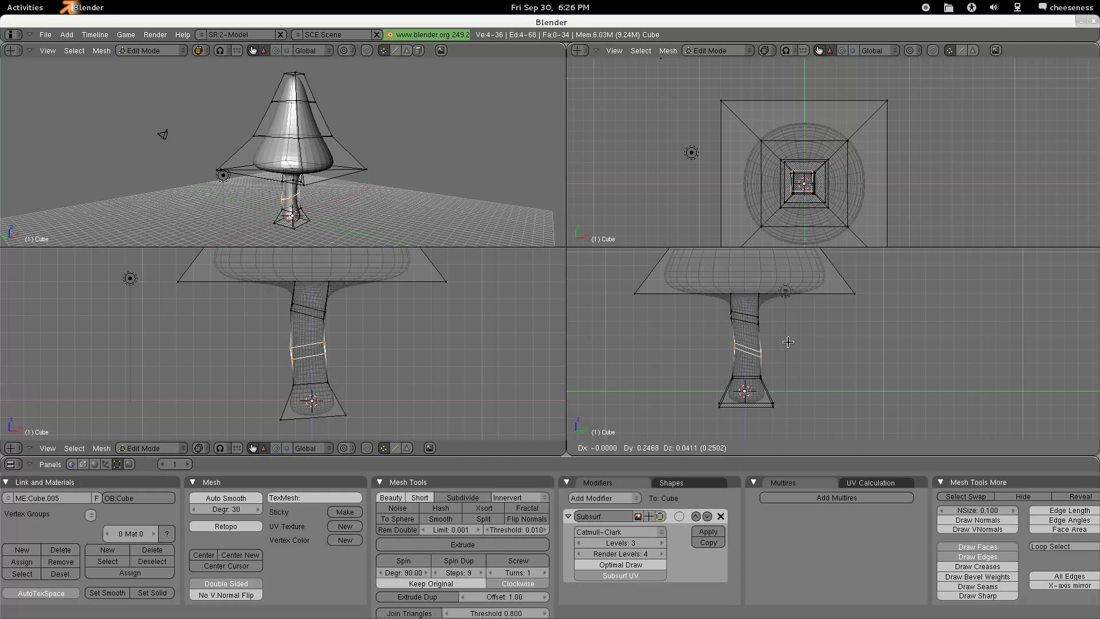
left_click(787, 341)
key("Tab")
middle_click_drag(241, 172, 494, 177)
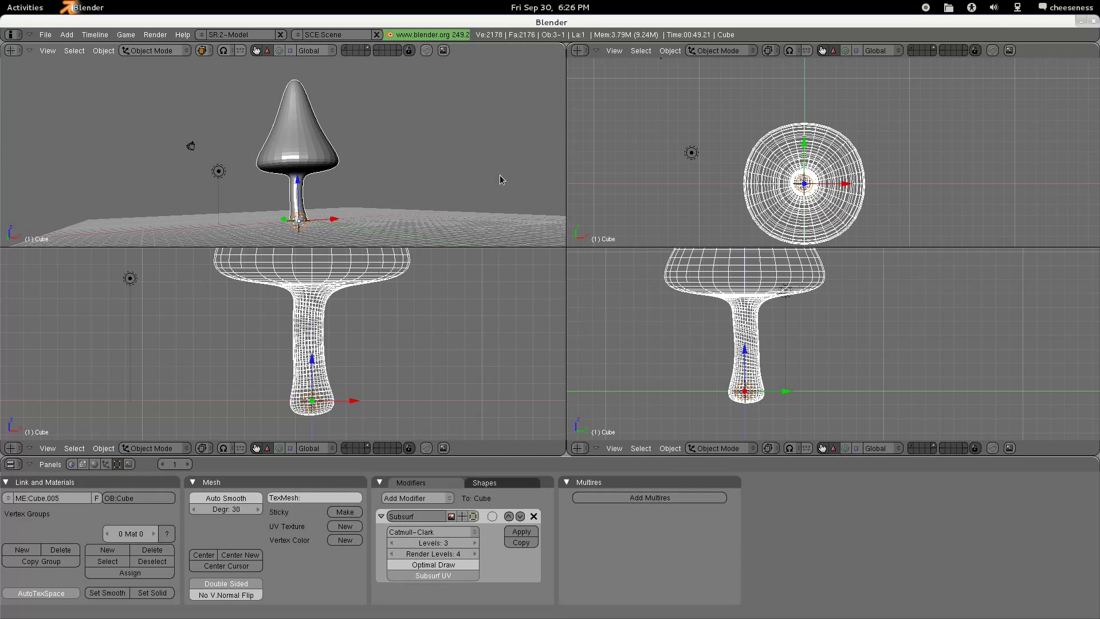
Back in Edit Mode, select the trunk from its upper ring down and twist it about the vertical axis in the top view.
key("Tab")
middle_click_drag(745, 338, 687, 342, "shift")
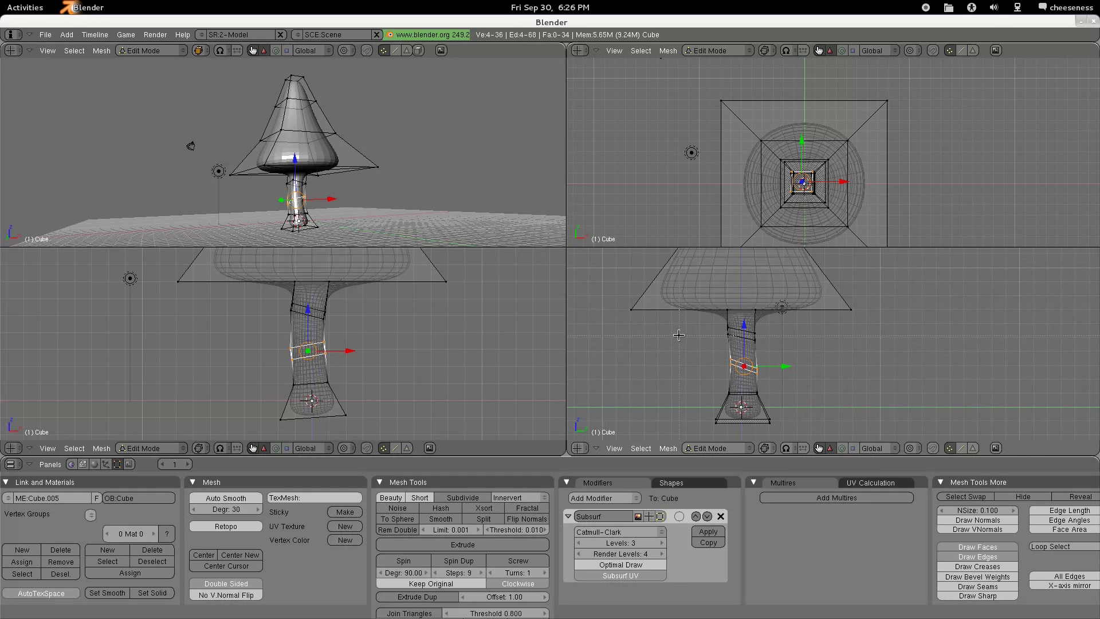
left_click_drag(681, 325, 704, 373)
left_click_drag(815, 435, 814, 435)
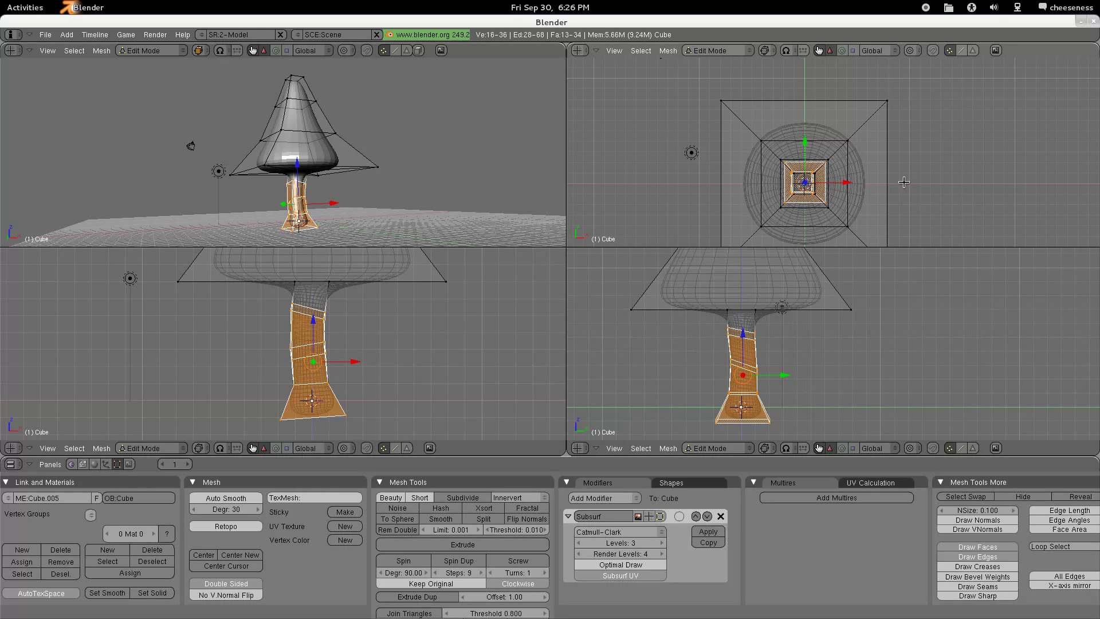
key("r")
left_click(886, 181)
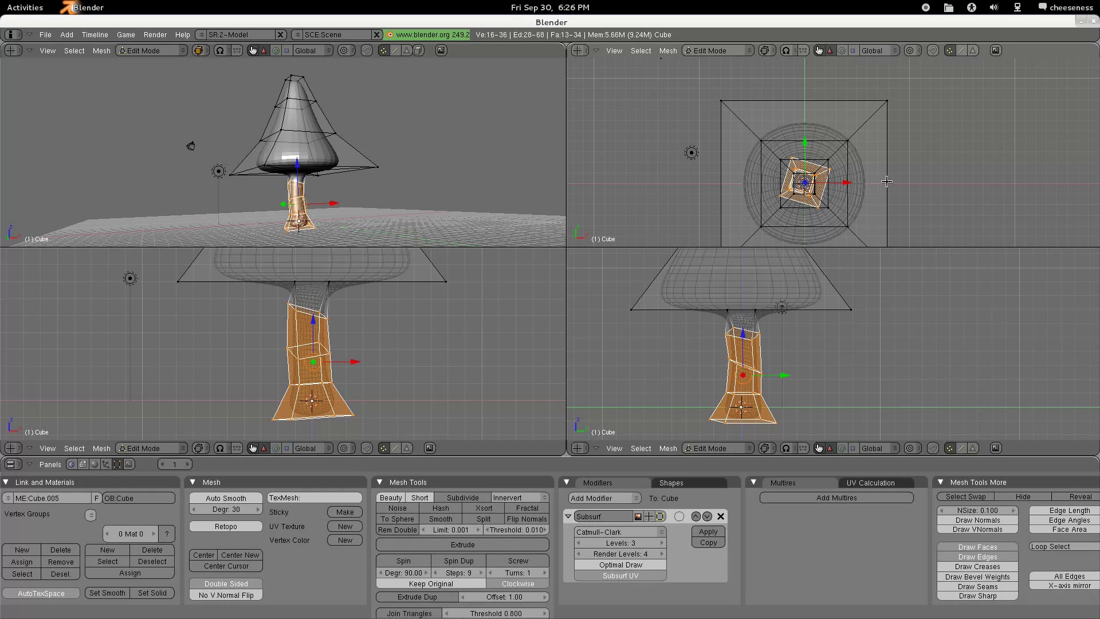
Twist the lower trunk, from the middle ring down, further in the top view and check it briefly in Object Mode.
key("a")
key("b")
left_click_drag(673, 345, 840, 445)
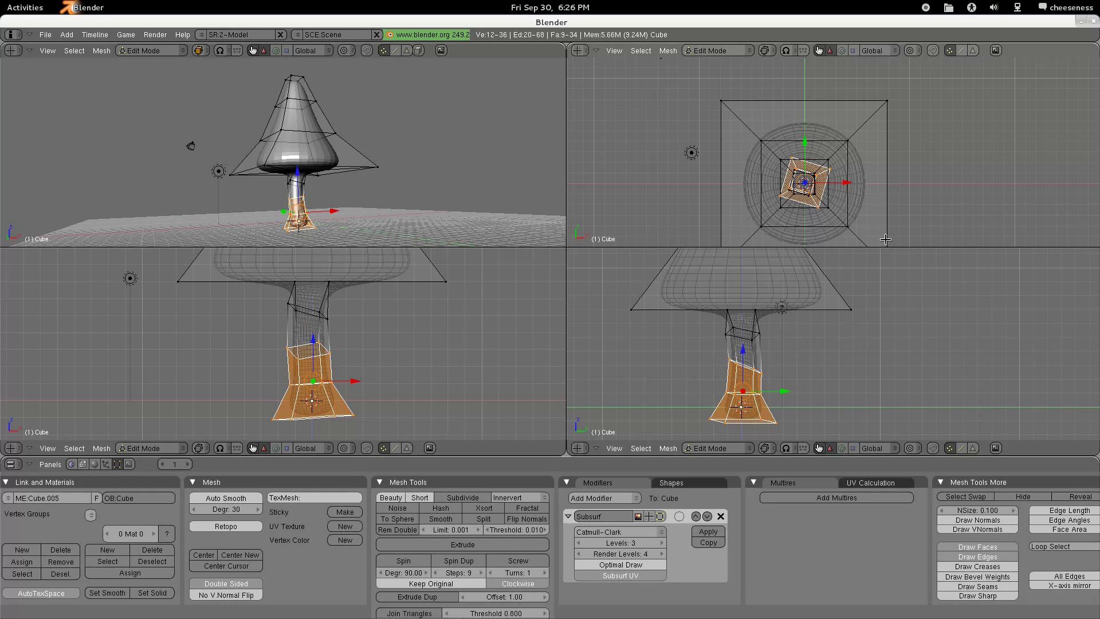
key("r")
left_click(872, 192)
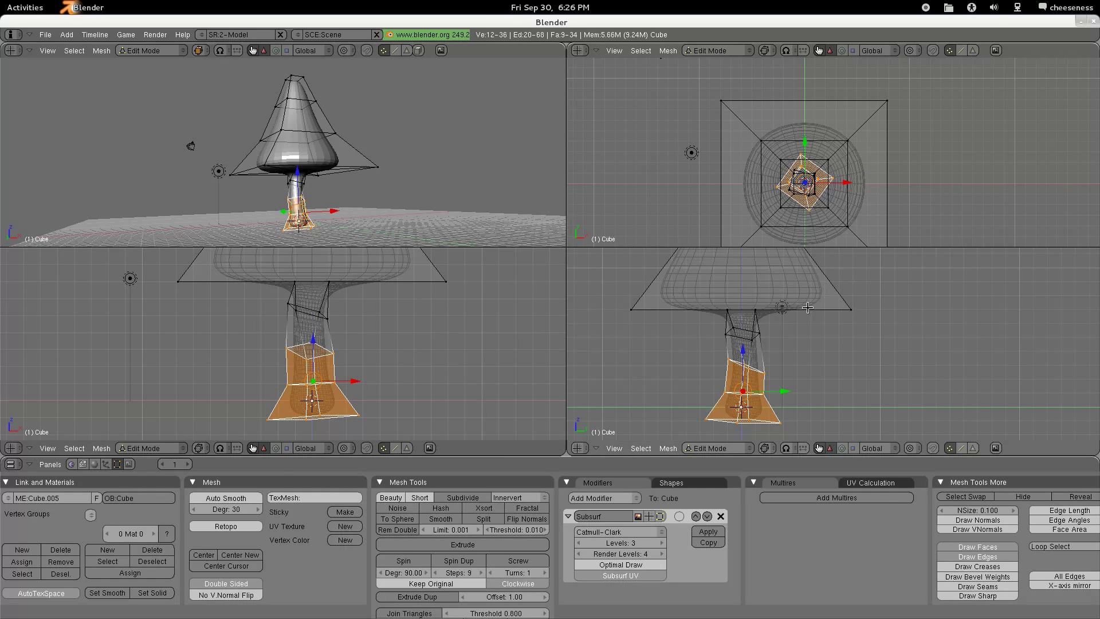
key("a")
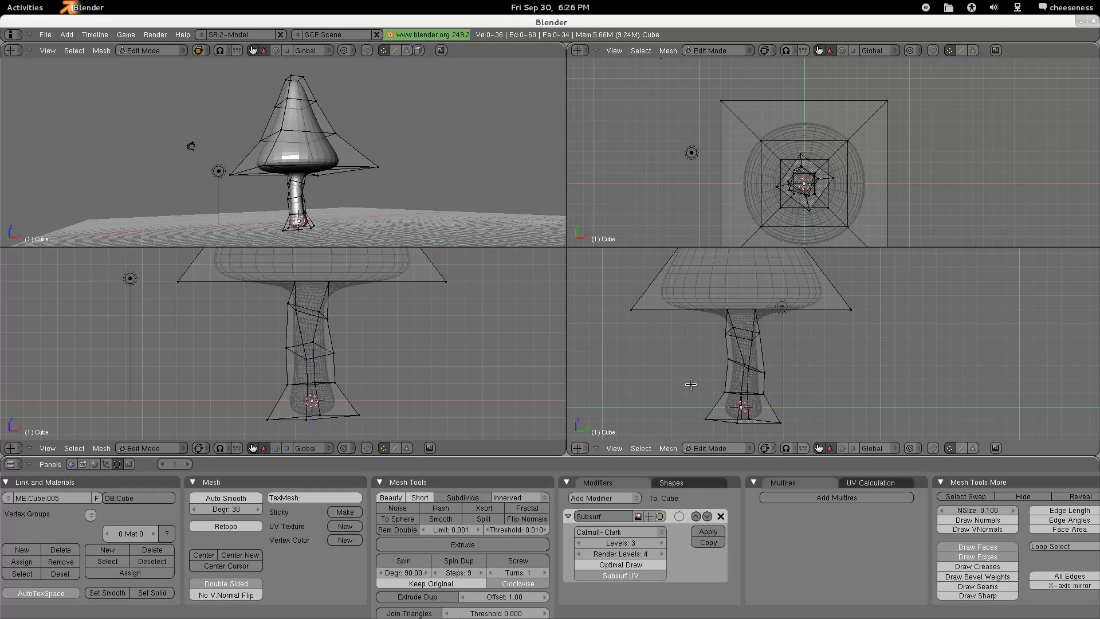
key("Tab")
key("Tab")
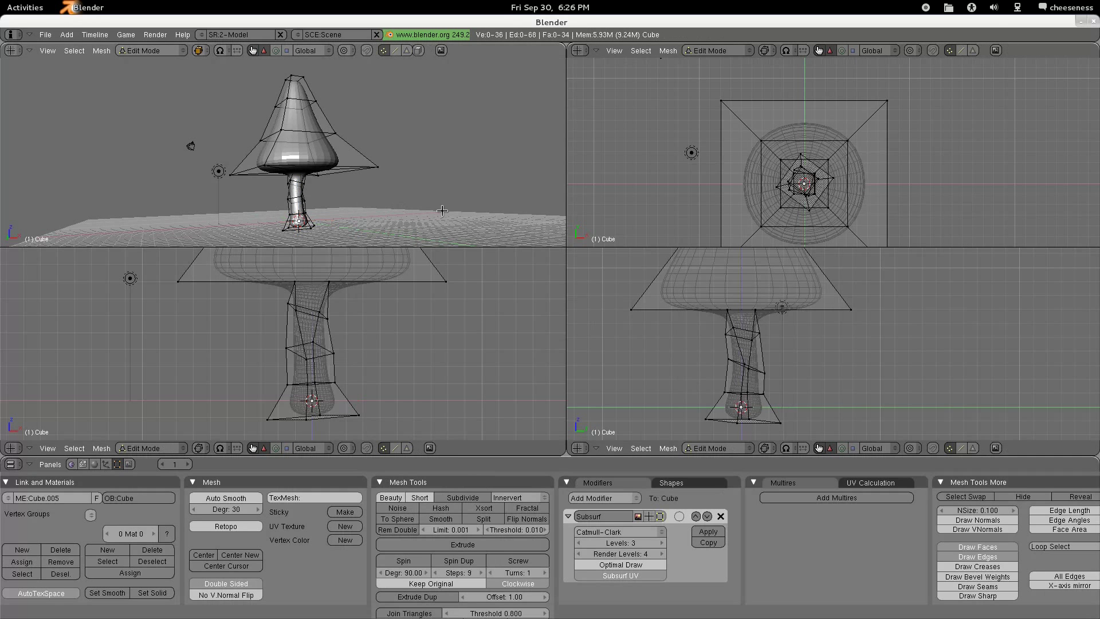
Select the edge loop of the cap's bottom rim, tilt it in the side view and lower it about 0.5 units.
middle_click_drag(770, 312, 770, 335)
mouse_move(666, 331)
middle_mouse_down()
mouse_move(652, 344)
mouse_move(675, 322)
middle_mouse_up()
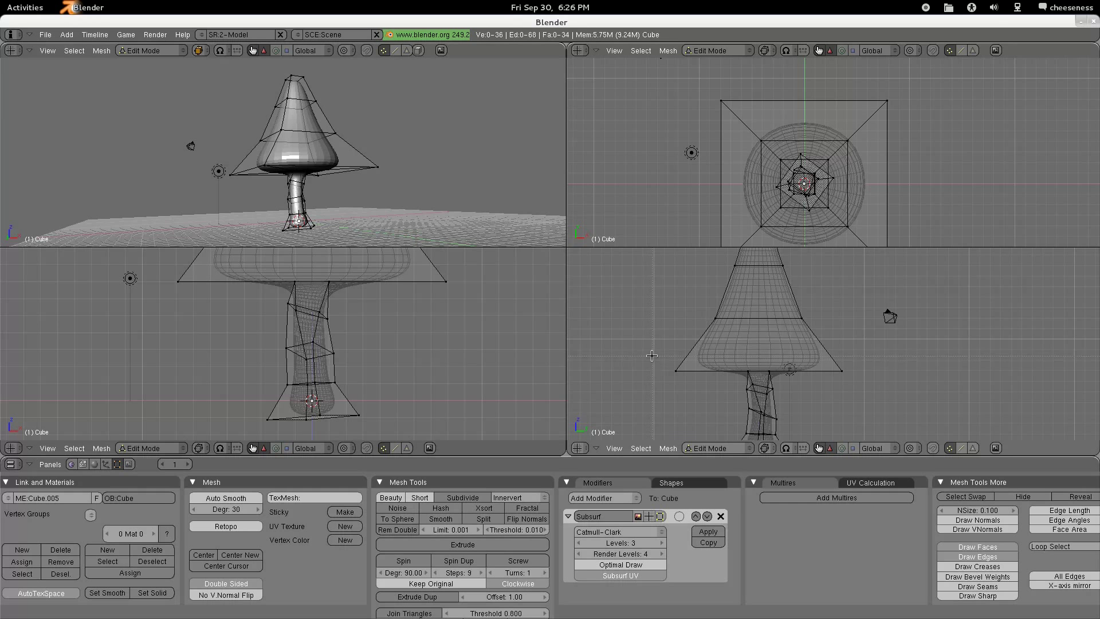
right_click(716, 370, "alt")
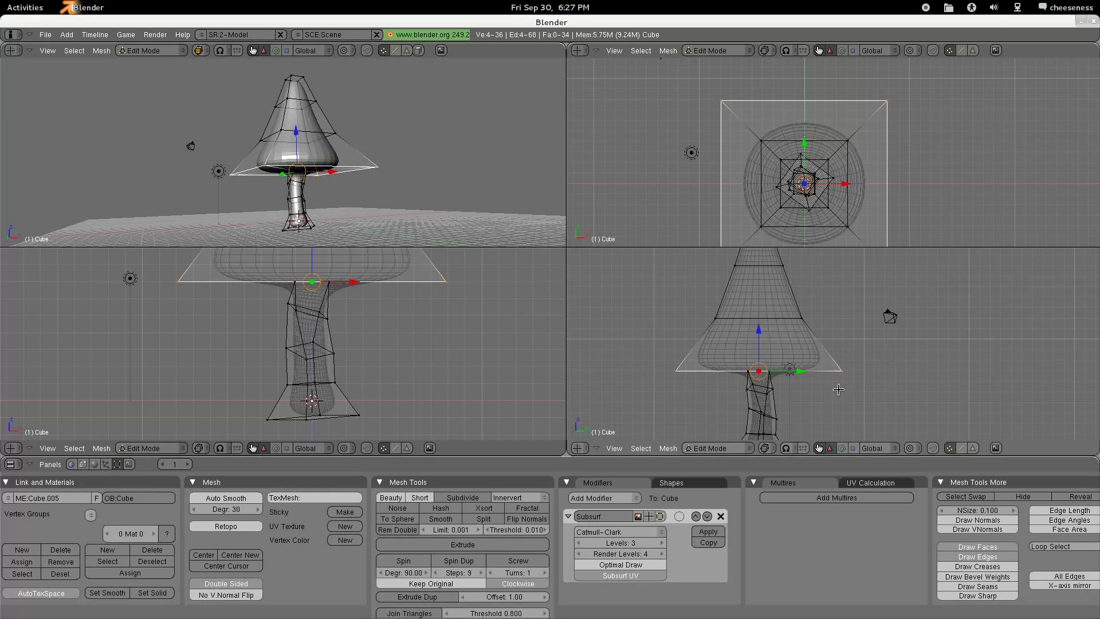
key("g")
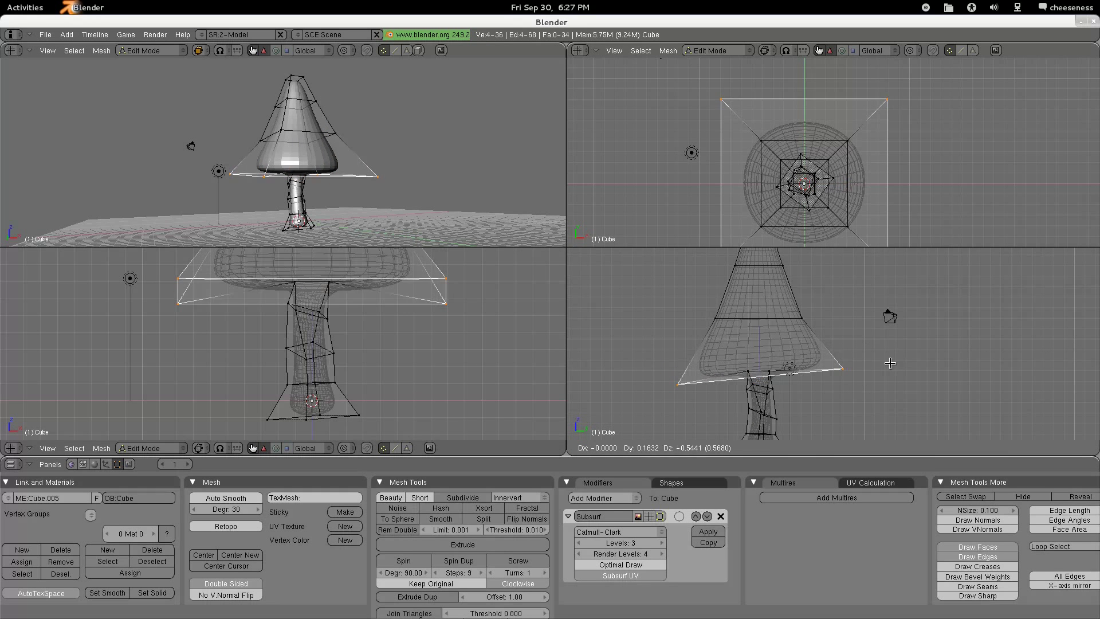
left_click(888, 369)
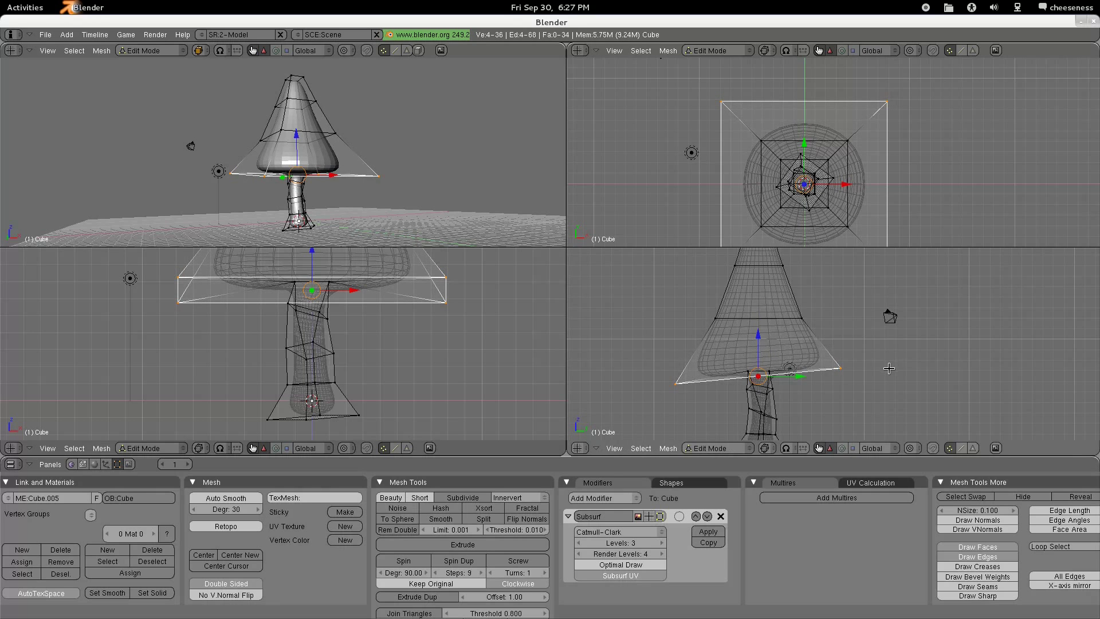
Twist the cap's bottom rim and the edge ring above it about the vertical axis in the top view.
middle_click_drag(738, 308, 689, 312)
key("r")
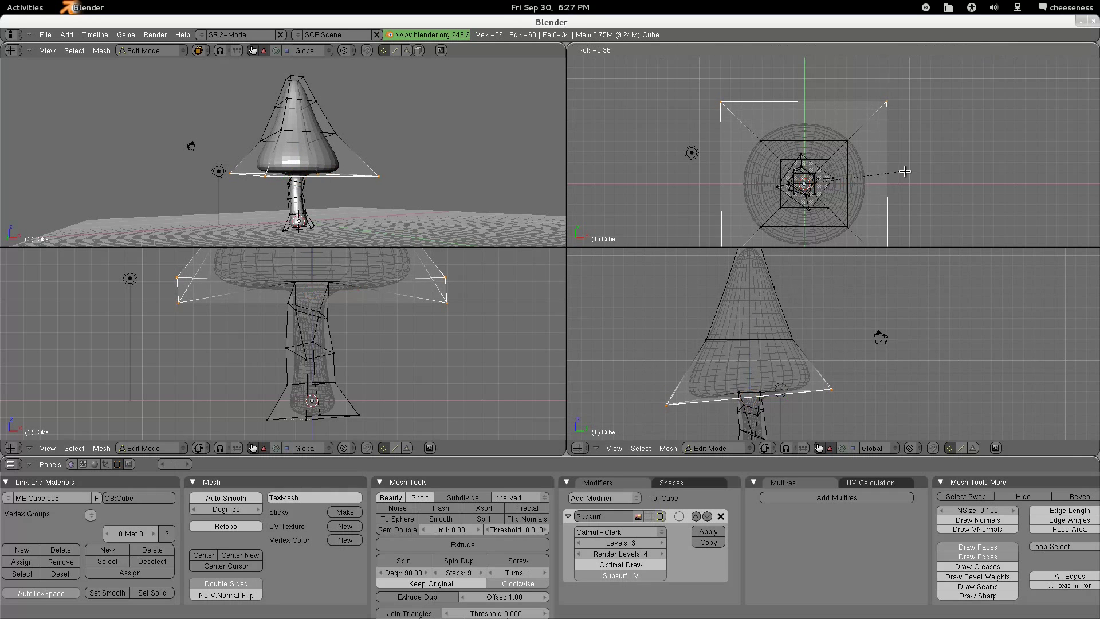
left_click(904, 158)
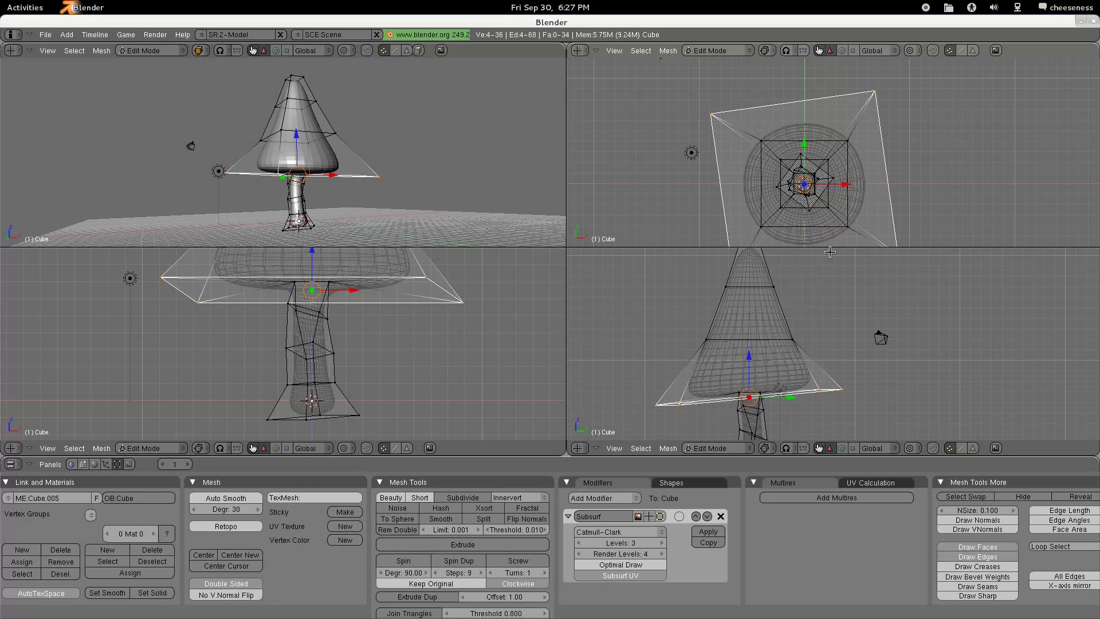
right_click(802, 360, "alt")
key("r")
left_click(889, 245)
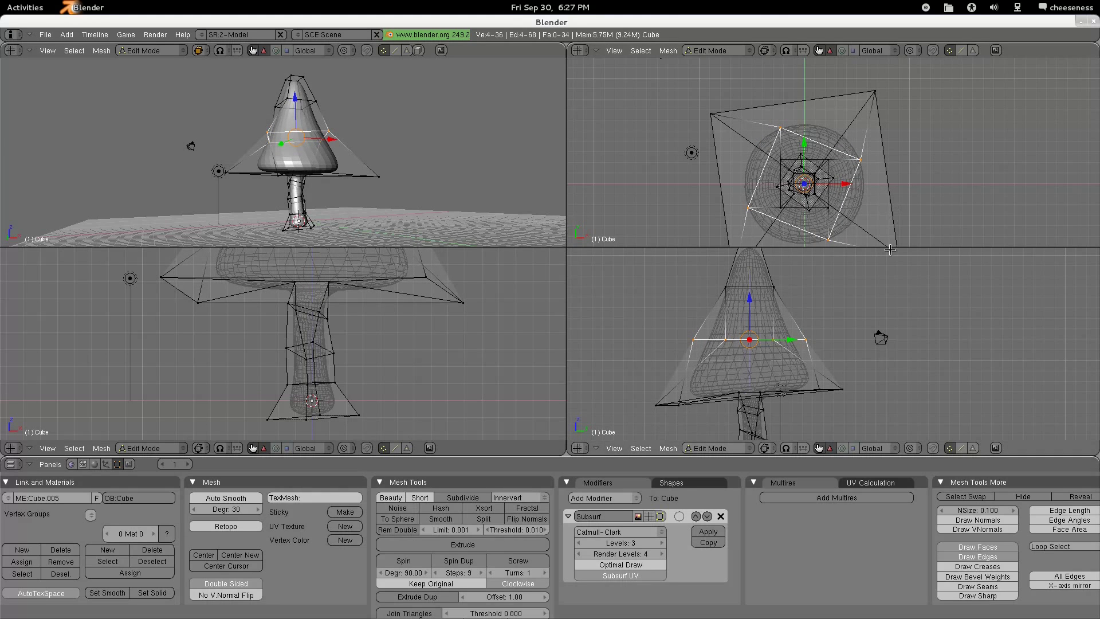
Slightly enlarge the selected middle edge ring of the cap in the top view and lower it in the side view.
key("s")
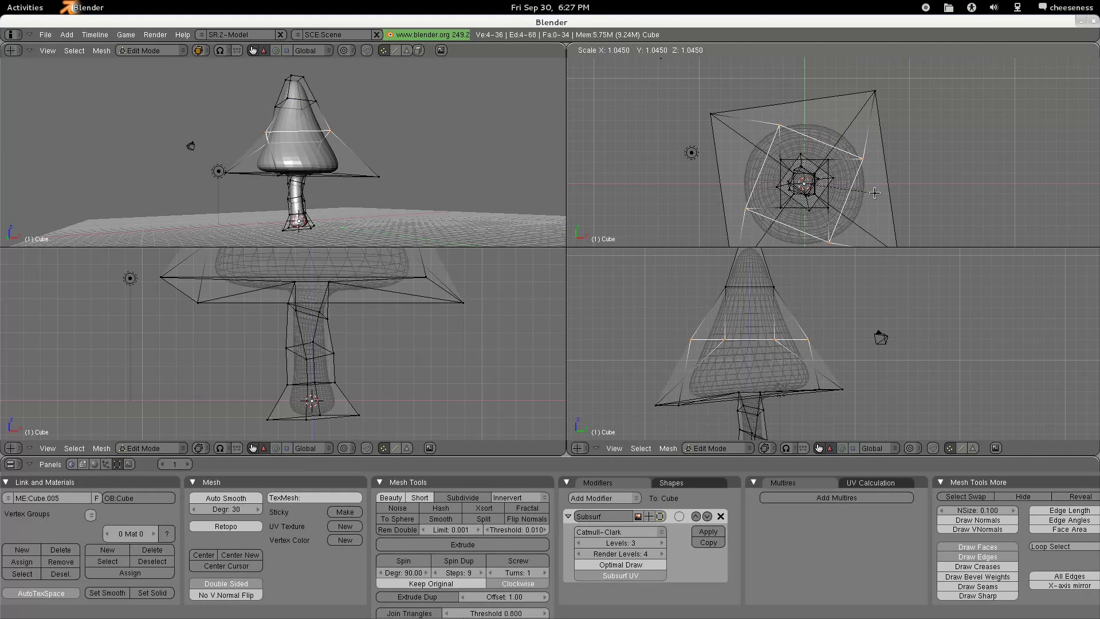
left_click(880, 197)
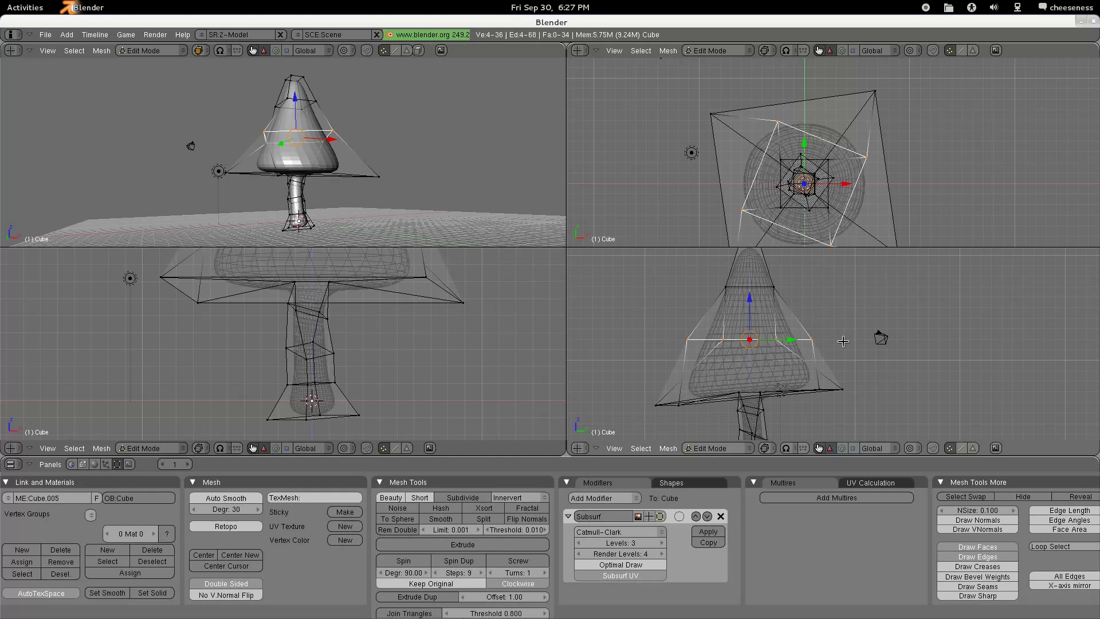
key("g")
left_click(841, 345)
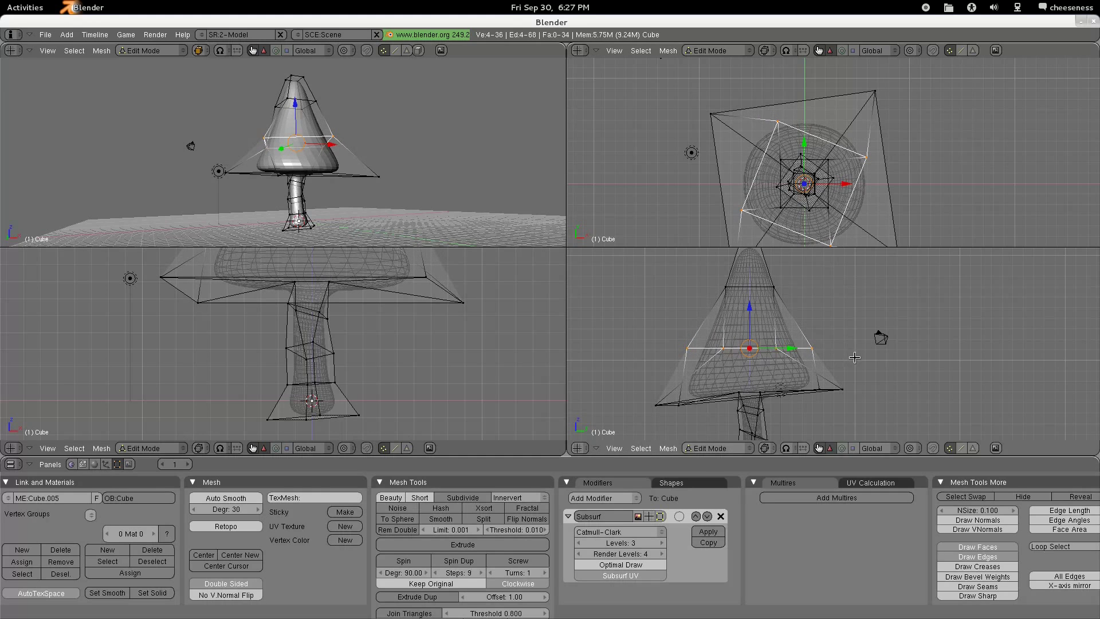
Tilt the cap's middle edge ring in the side view, reposition it slightly on the cap and clear the selection.
key("r")
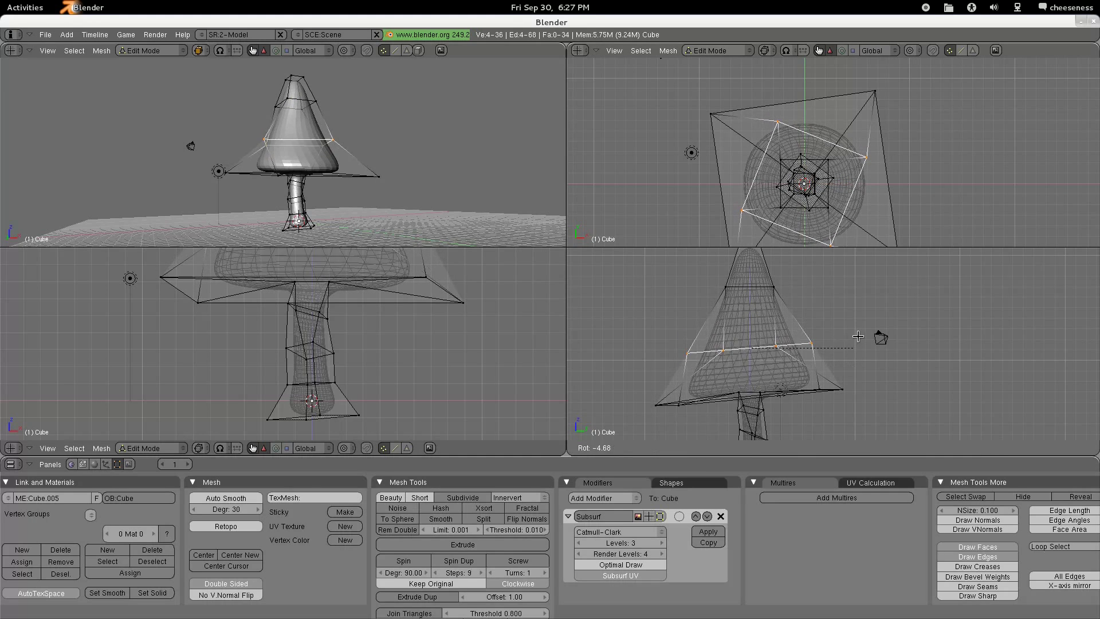
left_click(845, 373)
key("g")
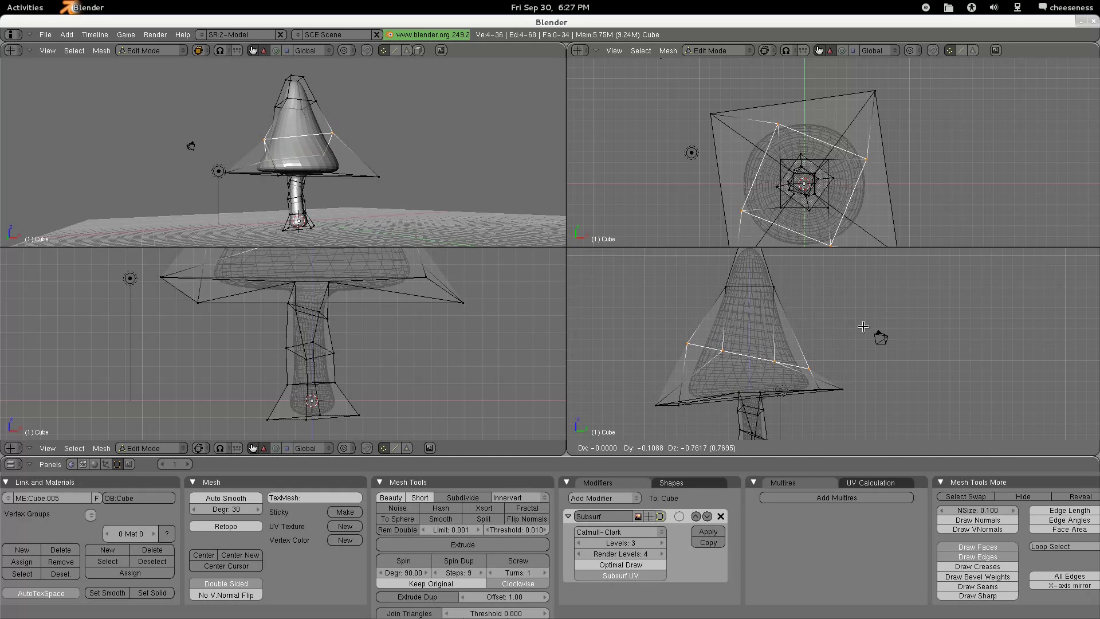
left_click(871, 331)
key("a")
Select the edge ring below the cap's tip, tilt it and lower it about 1.1 units in the side view.
middle_click_drag(871, 331, 763, 332)
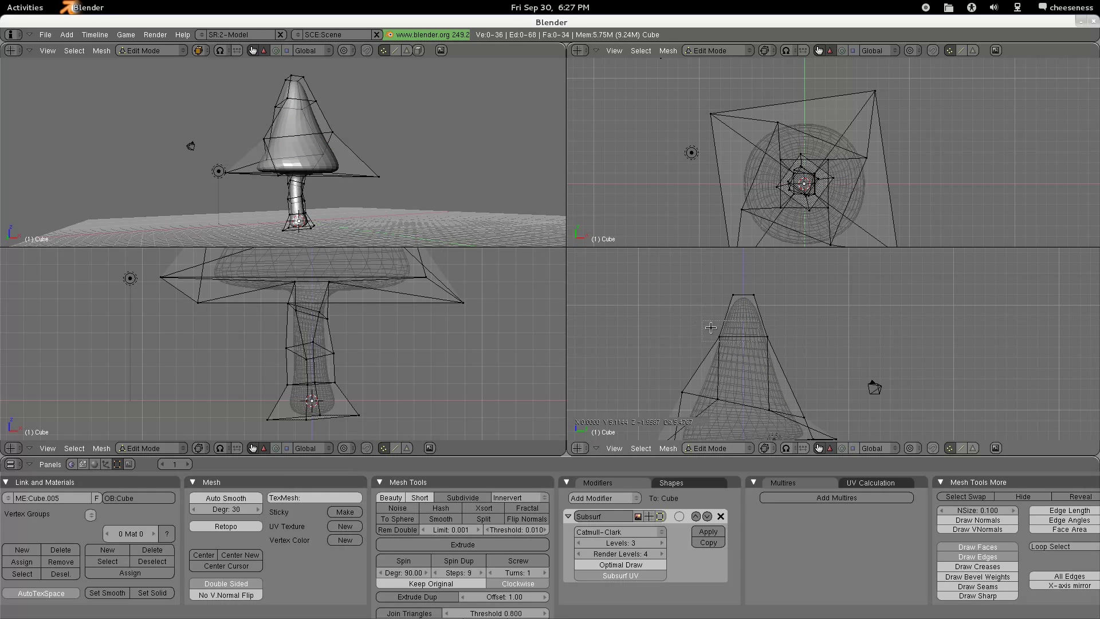
right_click(763, 331, "alt")
key("g")
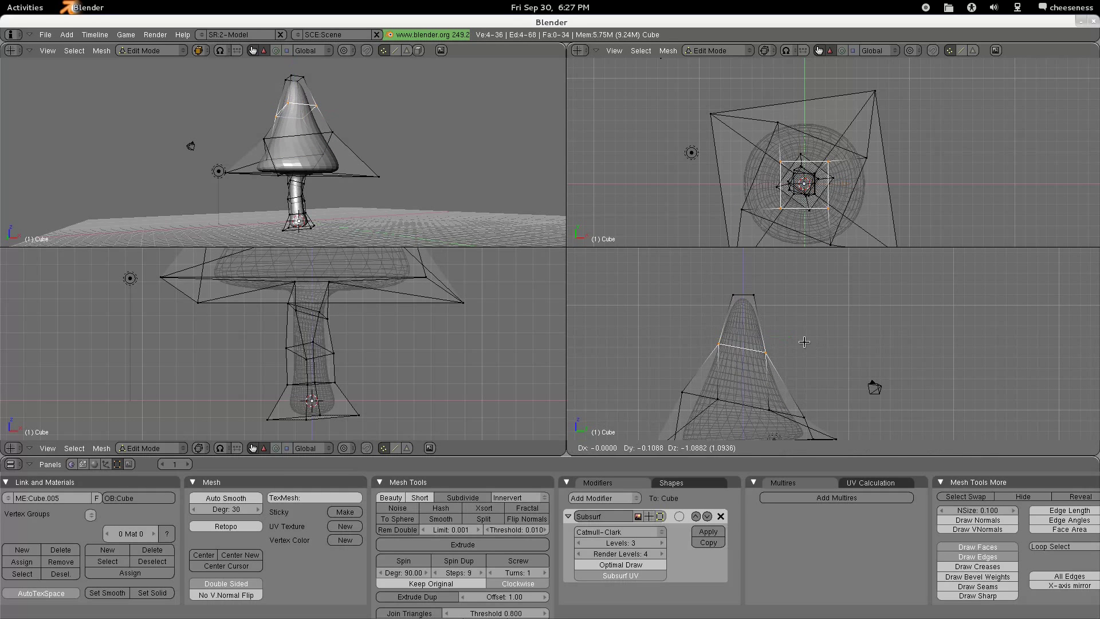
left_click(809, 361)
Lower the cap's upper edge ring further in the front view and tilt it sideways there.
scroll(390, 297, "down", 2)
middle_click_drag(390, 297, 403, 377, "shift")
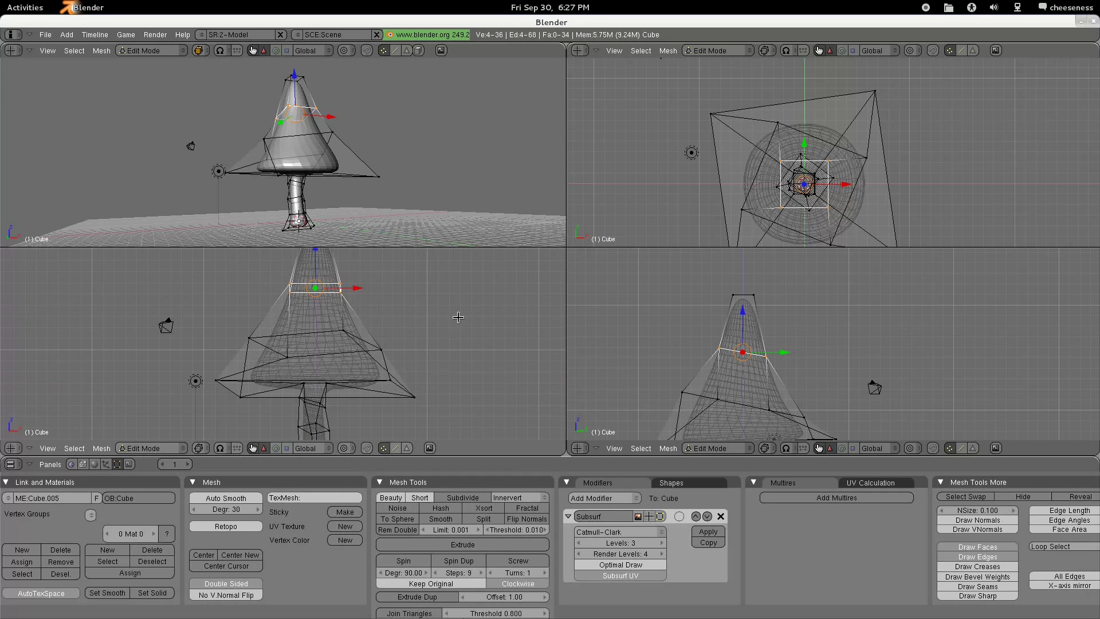
key("g")
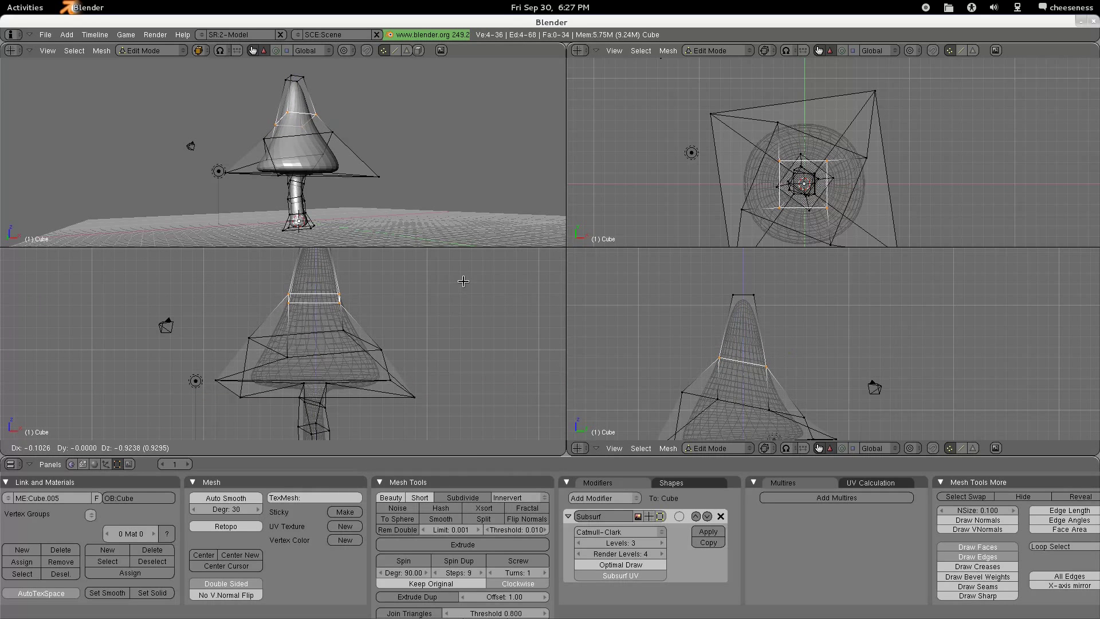
left_click(465, 277)
key("r")
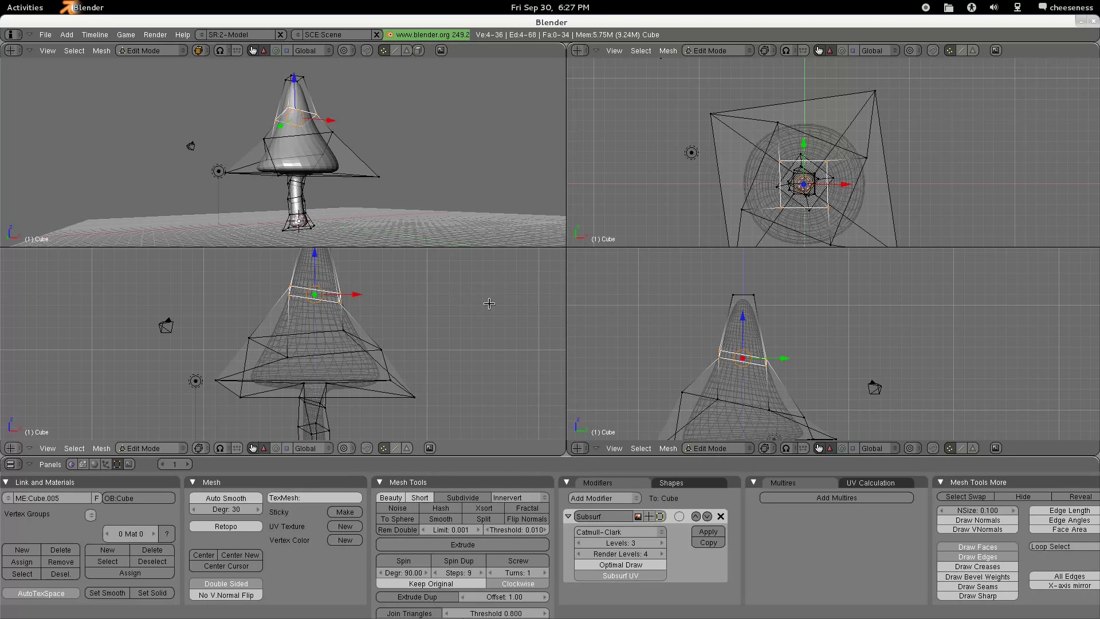
left_click(903, 166)
Scale the cap's upper edge ring up by about 1.4 in the top view and deselect everything.
key("s")
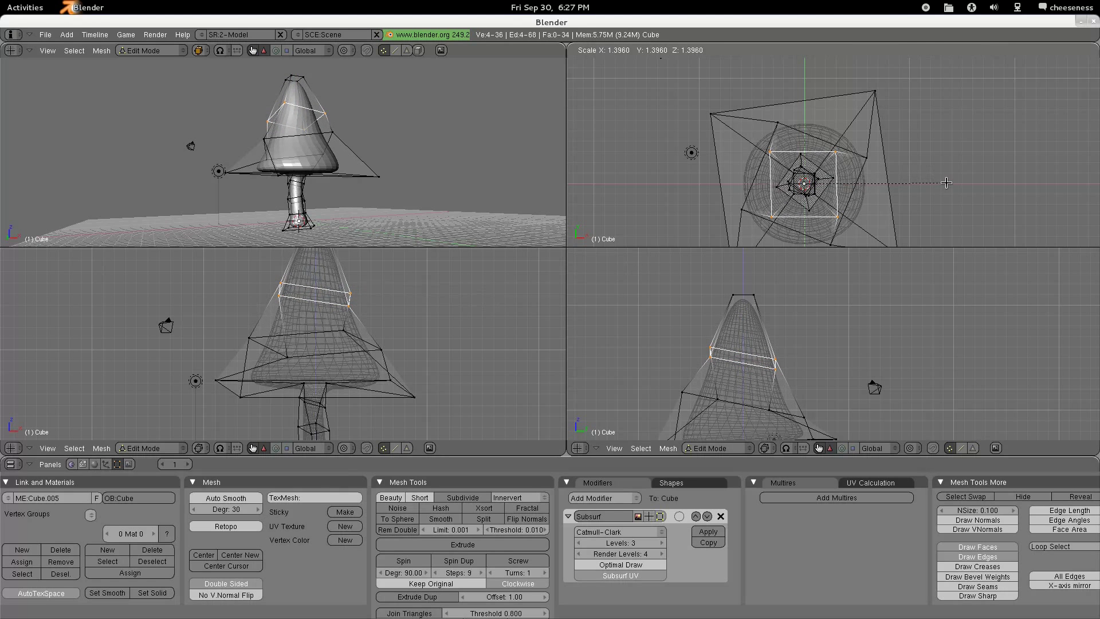
left_click(928, 189)
scroll(414, 318, "up", 2)
key("a")
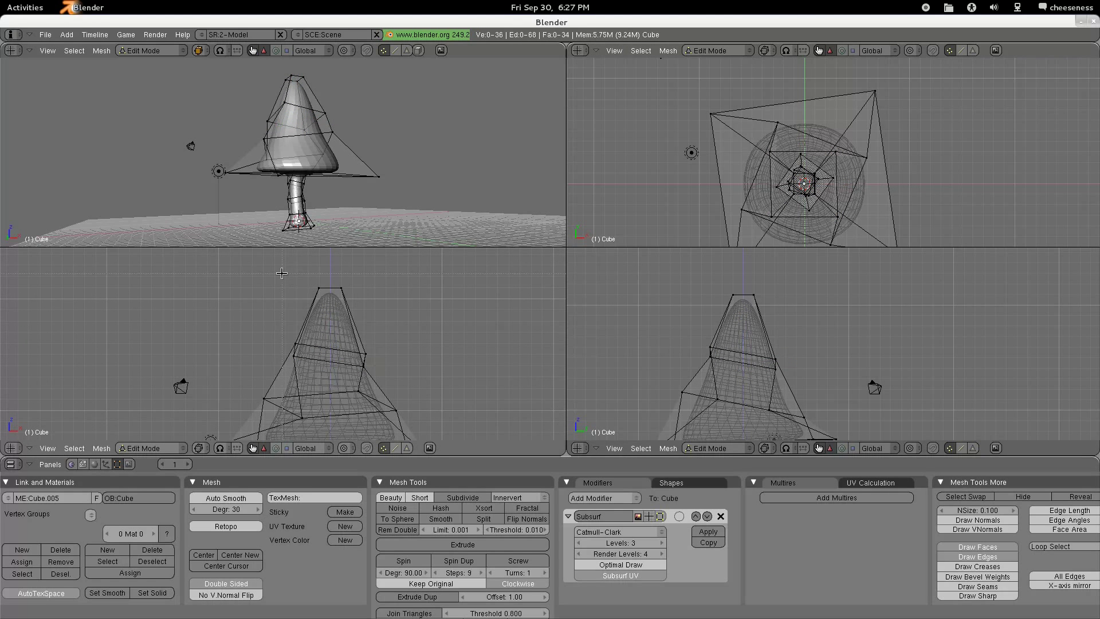
Box-select the vertices of the cap's top face and lower them about 1.8 units in the front view.
key("b")
left_click_drag(281, 273, 373, 304)
key("g")
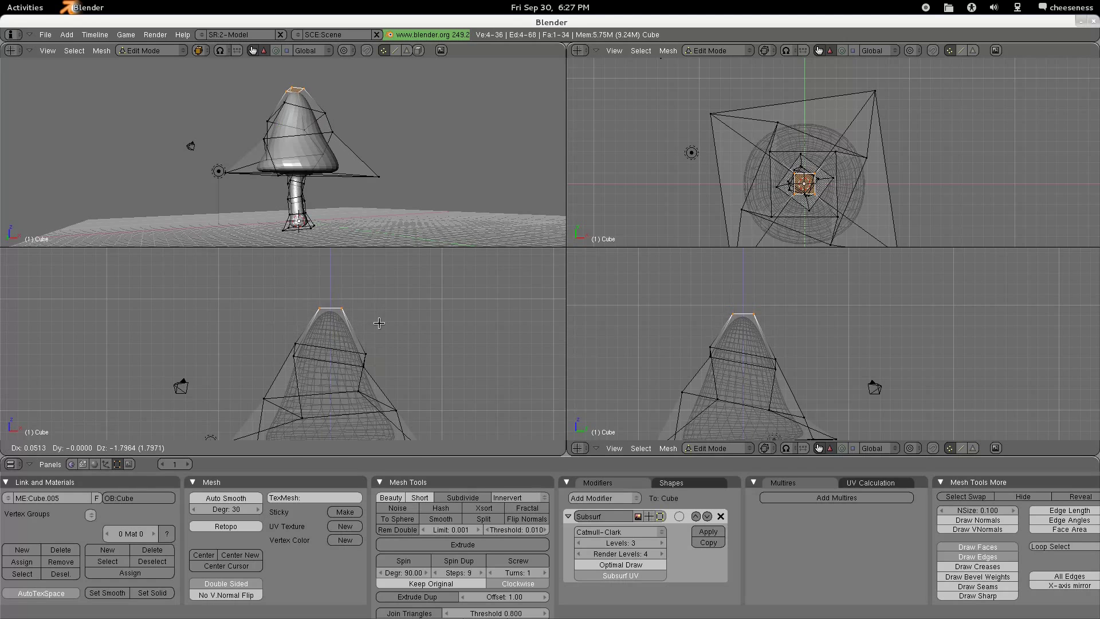
left_click(379, 322)
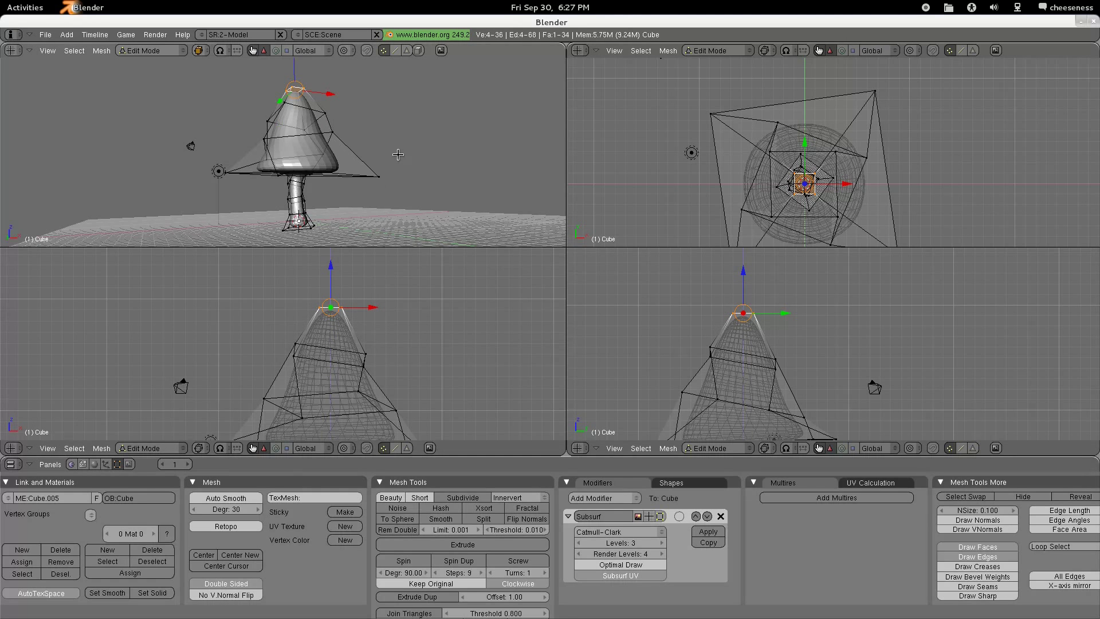
Return to Object Mode and inspect the smoothed tree from the opposite side in the perspective view.
middle_click_drag(398, 155, 149, 163)
key("Tab")
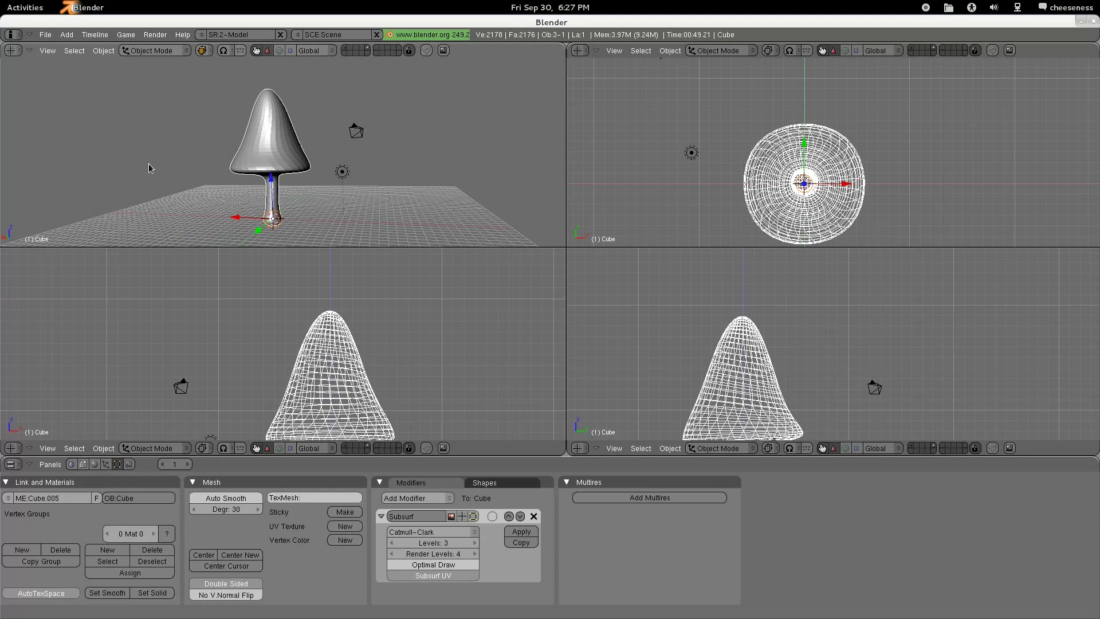
middle_click_drag(322, 160, 318, 159)
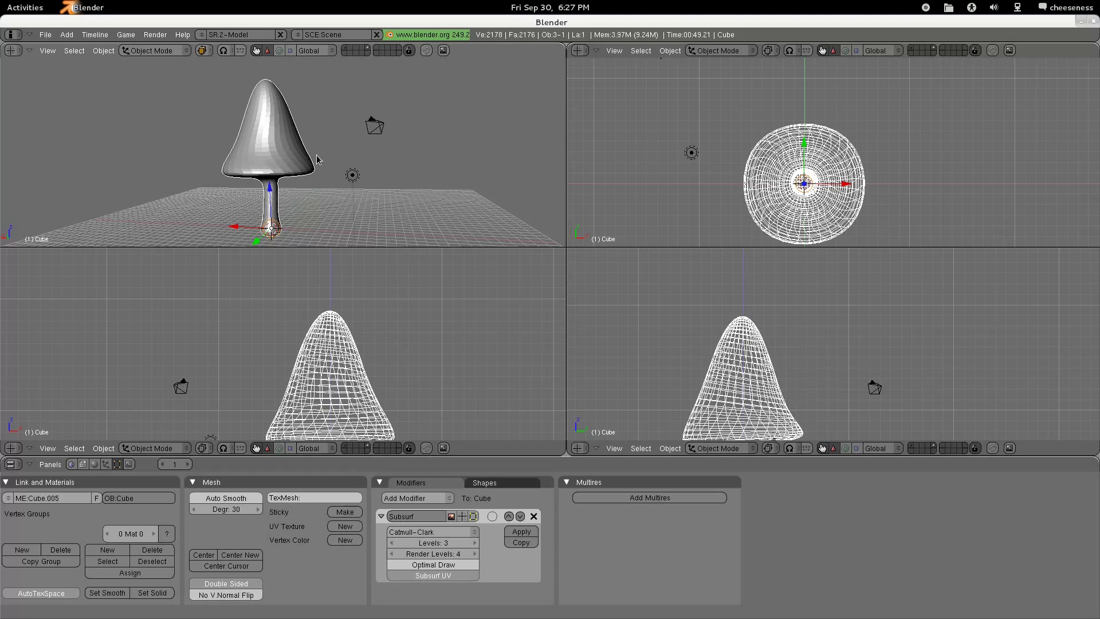
Select the camera, look through it in the perspective view and move it farther from the tree in the top view.
right_click(372, 133)
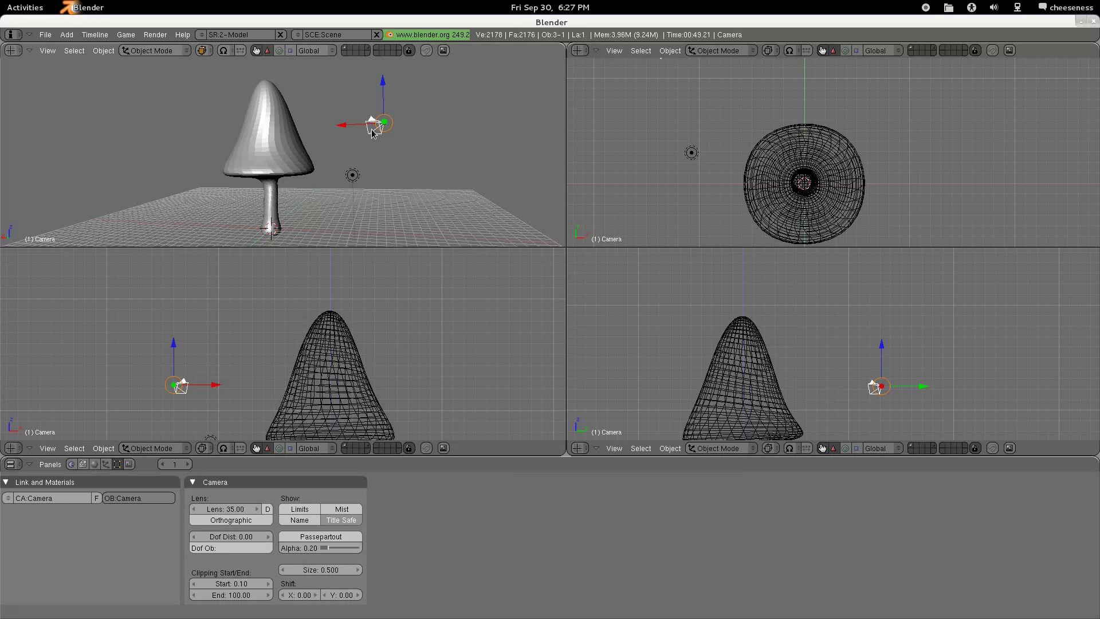
scroll(801, 137, "down", 3)
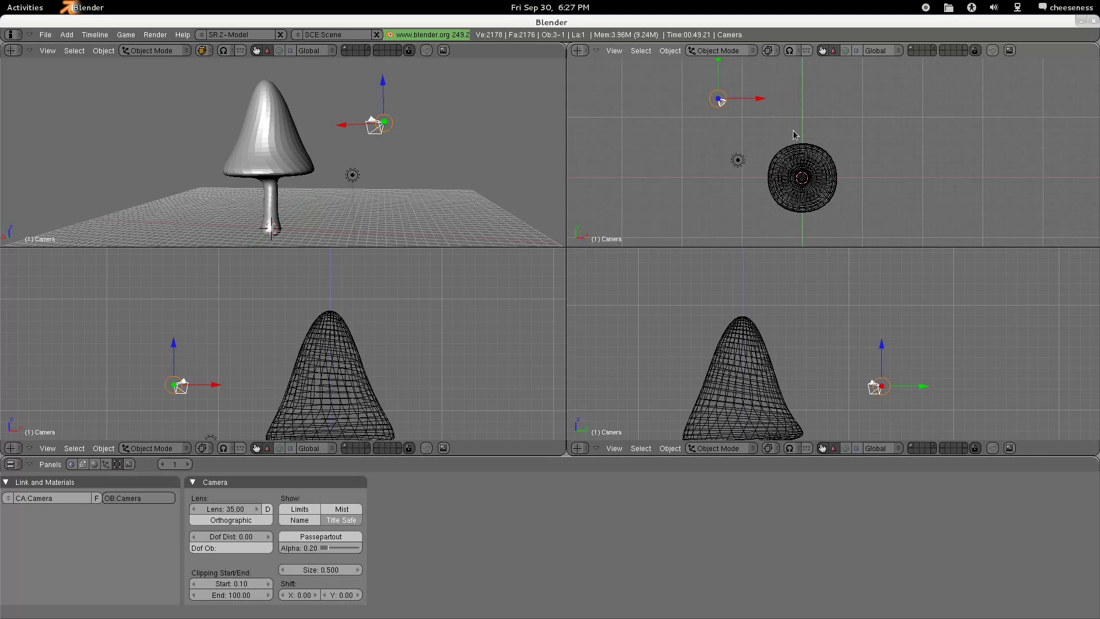
middle_click_drag(794, 135, 789, 139, "shift")
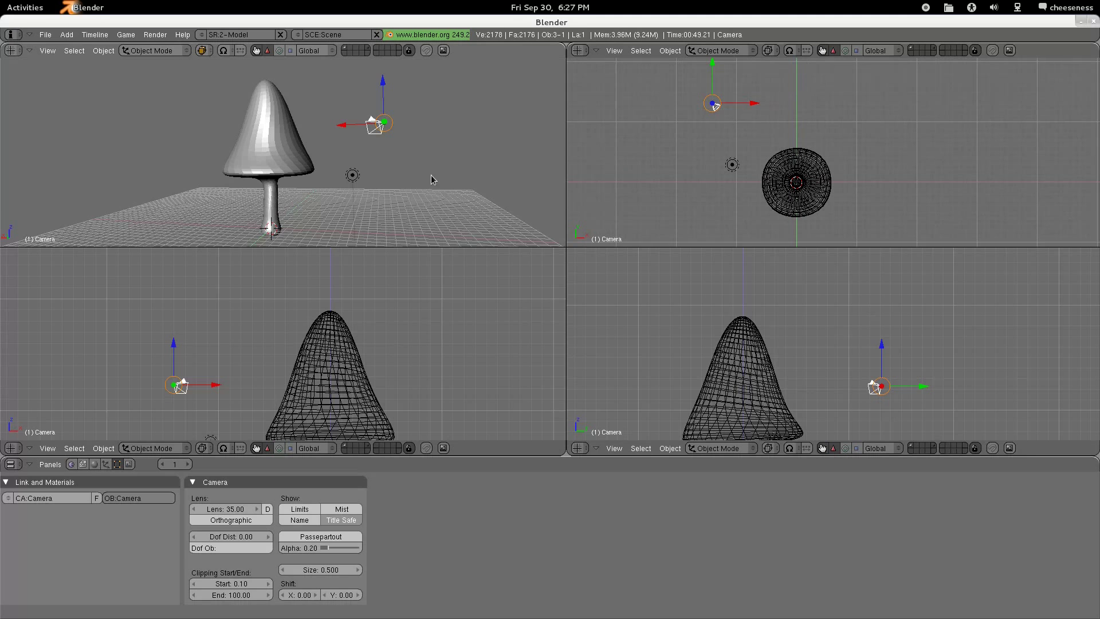
key("KP_0")
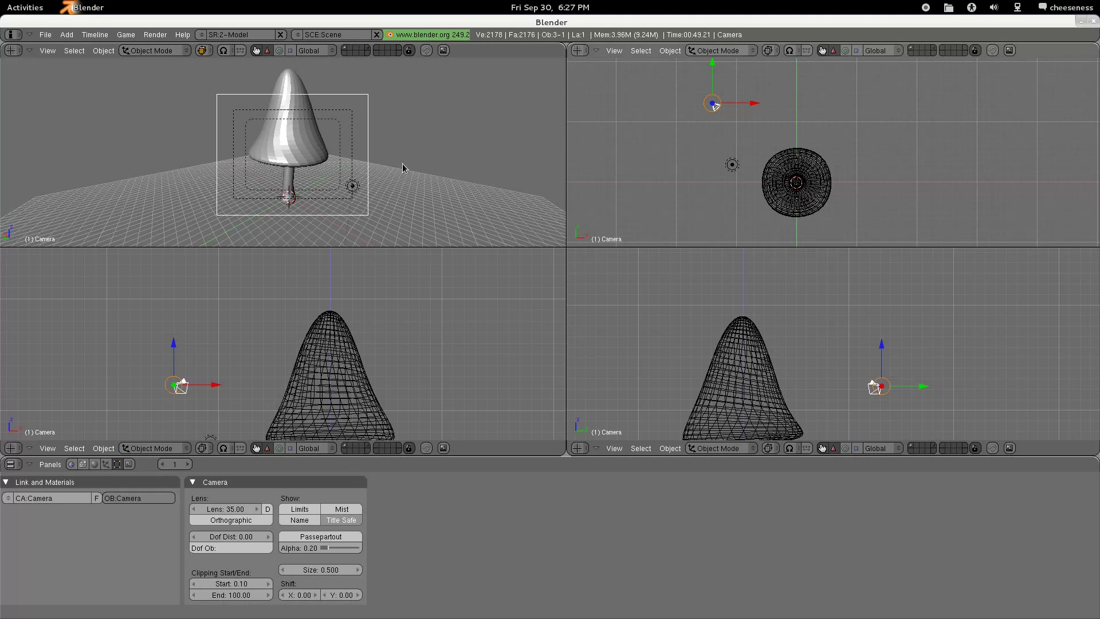
key("g")
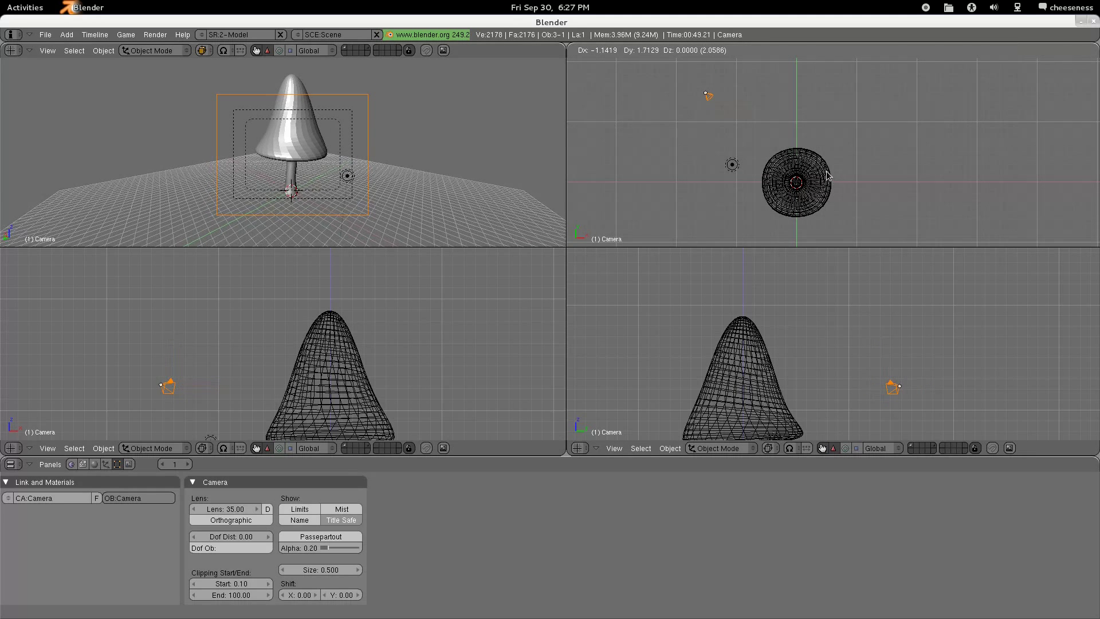
left_click(816, 170)
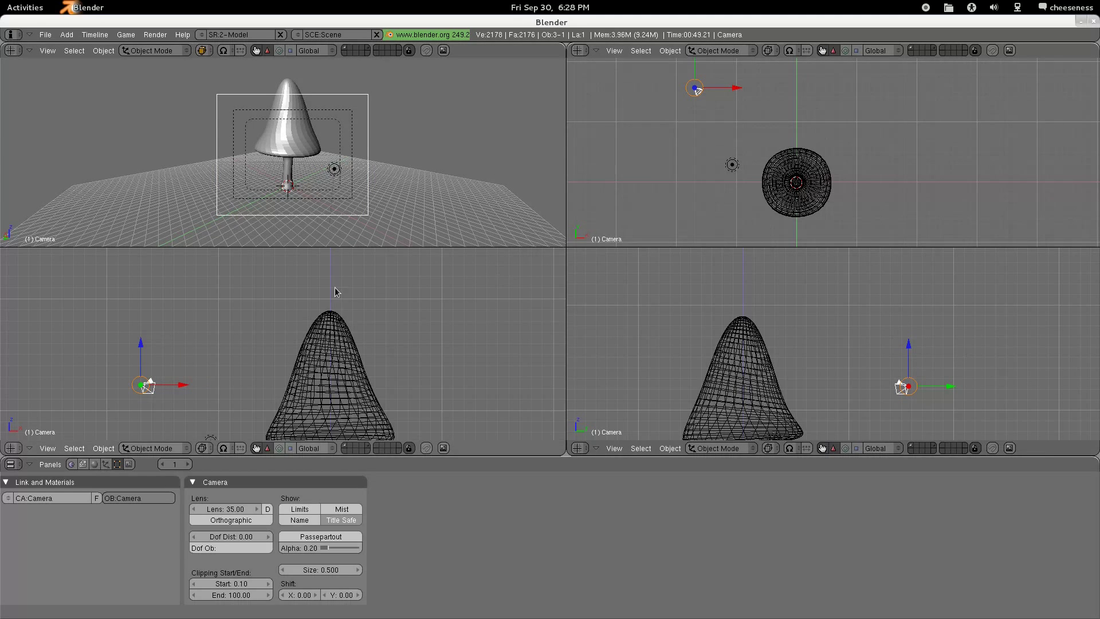
Rotate the camera about its local X axis until the whole tree fits inside the camera frame.
key("r")
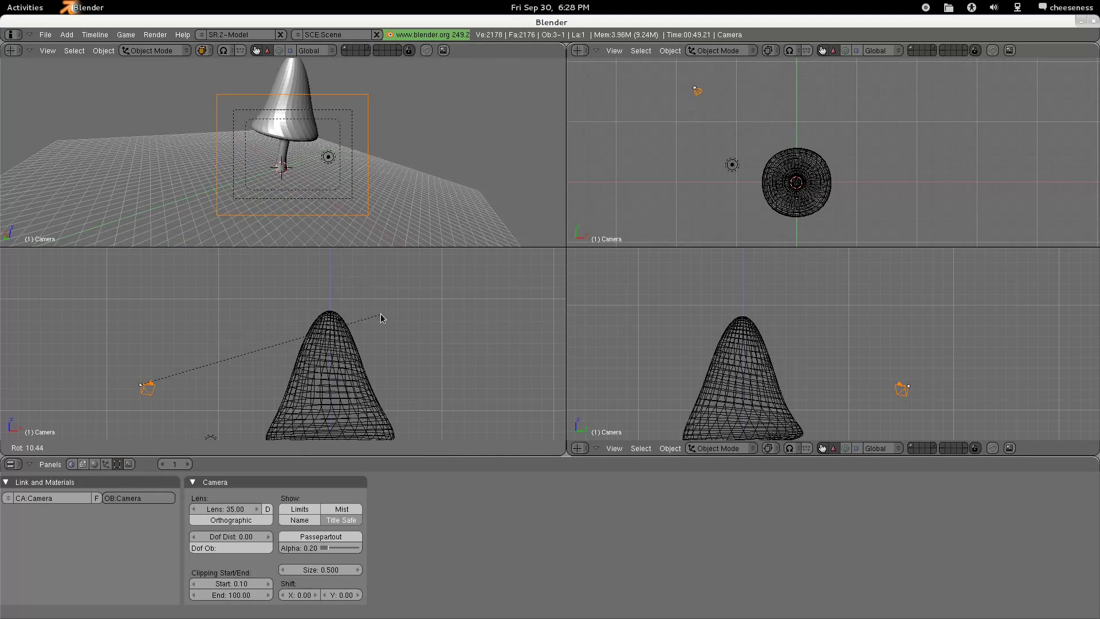
key("x")
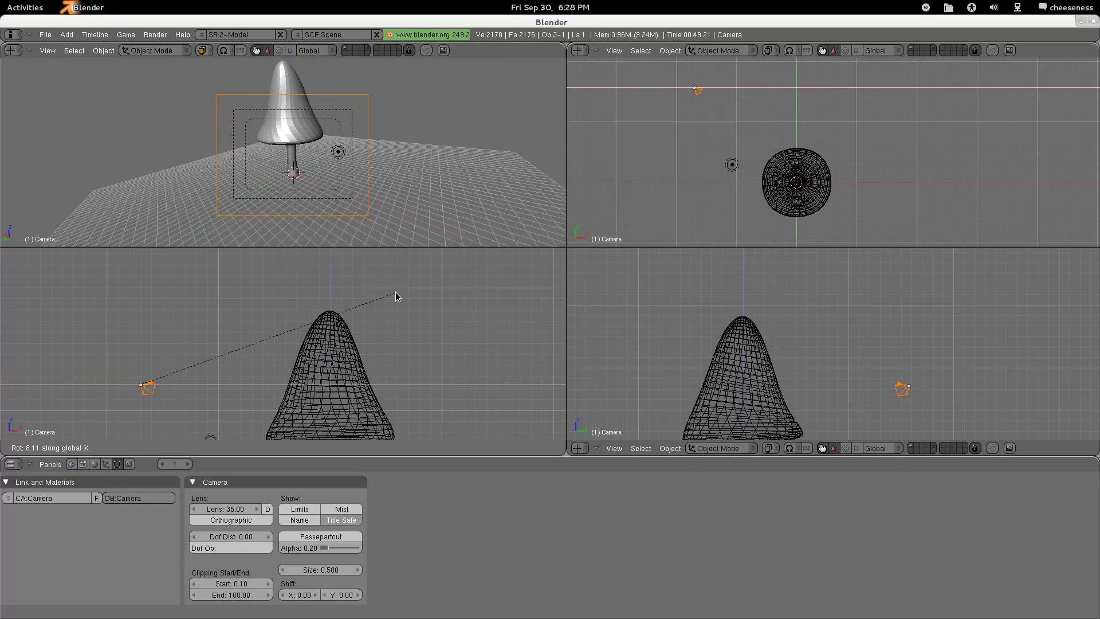
key("x")
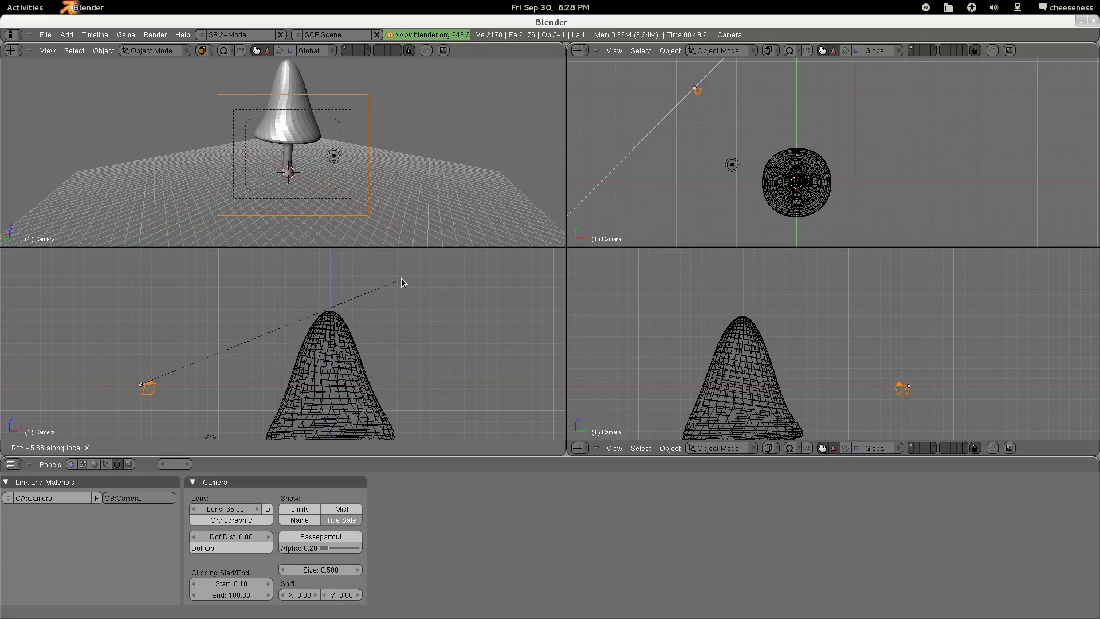
left_click(385, 232)
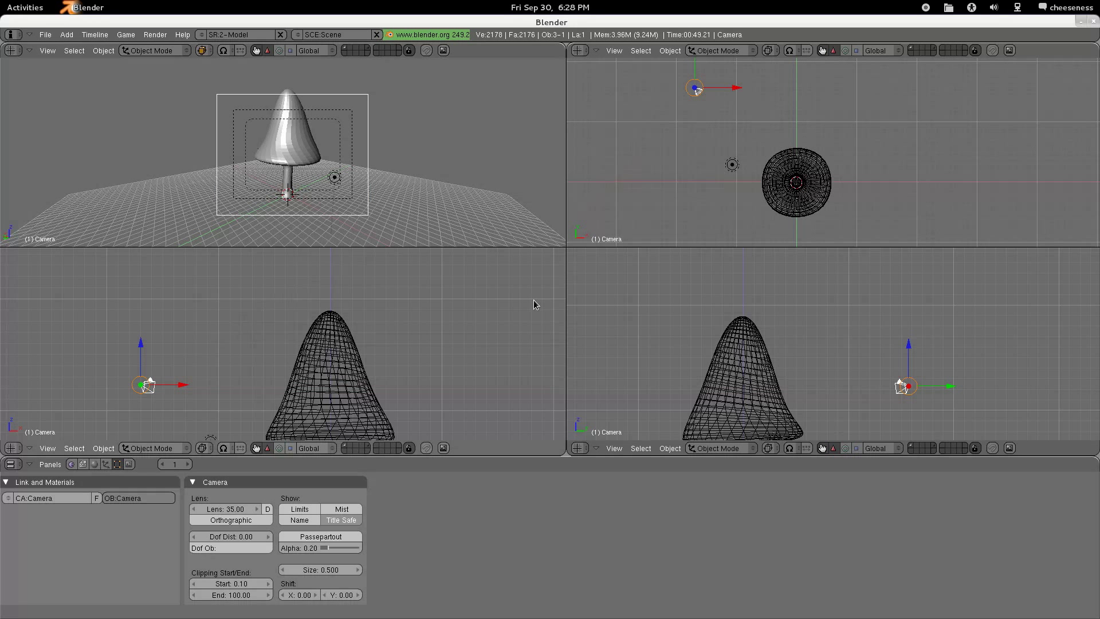
Add a plane mesh at the tree's base and scale it up as ground wider than the cap.
key("KP_3")
key("space")
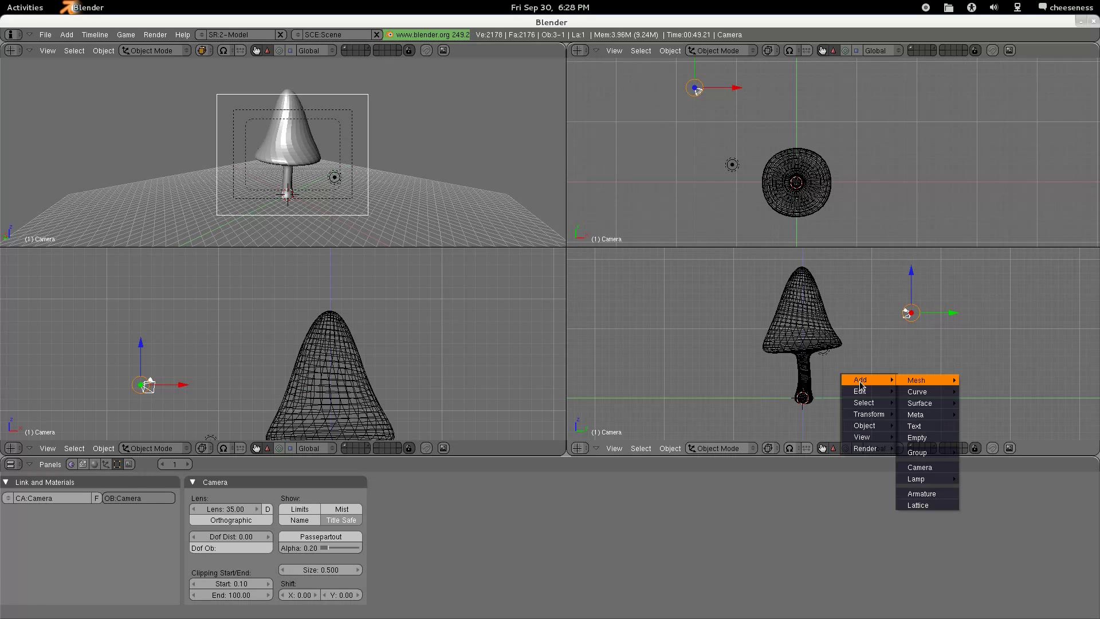
mouse_move(916, 379)
left_click(974, 378)
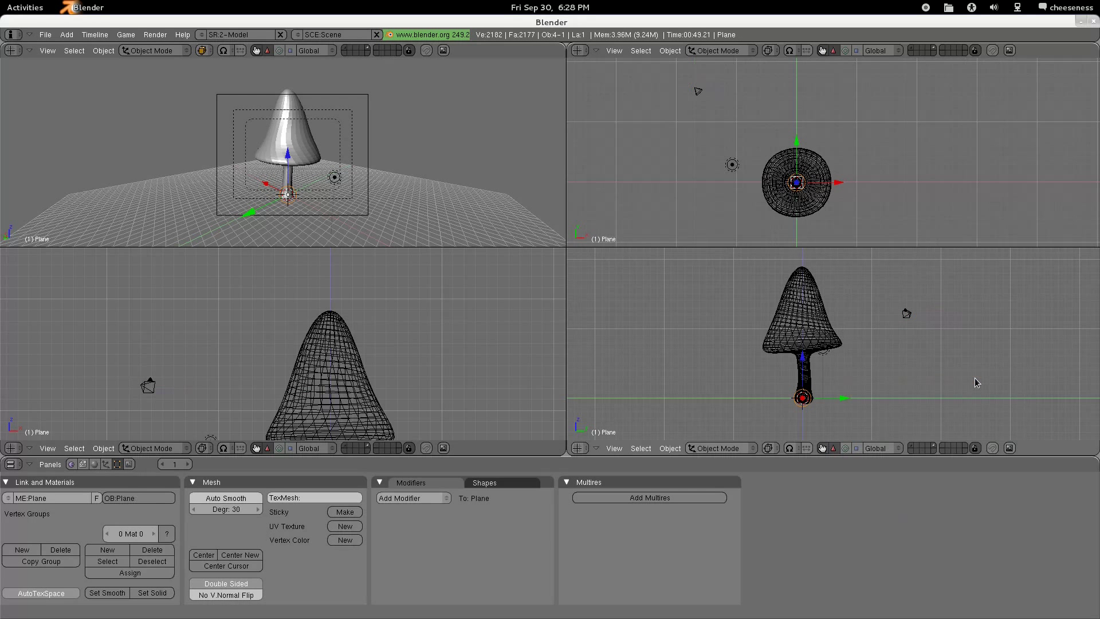
key("s")
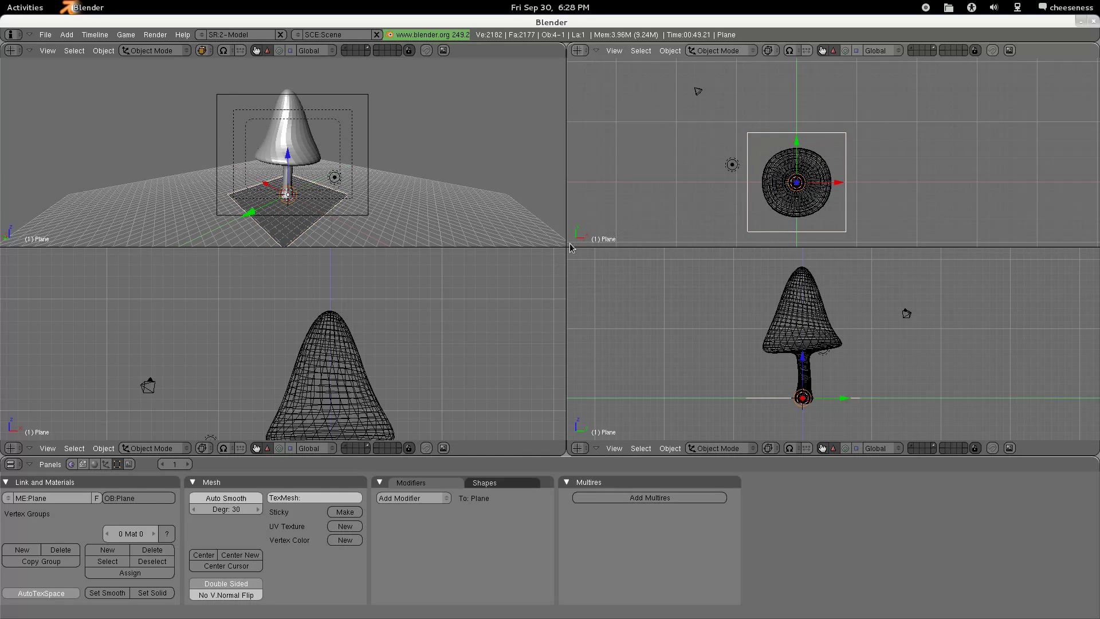
scroll(255, 213, "up", 2)
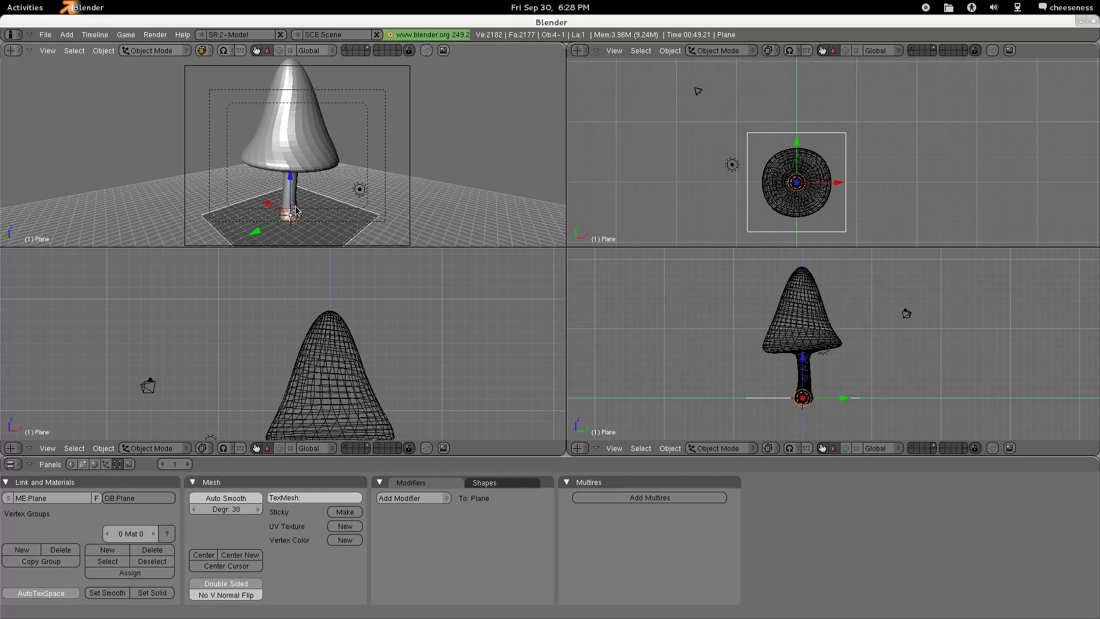
scroll(297, 207, "down", 1)
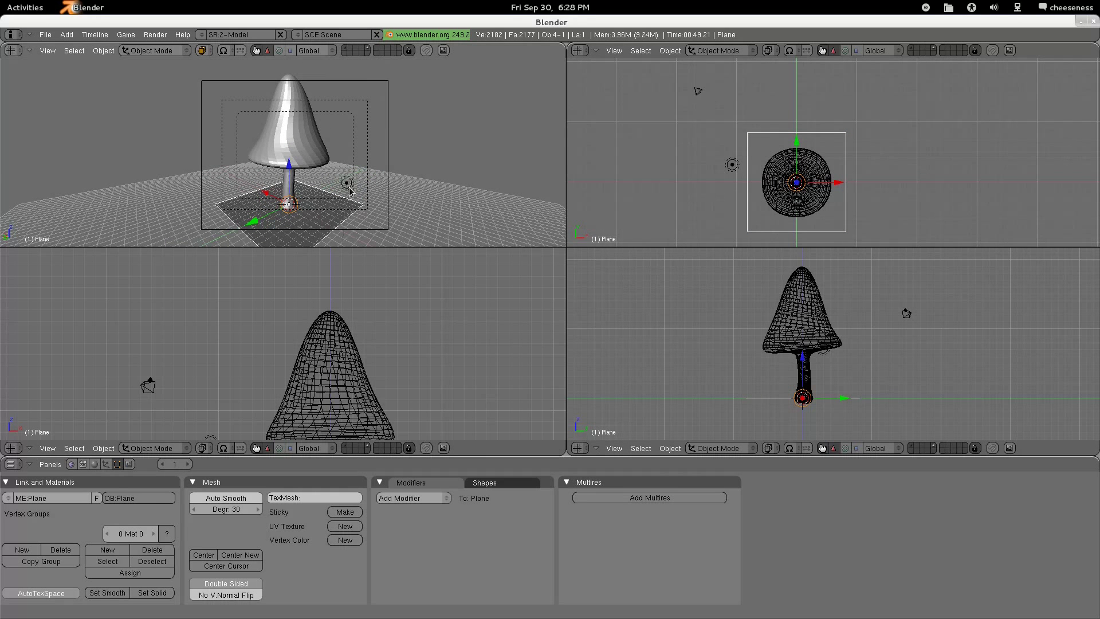
Deselect the plane and add a UV sphere with 32 segments, 32 rings and radius 1.00.
key("a")
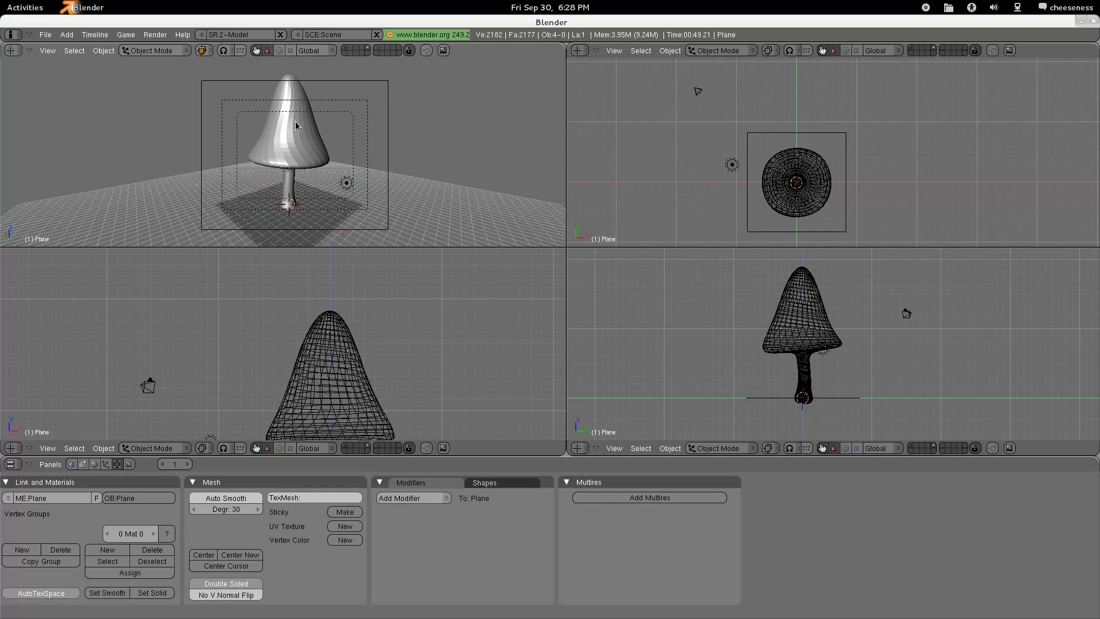
key("space")
mouse_move(945, 347)
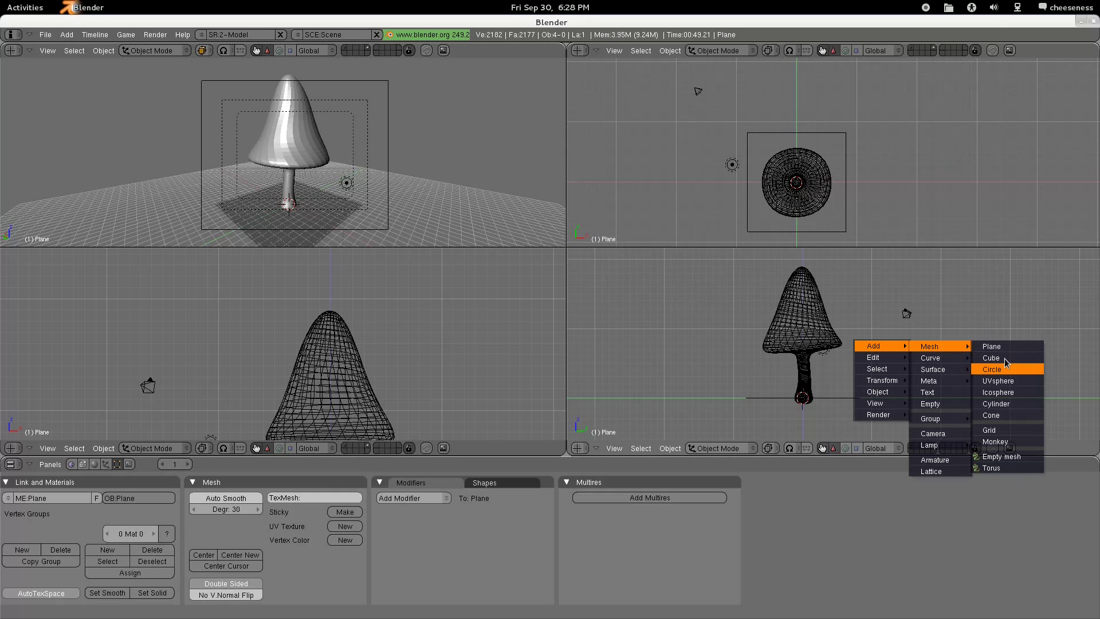
left_click(1001, 381)
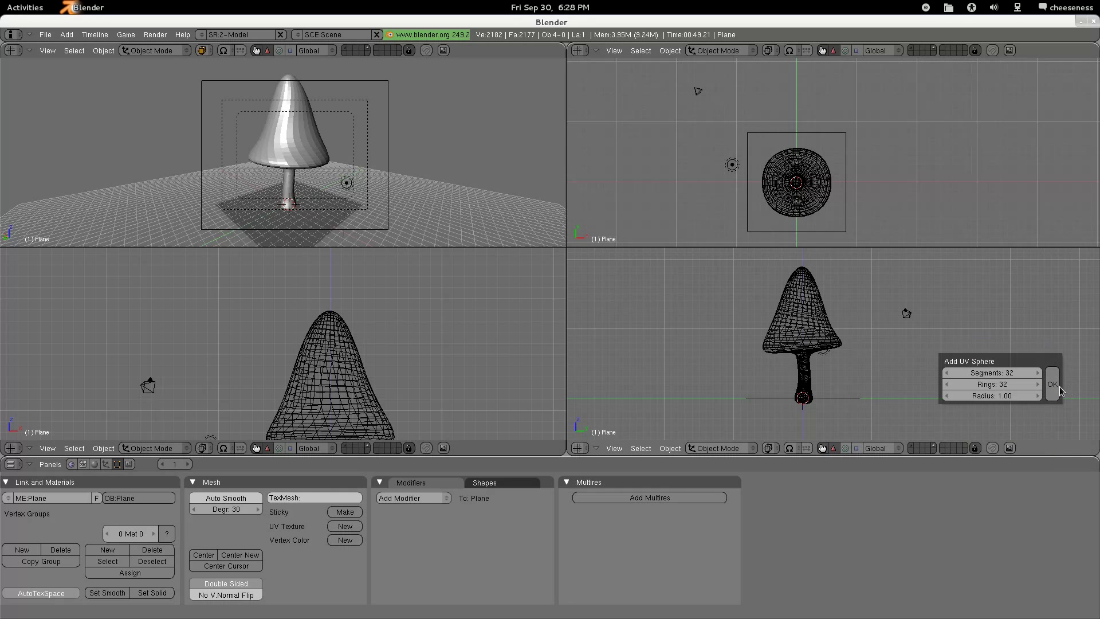
left_click(1053, 387)
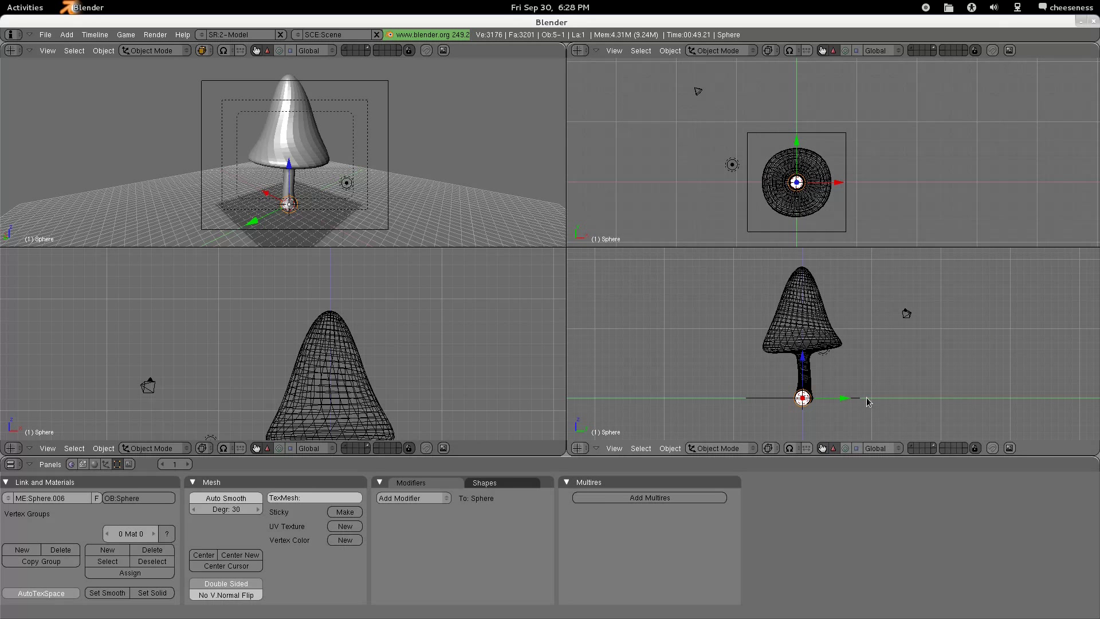
Move the sphere from the tree's base up to the cap's side, scale it up and reposition it partly embedded in the surface.
key("g")
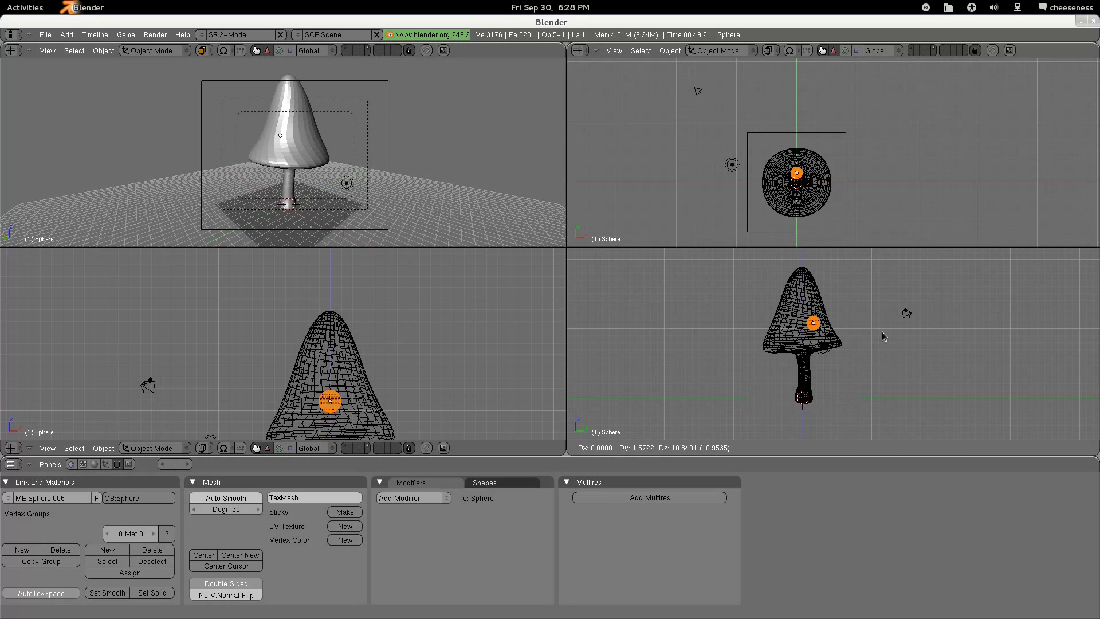
left_click(889, 328)
key("s")
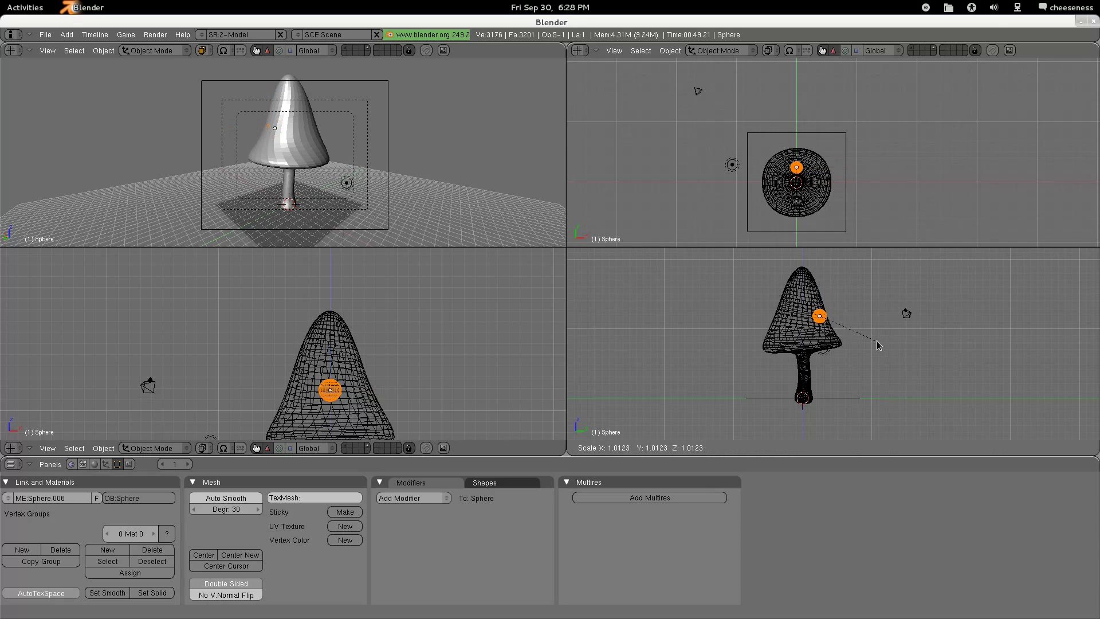
left_click(906, 362)
key("g")
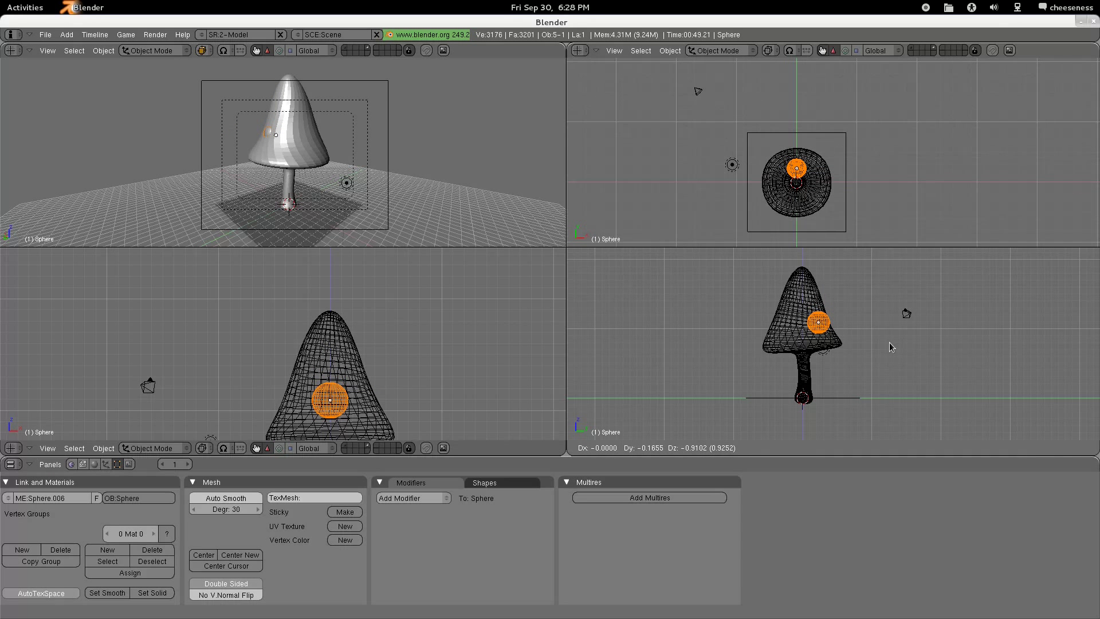
left_click(889, 342)
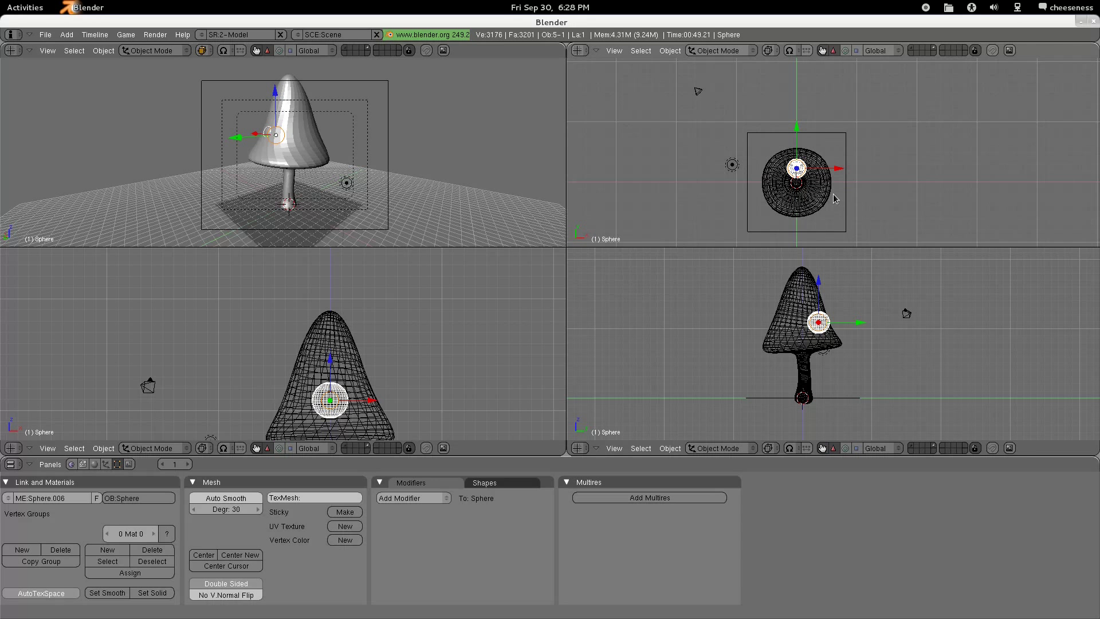
Duplicate the sphere twice, placing one copy on another side of the cap and the second higher up near the tip.
key("shift+d")
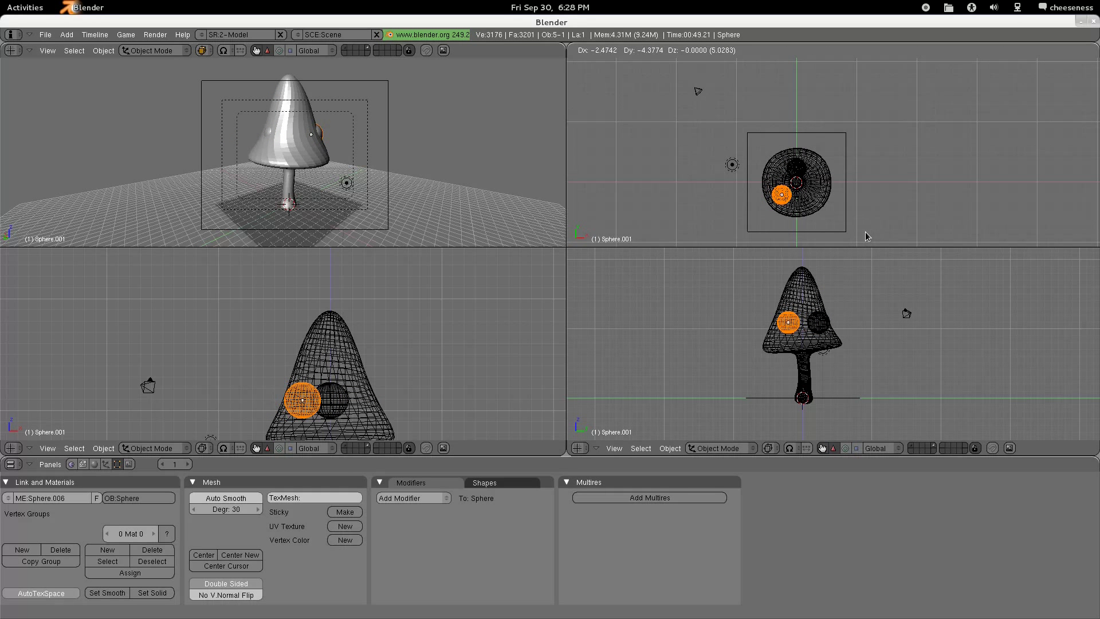
left_click(866, 232)
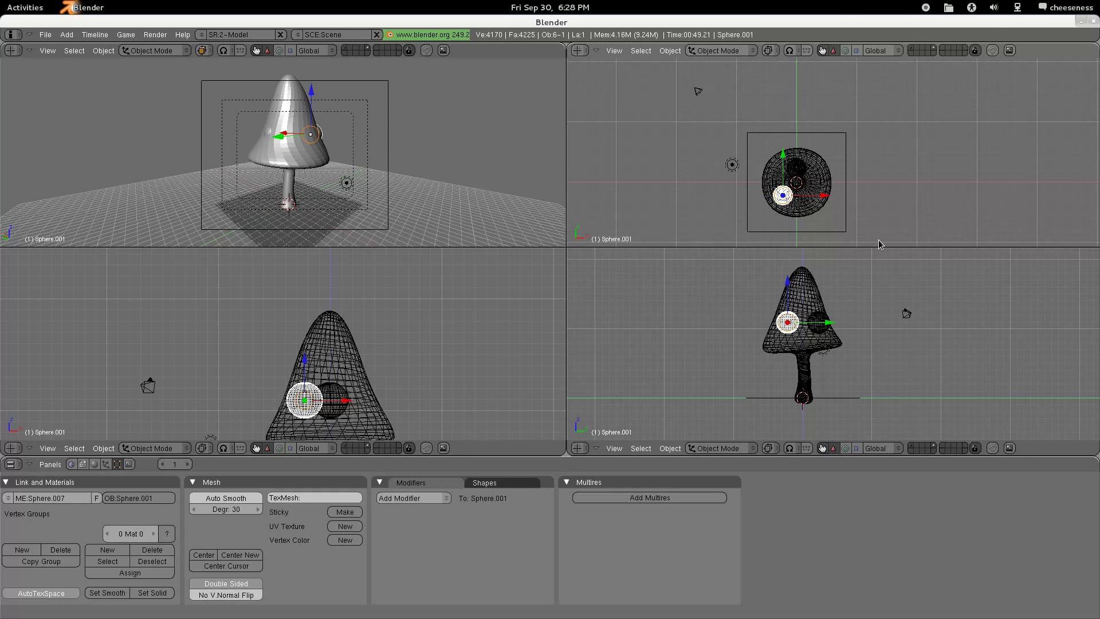
key("shift+d")
left_click(882, 231)
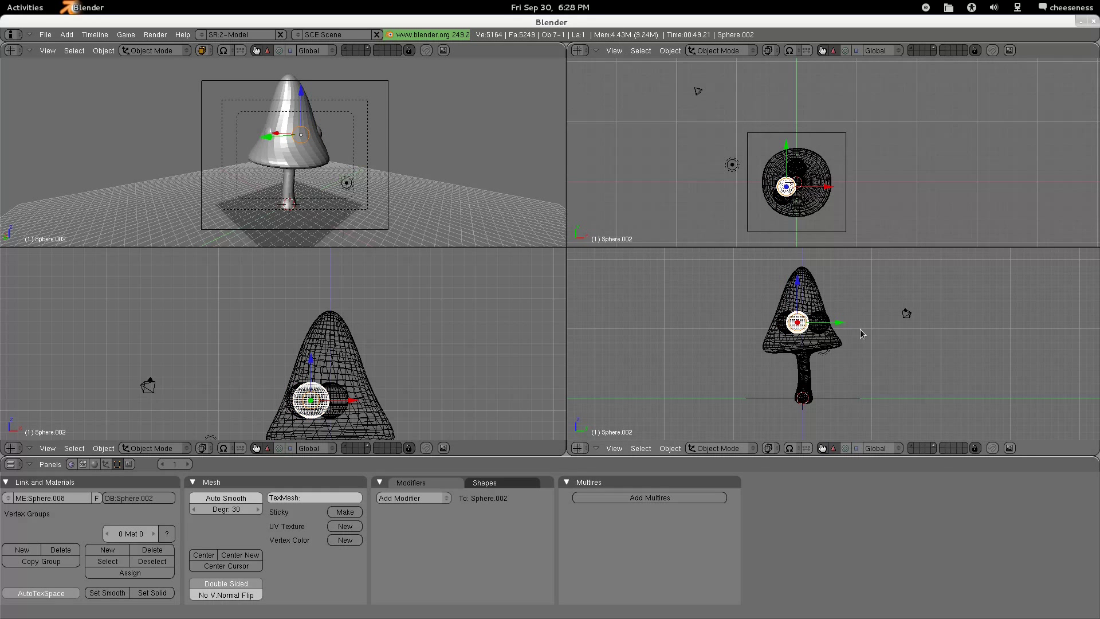
key("g")
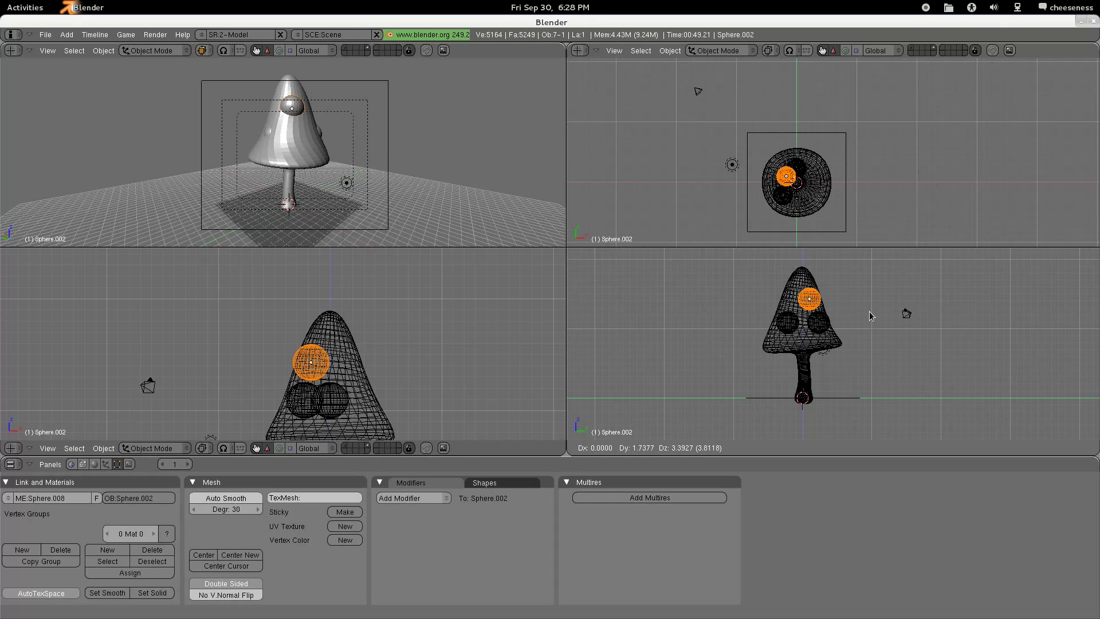
left_click(869, 311)
key("g")
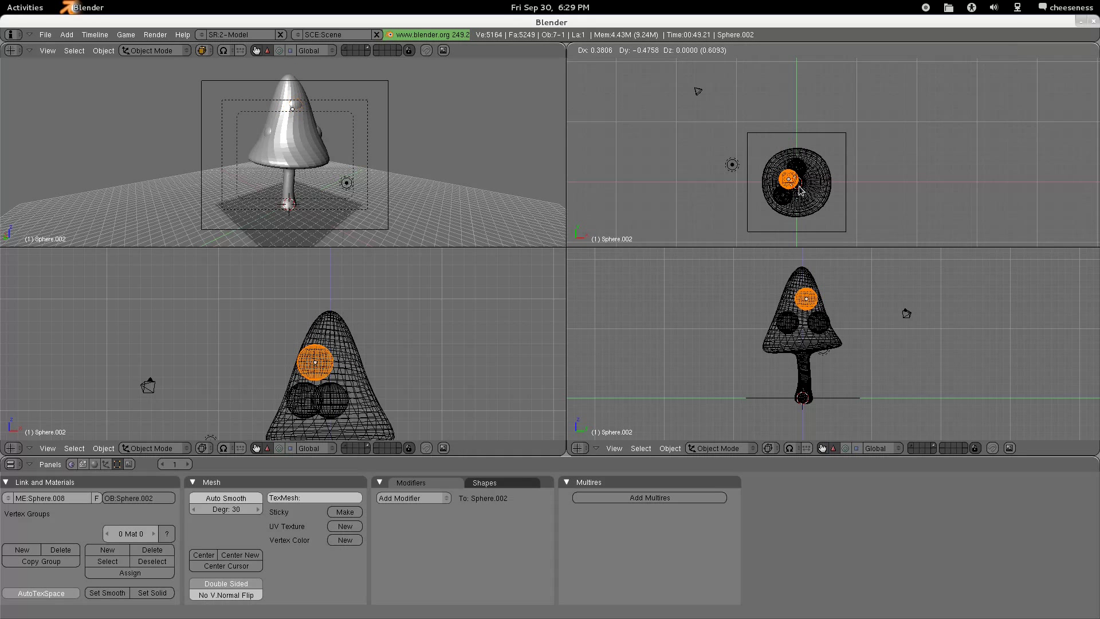
left_click(800, 189)
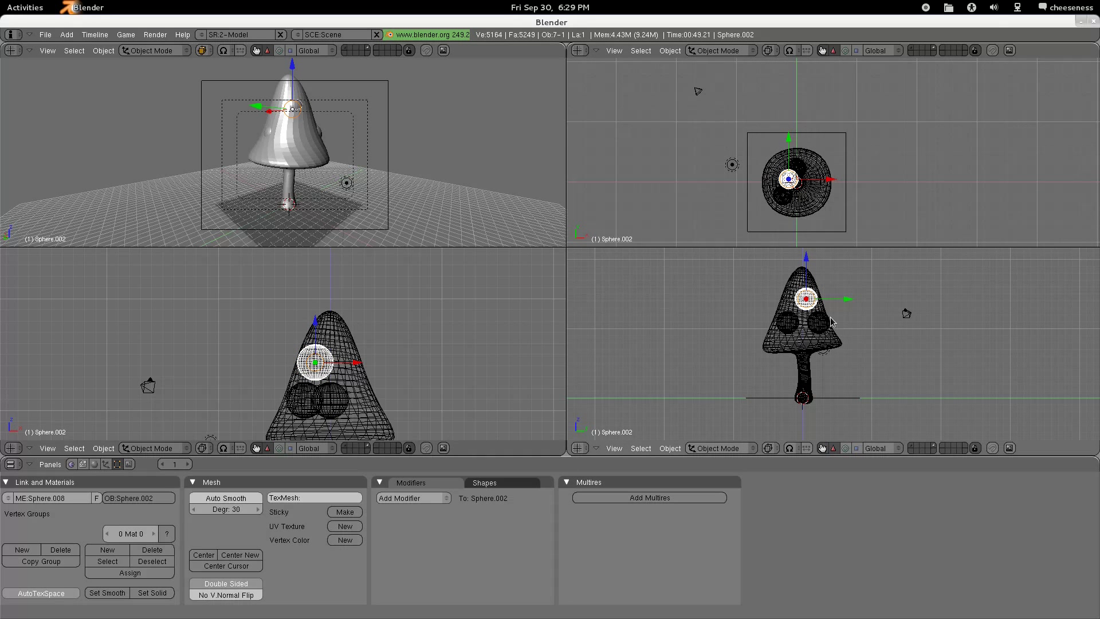
Duplicate the upper sphere and move the copy down and outward to the cap's lower rim.
key("shift+d")
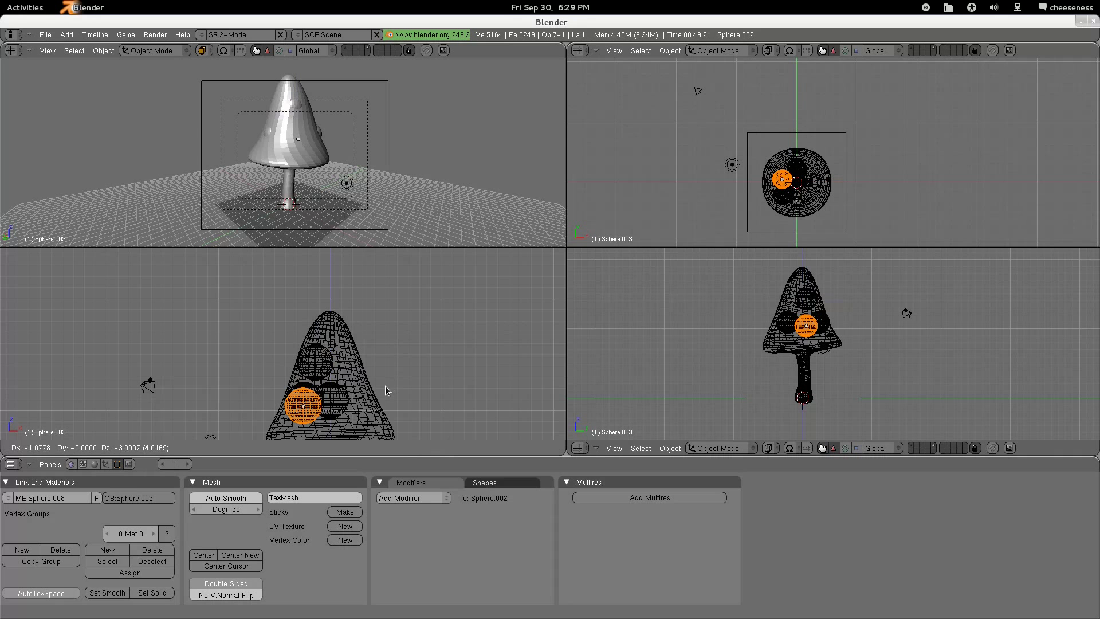
left_click(379, 413)
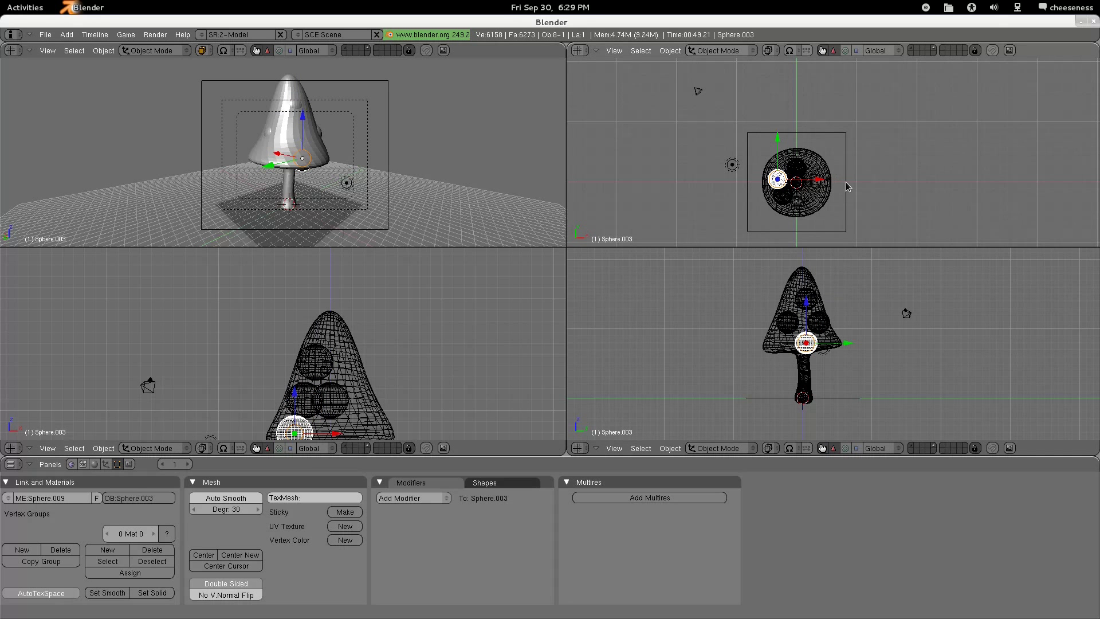
key("g")
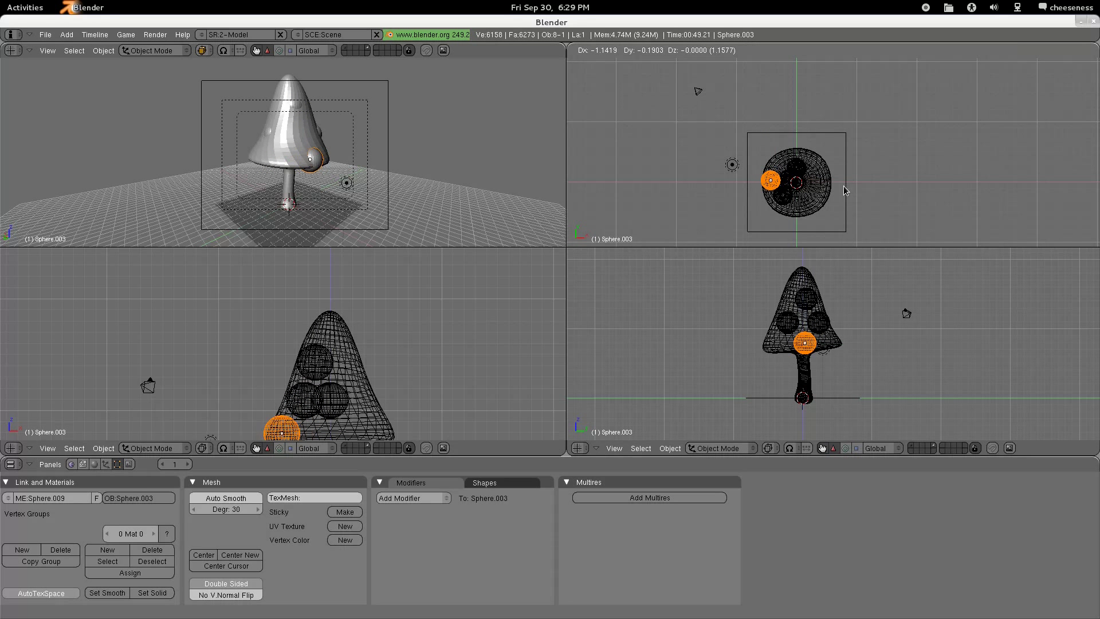
left_click(844, 187)
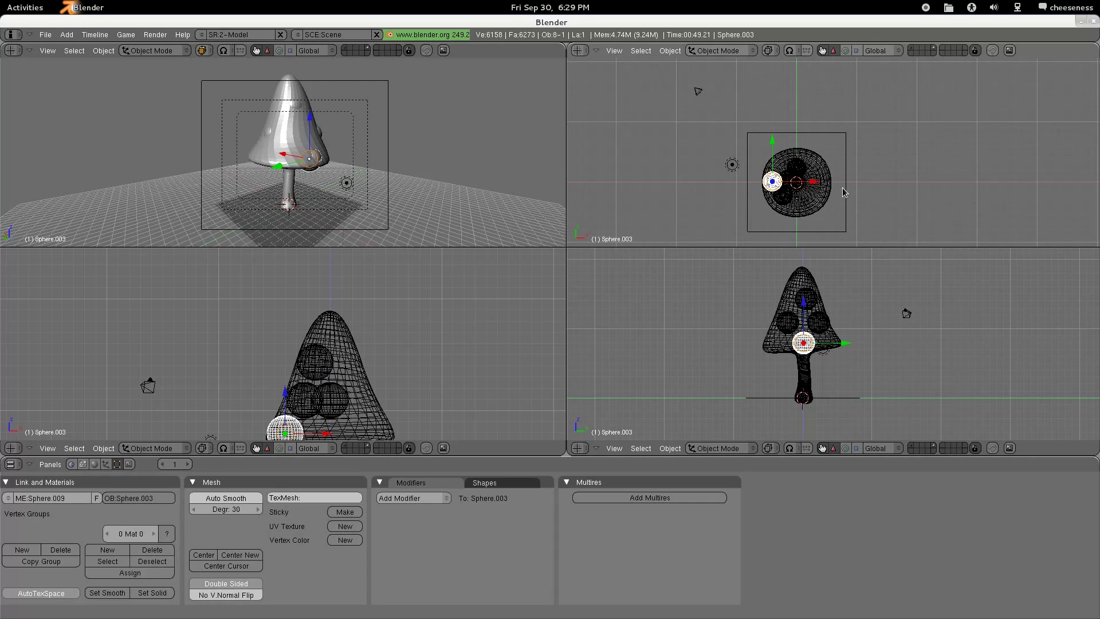
Delete the vertices of the lower half of the sphere at the cap's rim, leaving an upper dome.
scroll(361, 187, "up", 5)
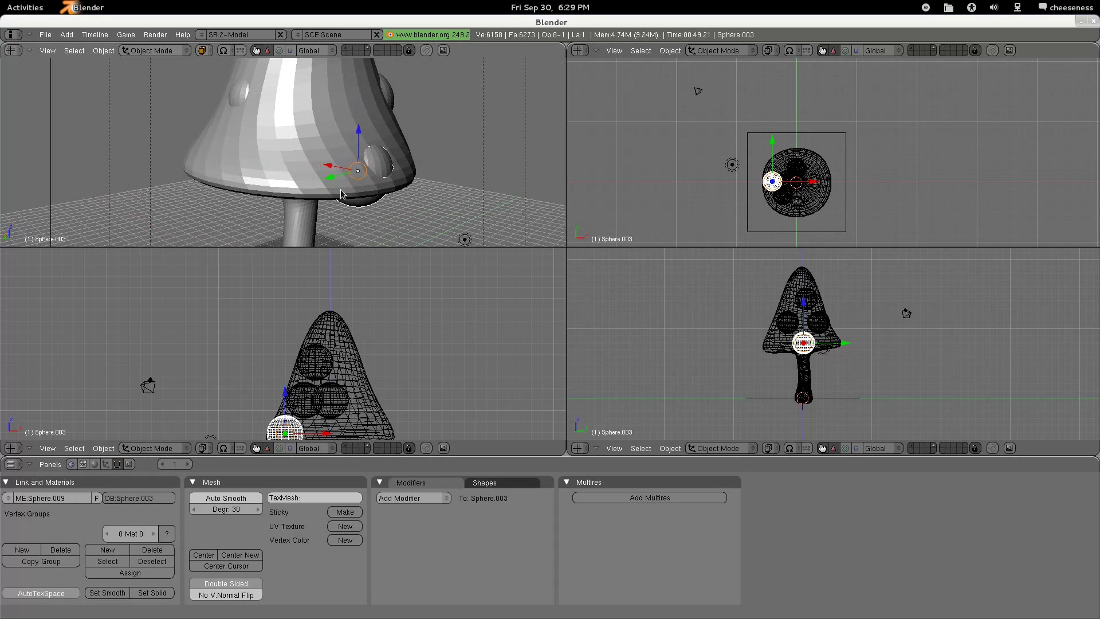
middle_click_drag(359, 404, 372, 378, "shift")
scroll(324, 350, "up", 6)
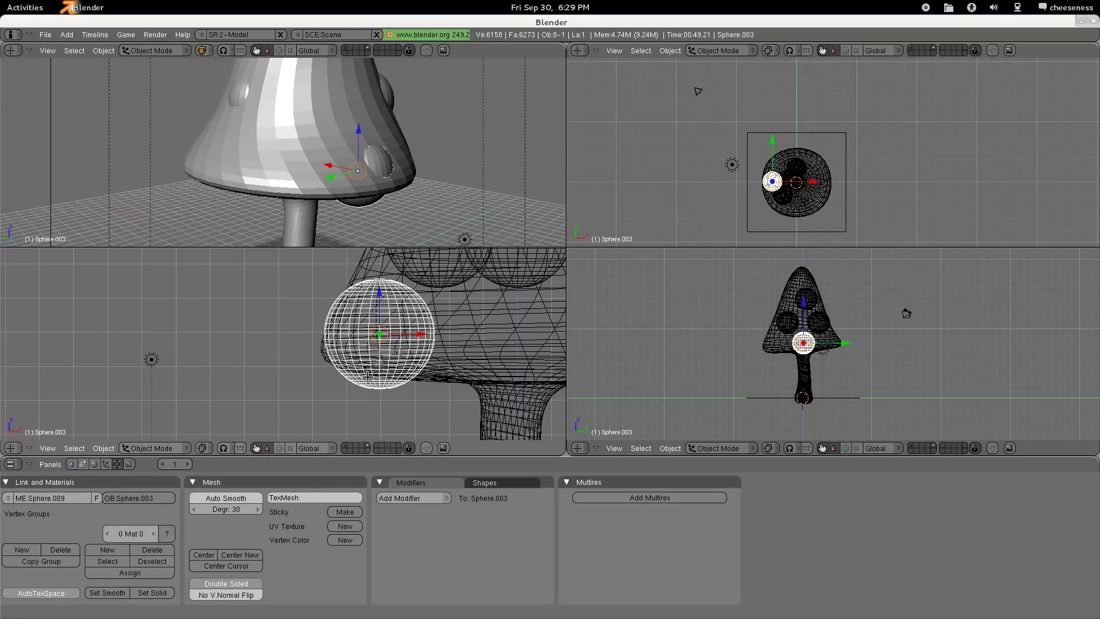
key("Tab")
key("a")
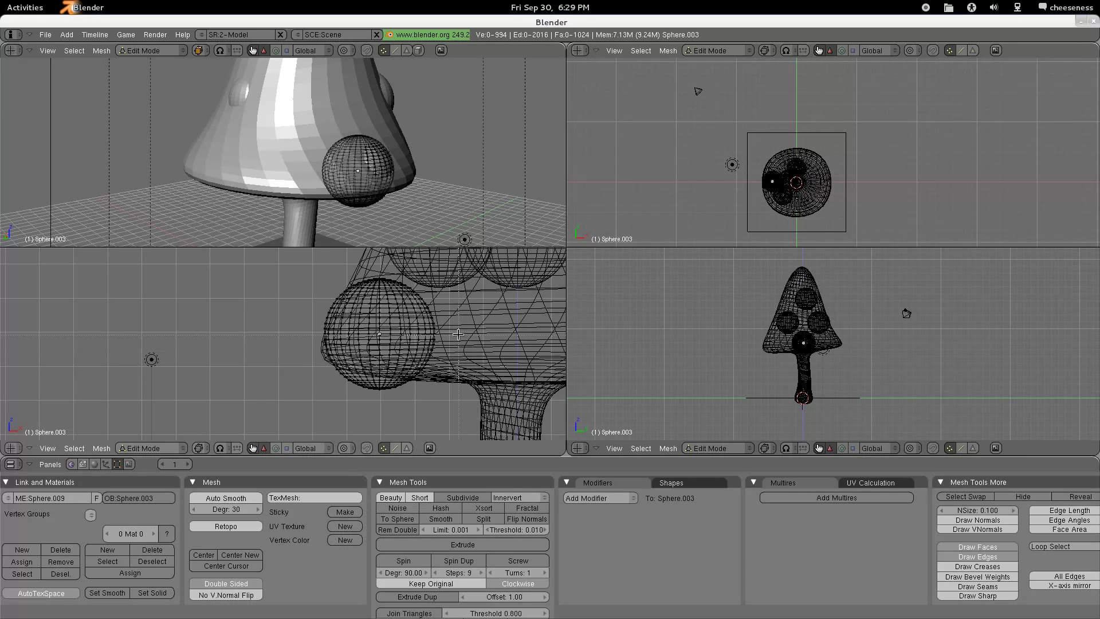
left_click_drag(456, 335, 289, 424)
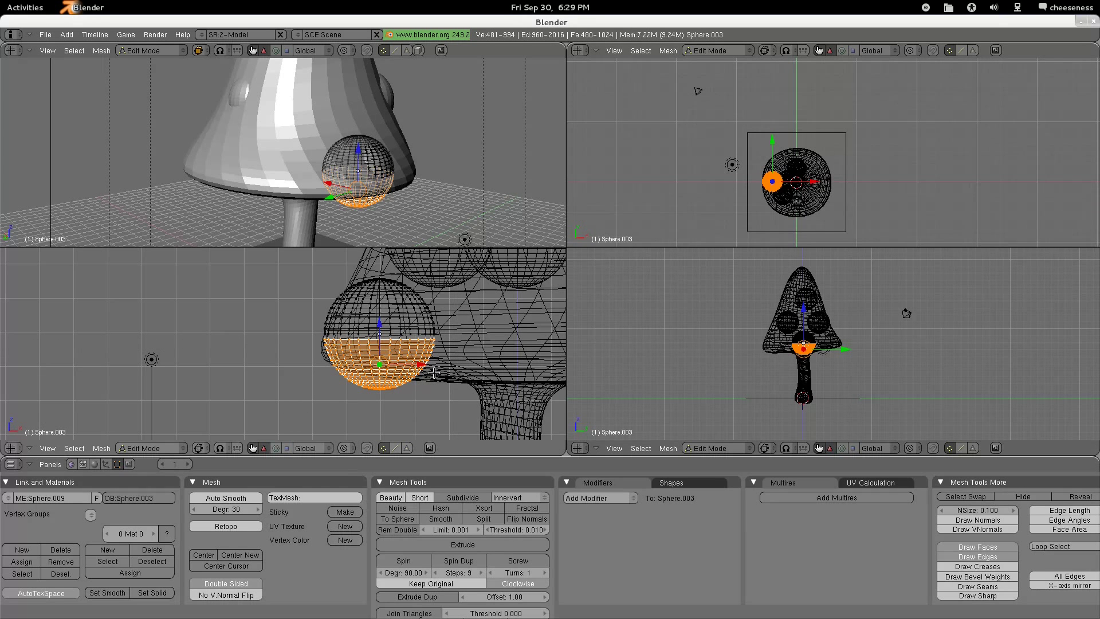
key("x")
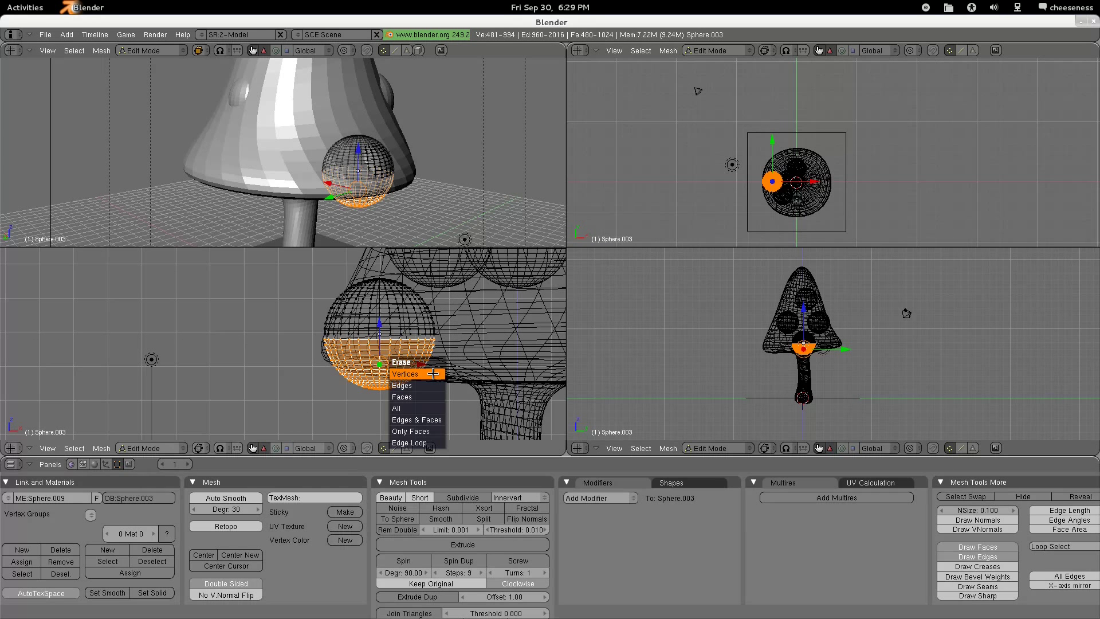
left_click(433, 374)
key("Tab")
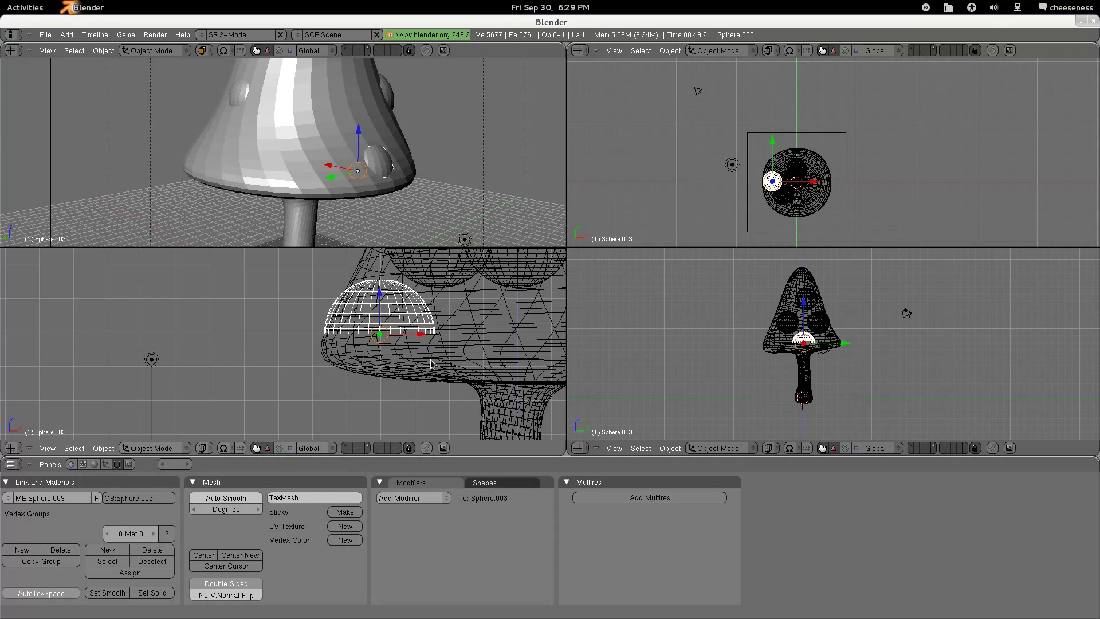
Rotate the half sphere in the front view so its dome faces outward along the cap's slope, and restore the camera view.
key("r")
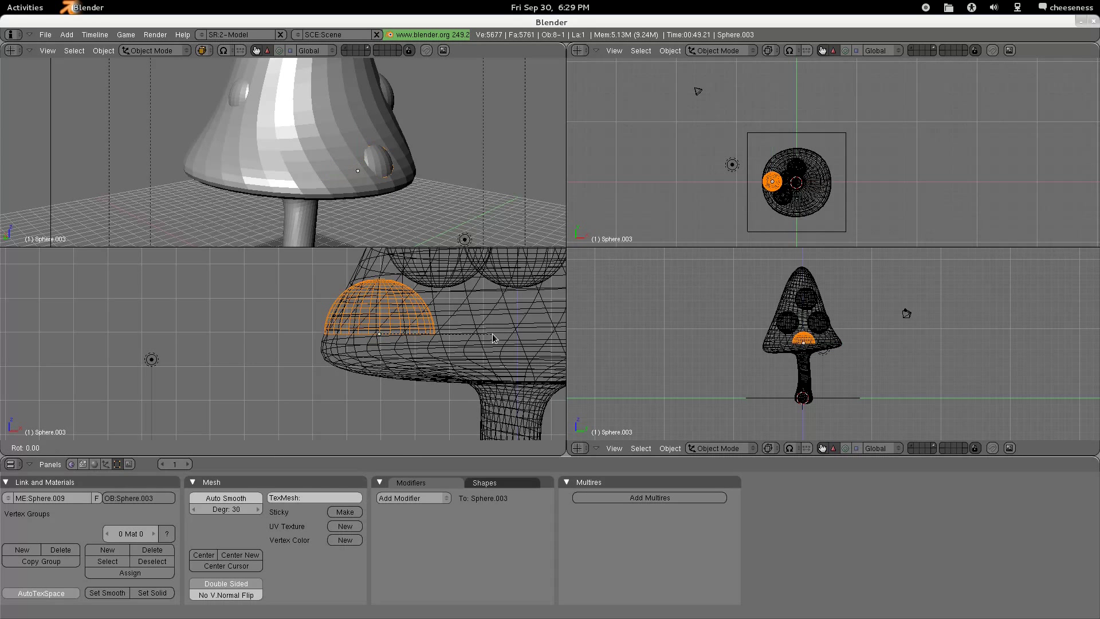
left_click(472, 282)
key("a")
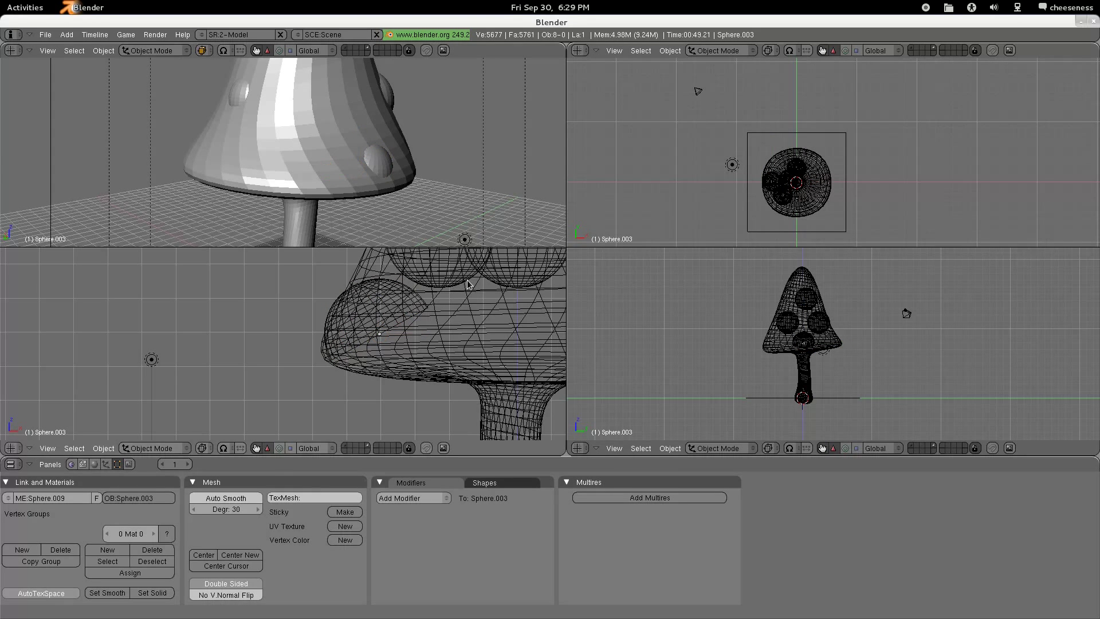
key("KP_0")
scroll(327, 175, "down", 4)
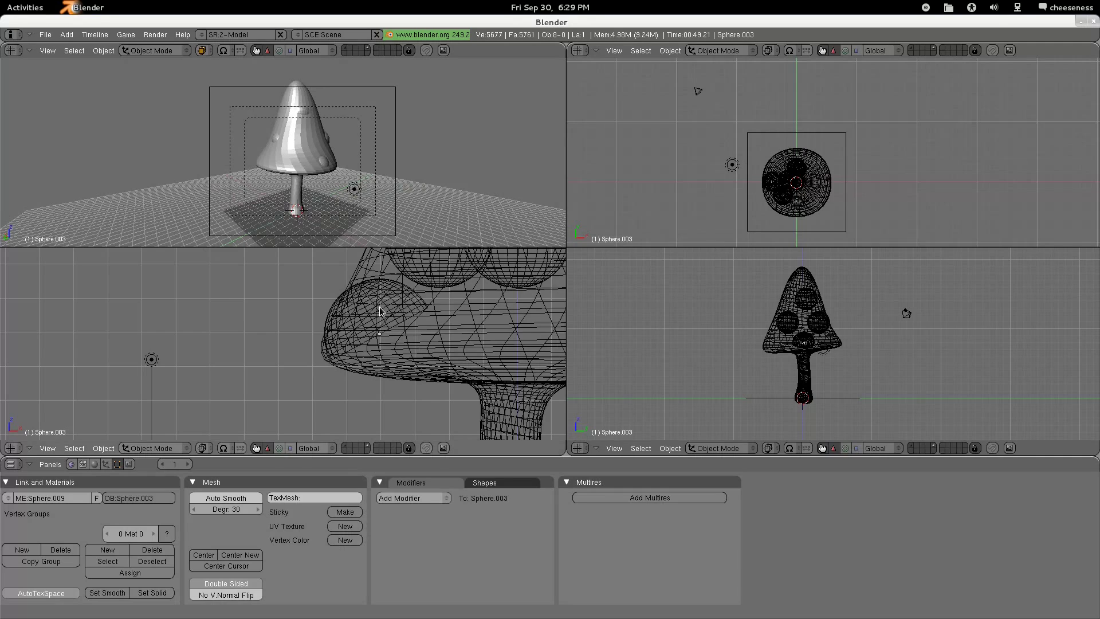
right_click(388, 286)
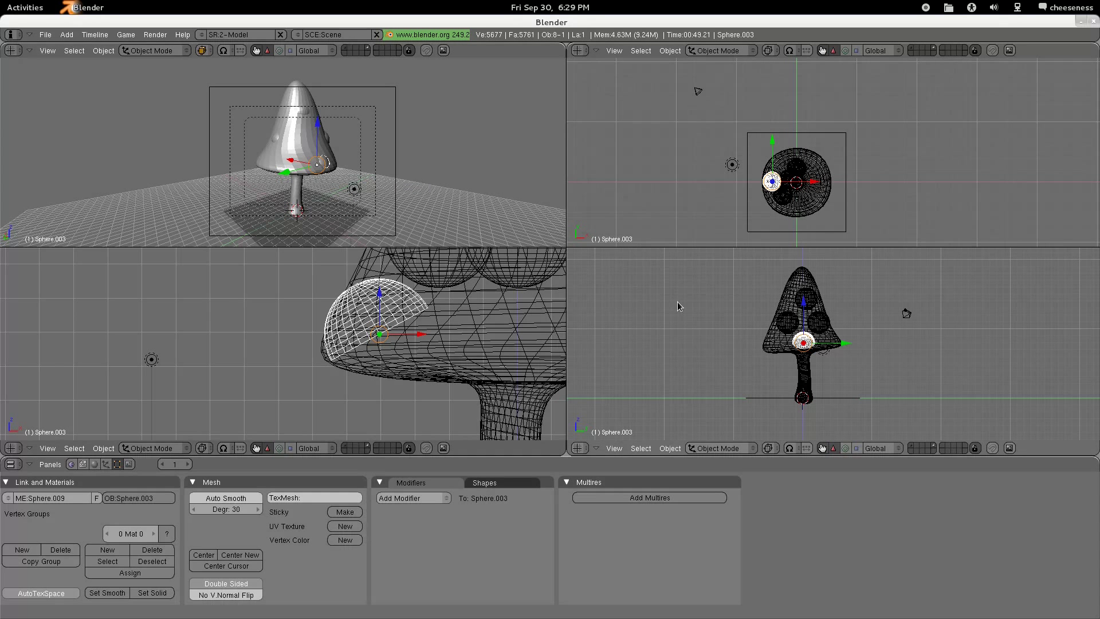
key("r")
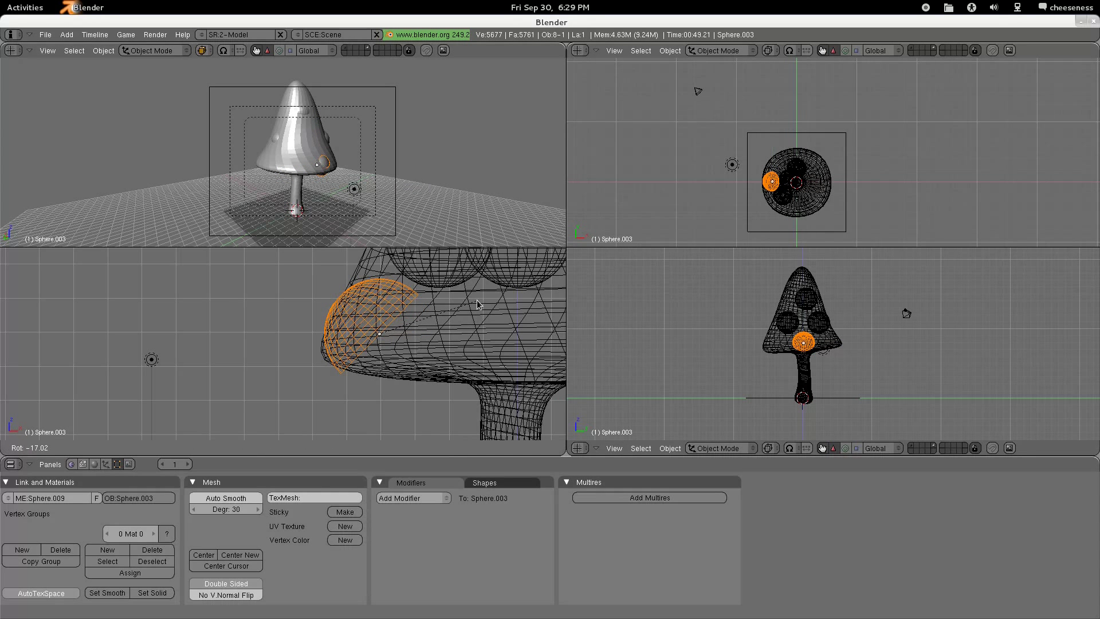
left_click(490, 335)
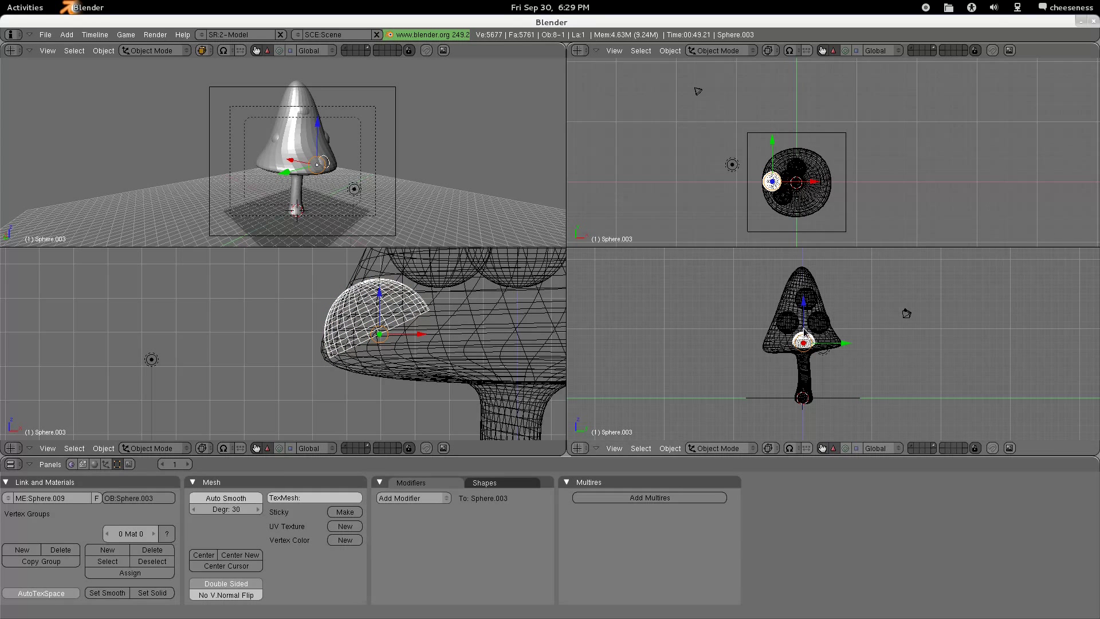
Duplicate the half sphere and position the copy midway up the cap on its camera-facing side, using the top and front views.
key("shift+d")
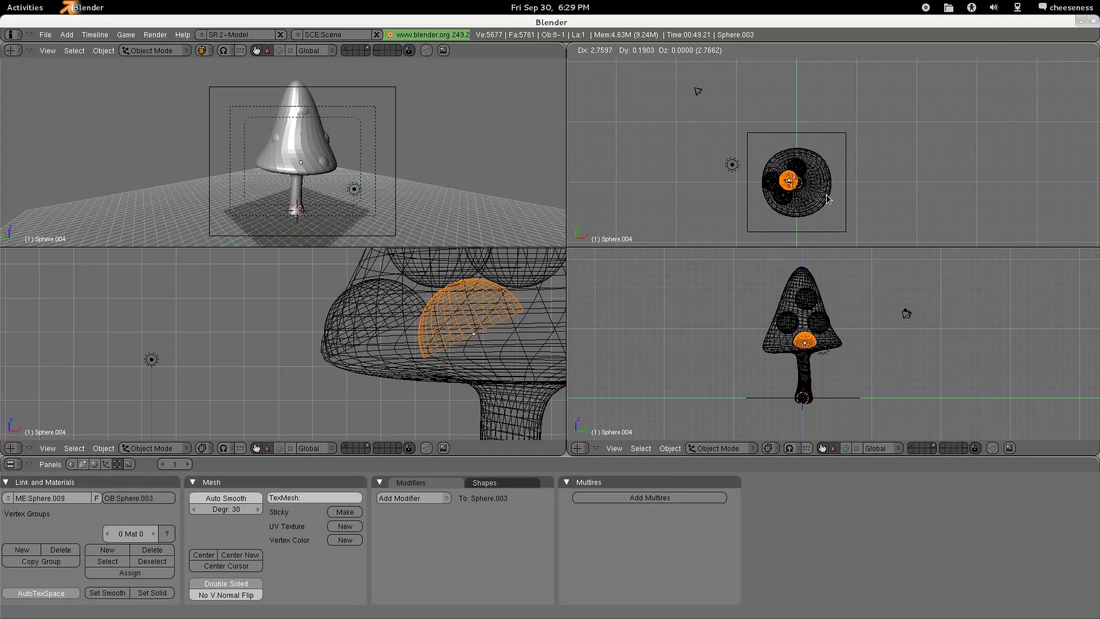
left_click(823, 211)
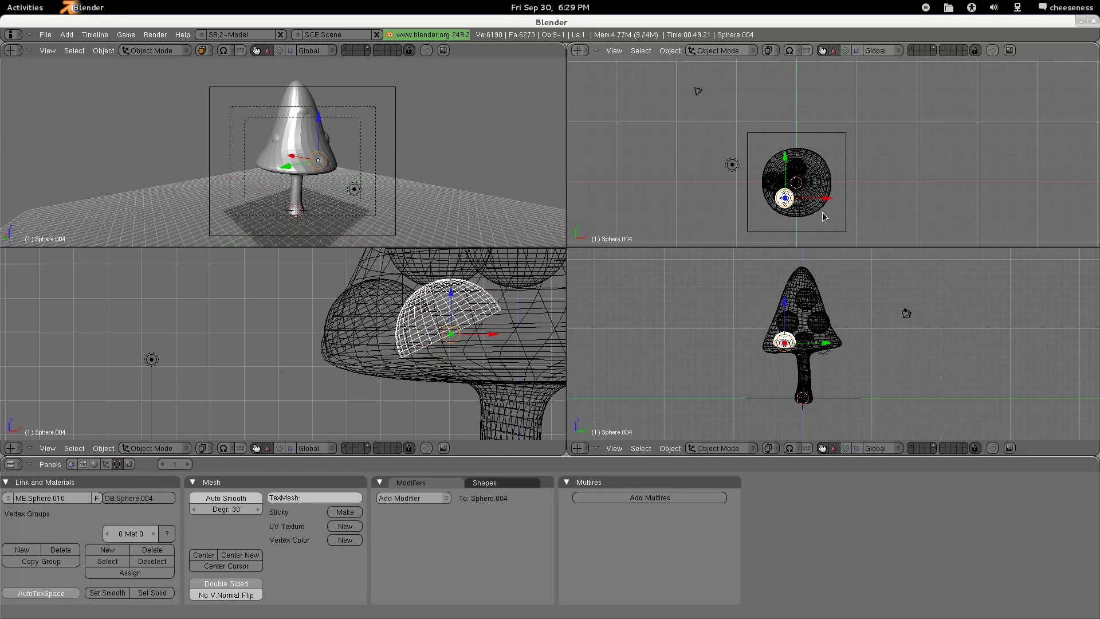
key("g")
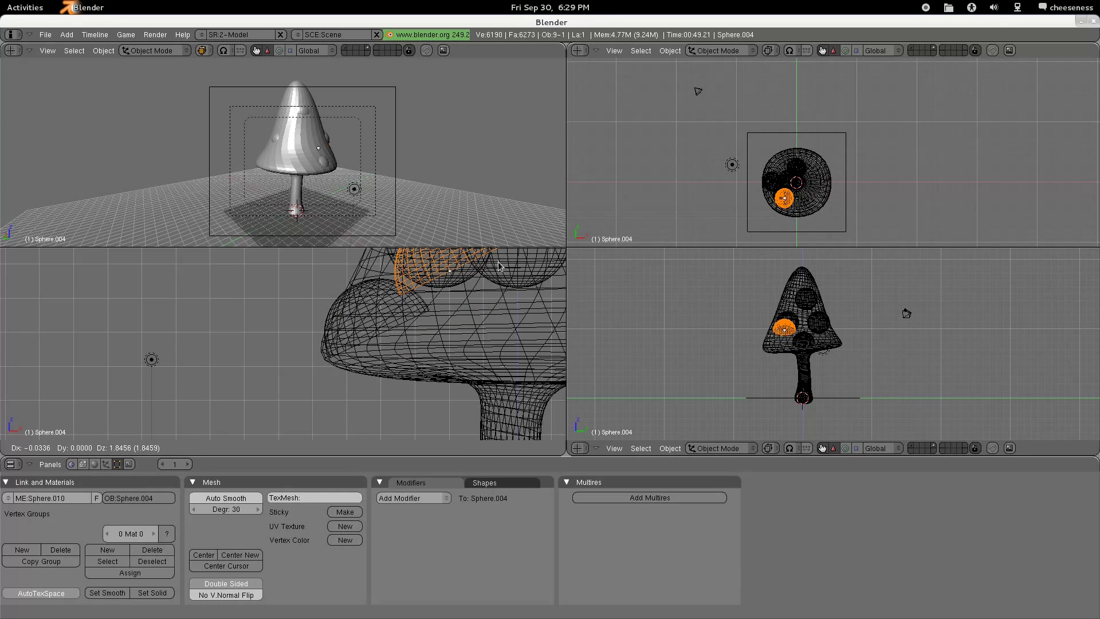
left_click(464, 256)
key("g")
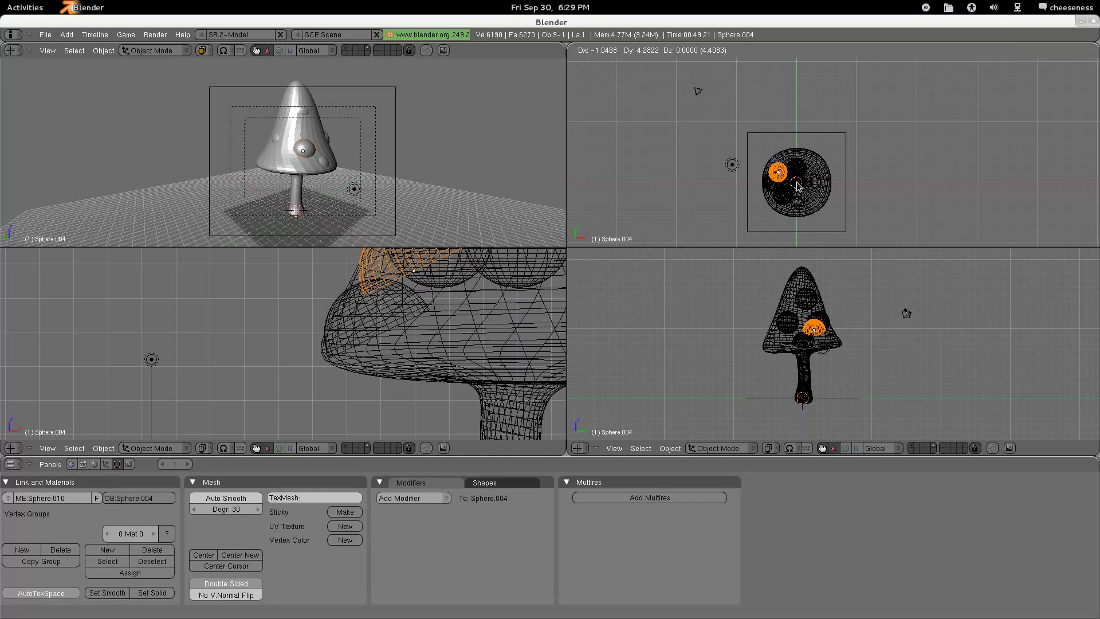
left_click(798, 194)
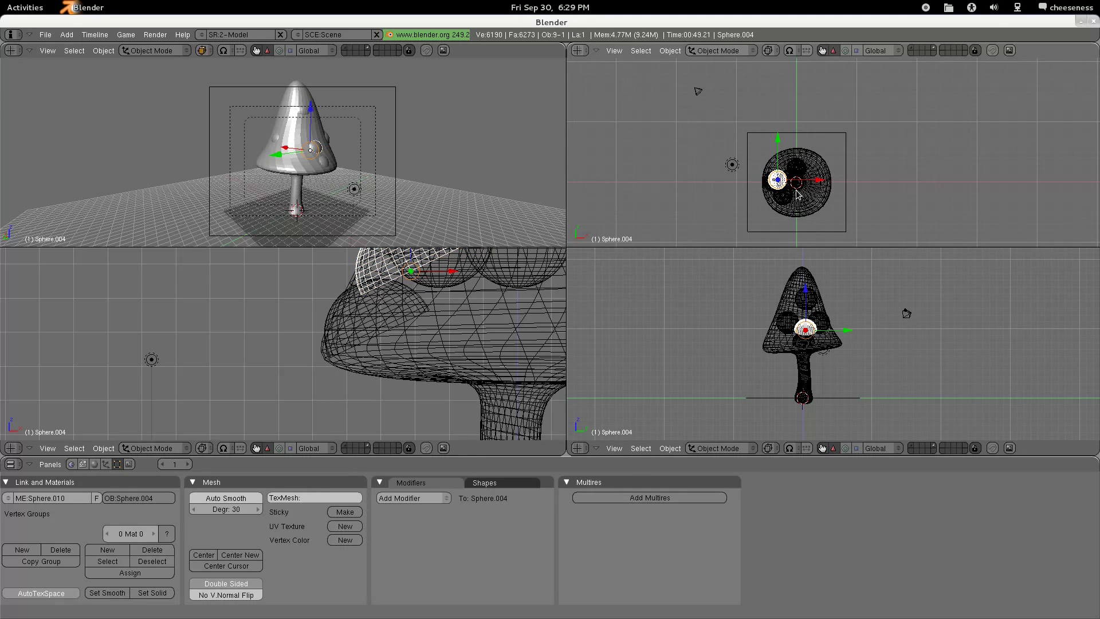
middle_click_drag(372, 344, 395, 358)
key("g")
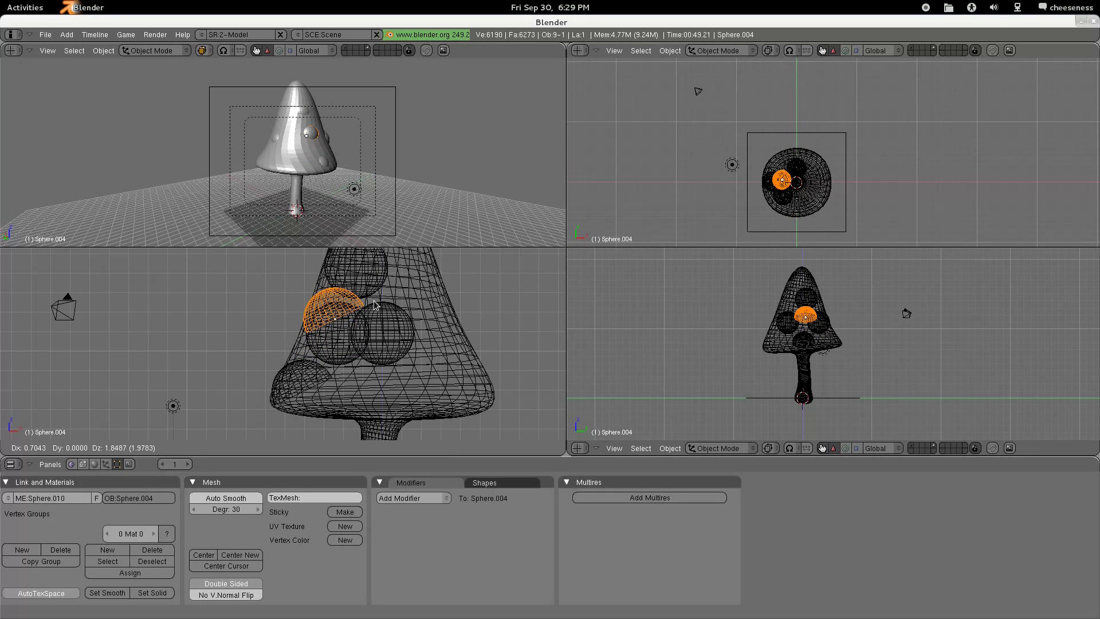
left_click(372, 318)
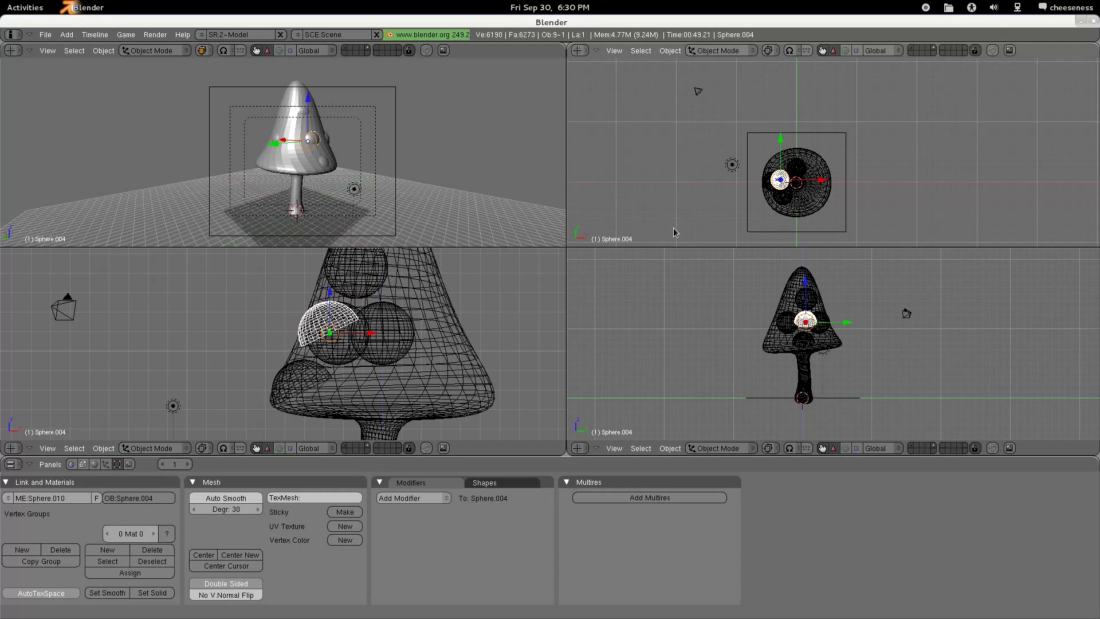
key("g")
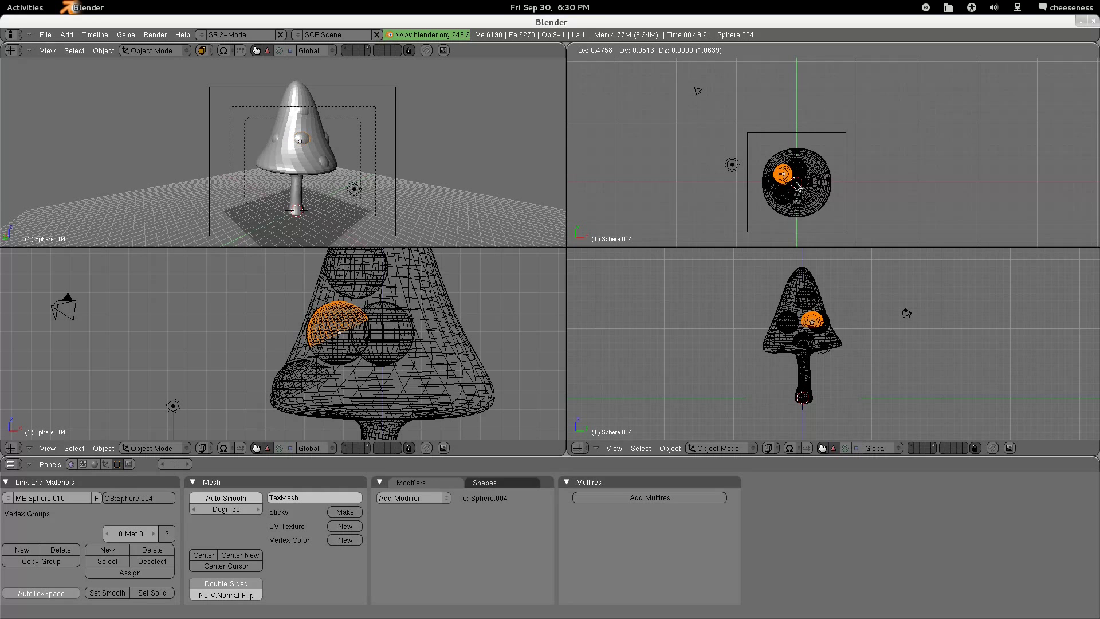
left_click(797, 186)
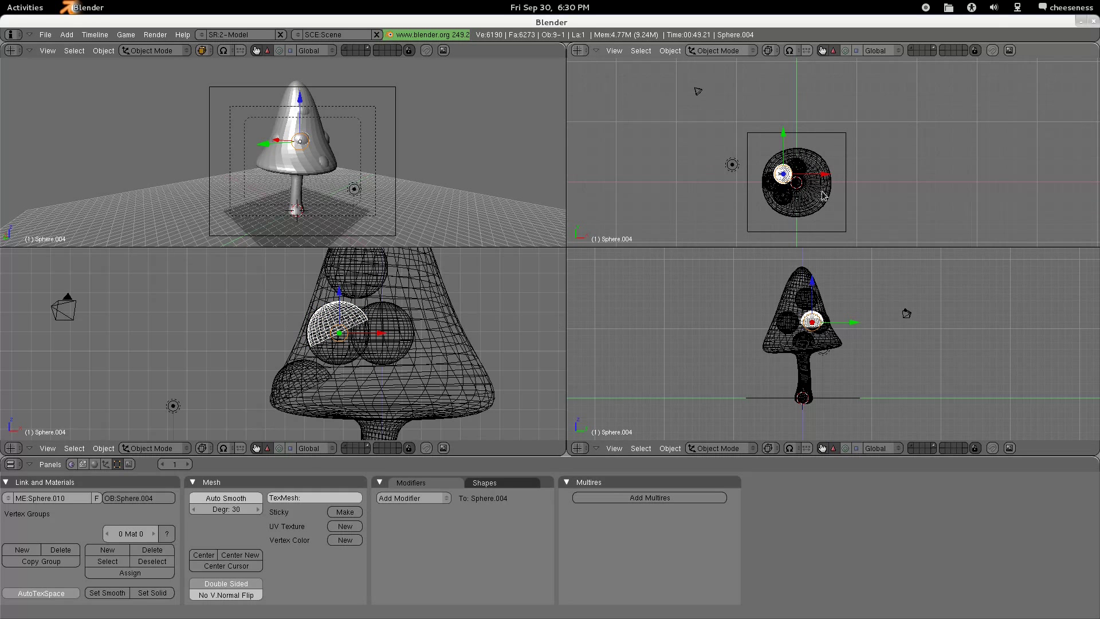
Duplicate the half sphere and position the copy near the cap's lower rim, using the top and side views.
key("shift+d")
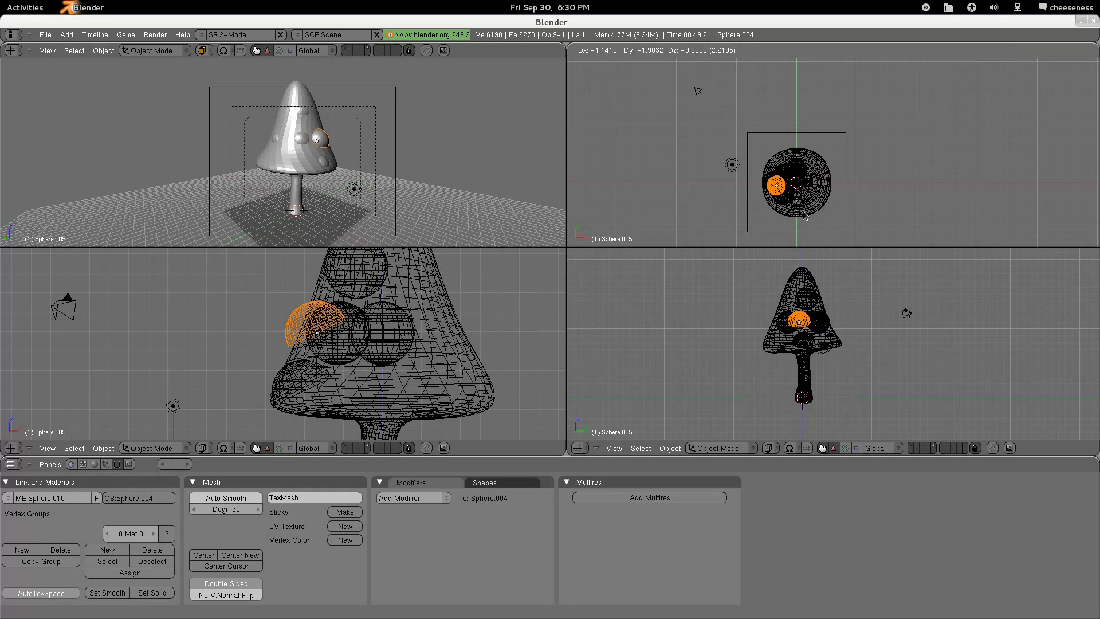
left_click(813, 187)
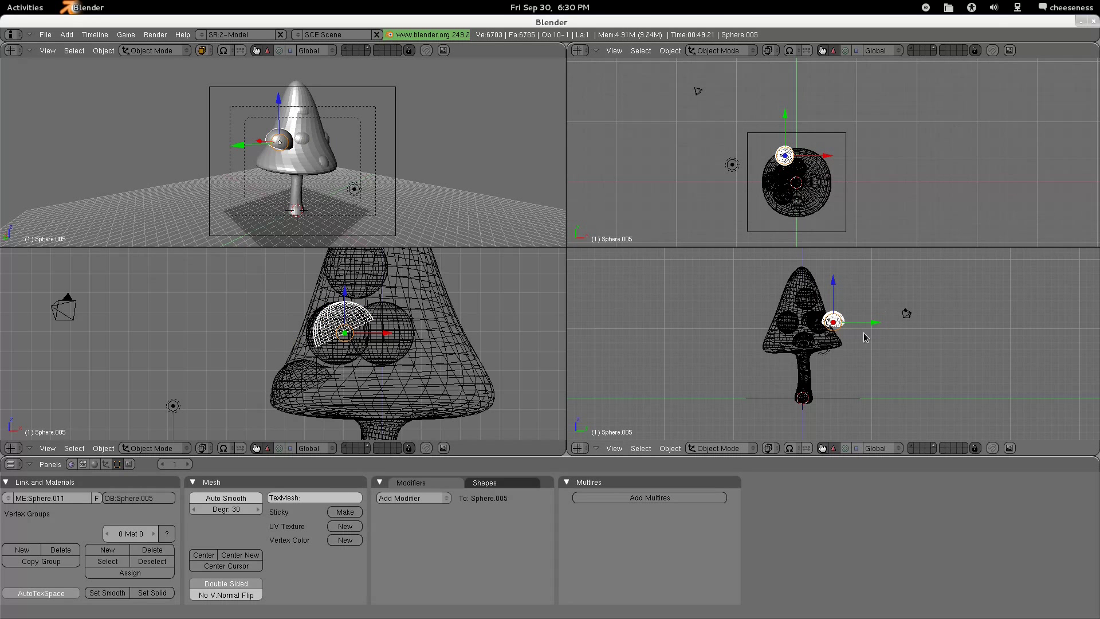
key("g")
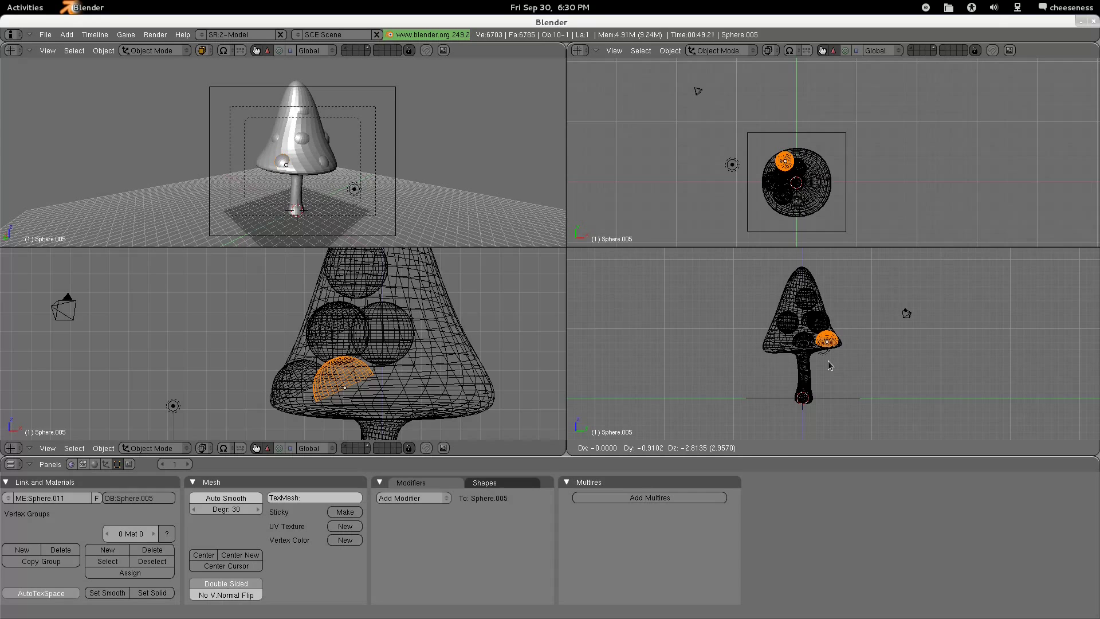
left_click(830, 366)
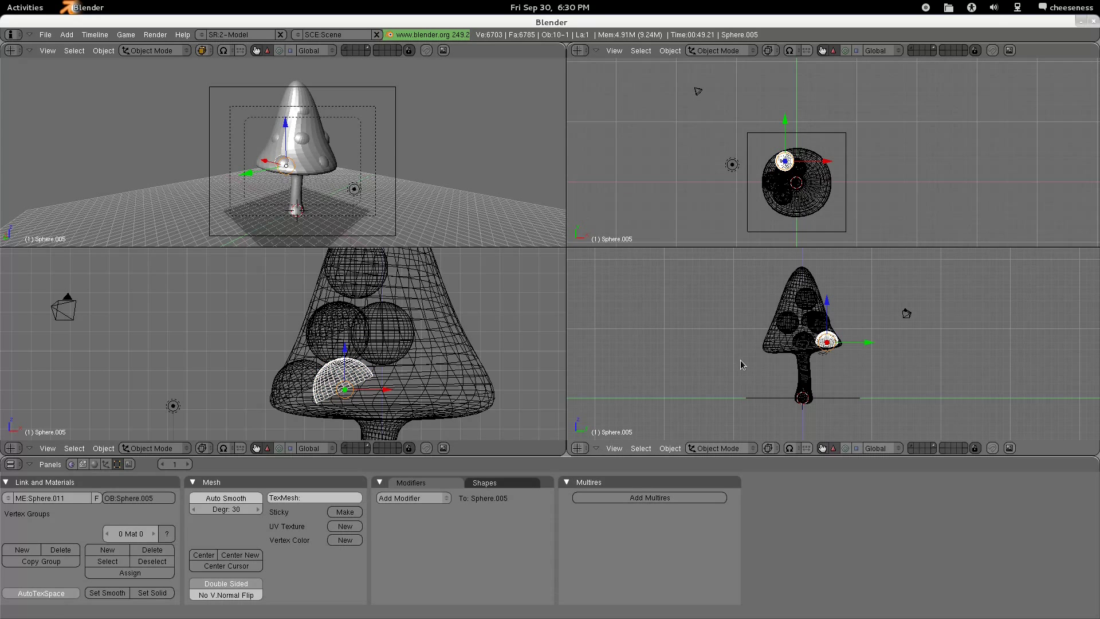
Select the tree mesh and set its shading to smooth.
scroll(315, 195, "up", 7)
scroll(316, 195, "down", 8)
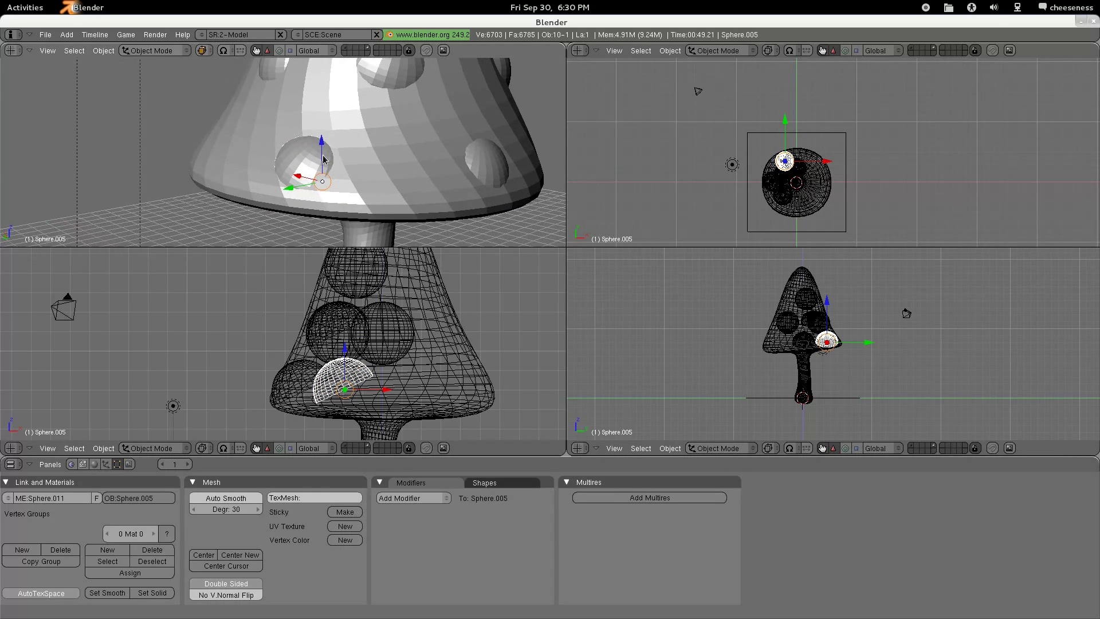
mouse_move(324, 160)
middle_mouse_down()
mouse_move(322, 146)
mouse_move(321, 200)
middle_mouse_up()
scroll(321, 197, "up", 6)
scroll(366, 176, "down", 5)
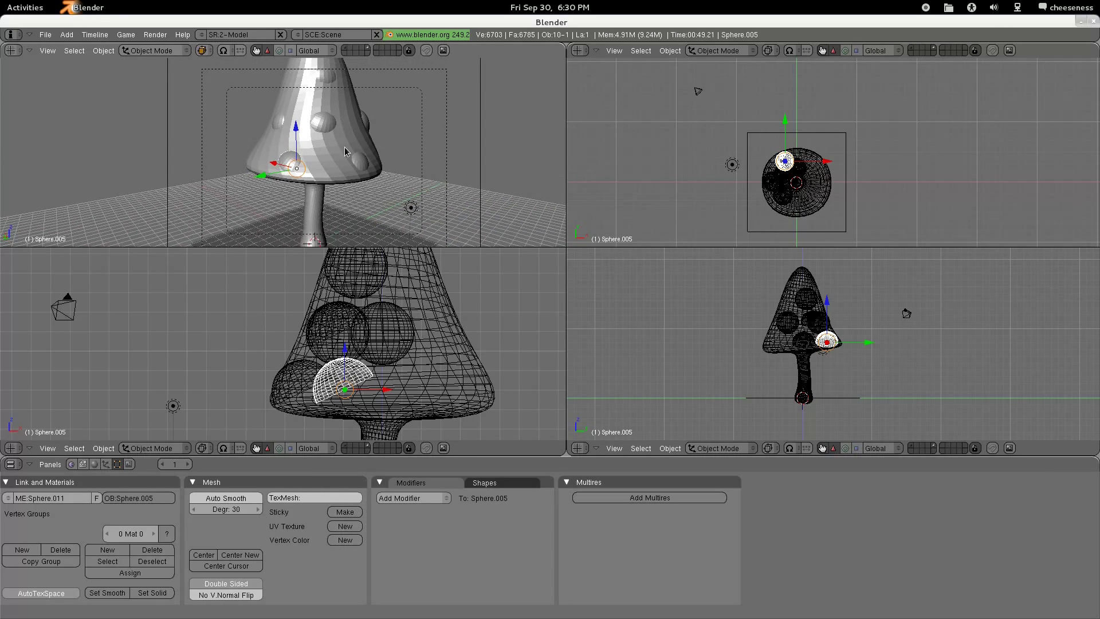
right_click(331, 181)
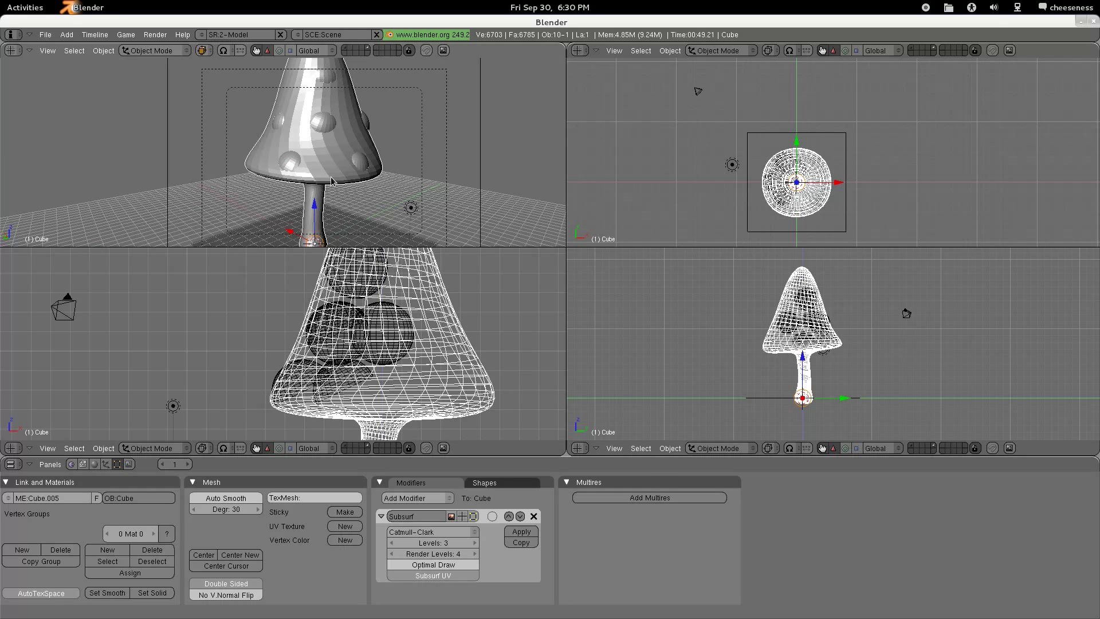
left_click(103, 596)
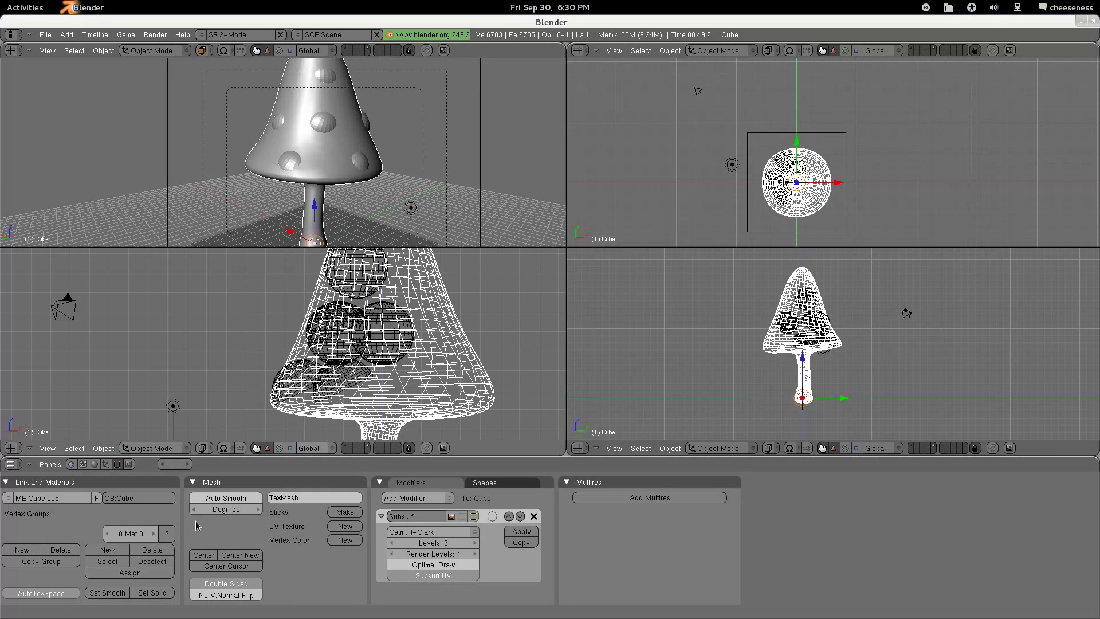
Select all the spheres and half spheres on the cap, set them to smooth shading, and clear the selection.
key("a")
key("b")
left_click_drag(734, 279, 837, 340)
key("b")
left_click_drag(764, 369, 844, 407)
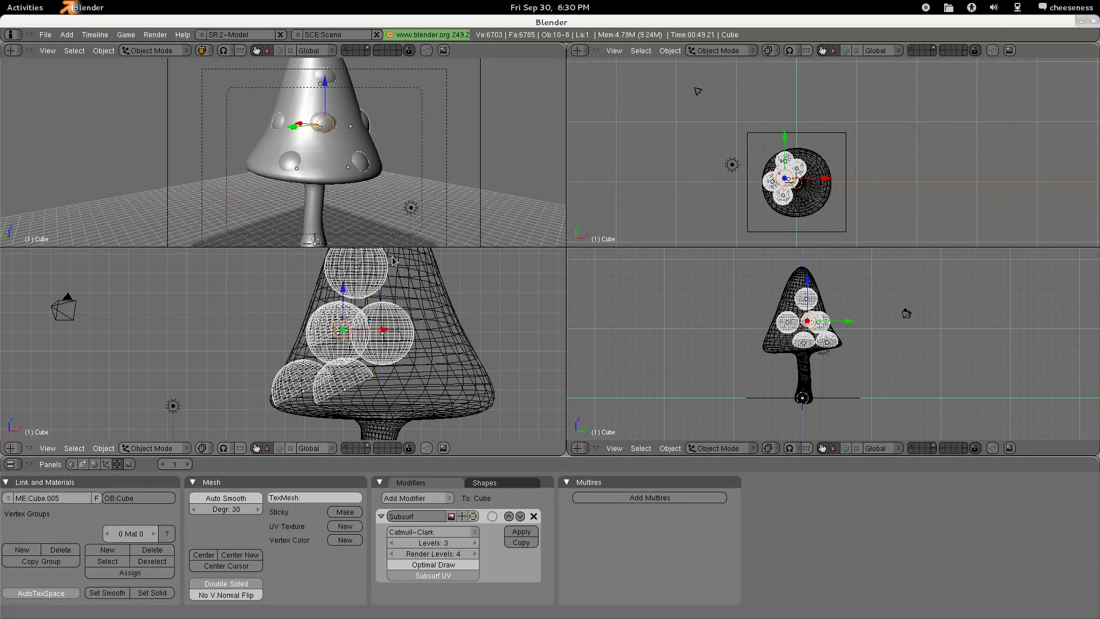
key("a")
scroll(372, 117, "down", 2)
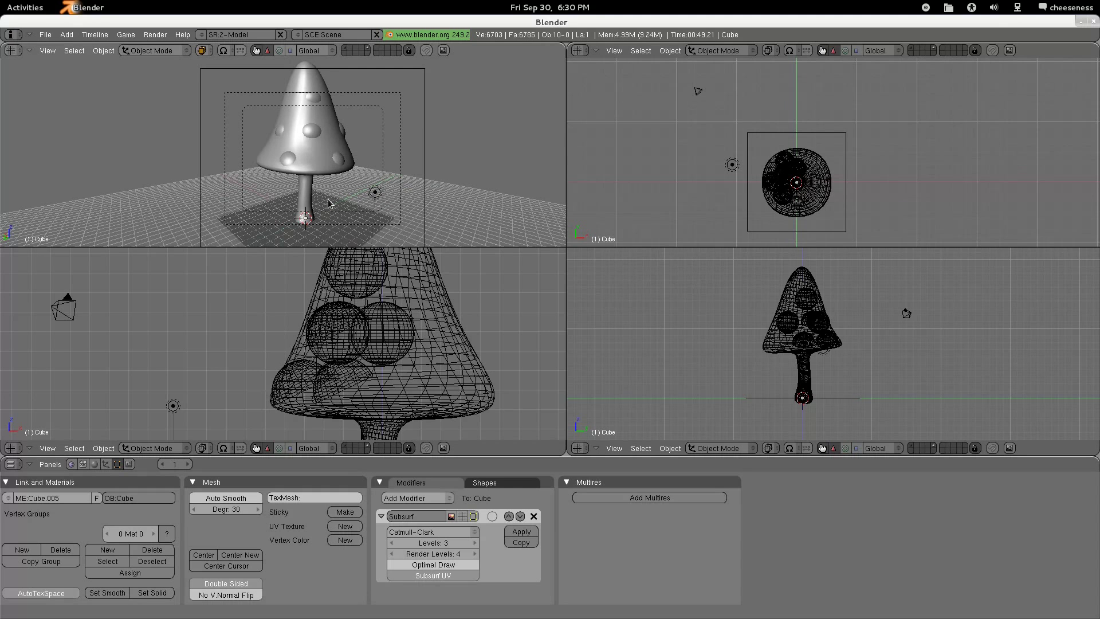
scroll(335, 189, "down", 2)
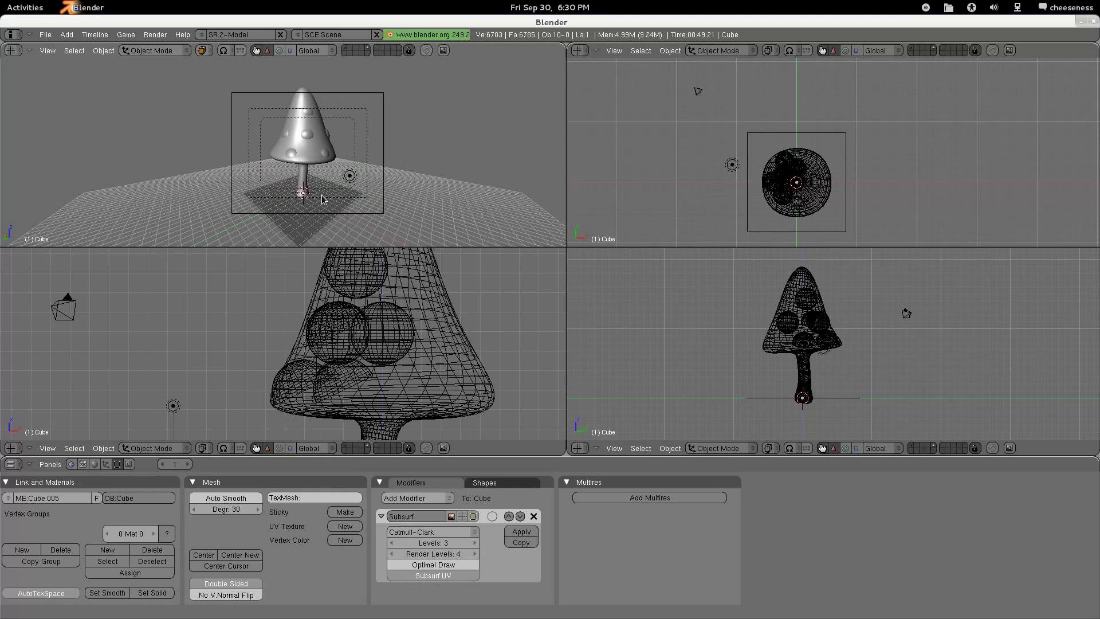
Render the current frame, bring the render window into clear view to check the image, and close it.
left_click(130, 465)
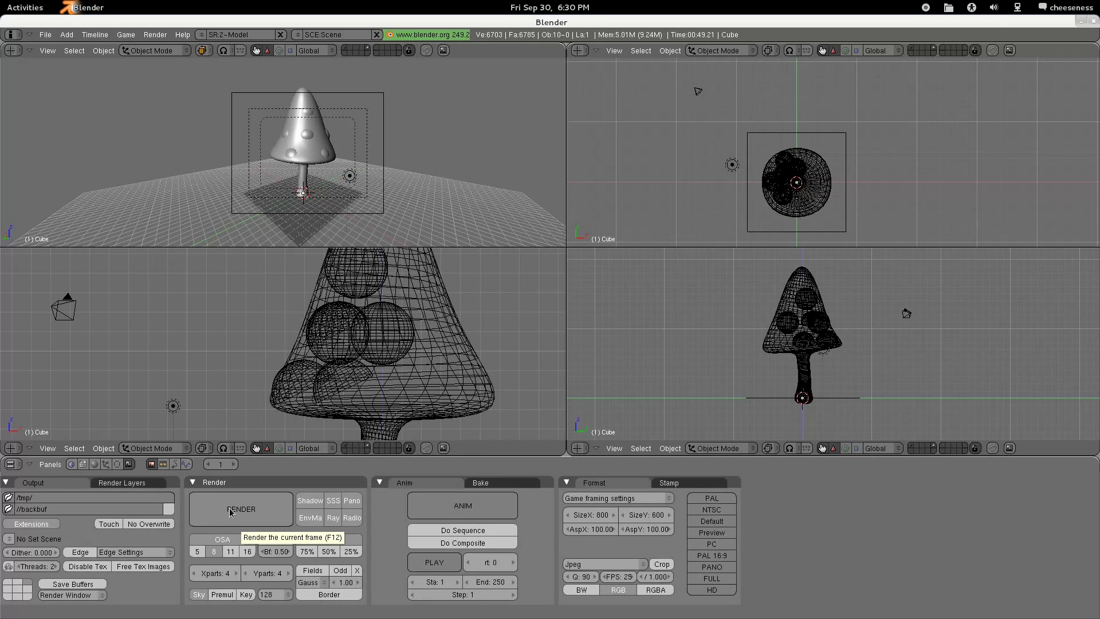
left_click(230, 512)
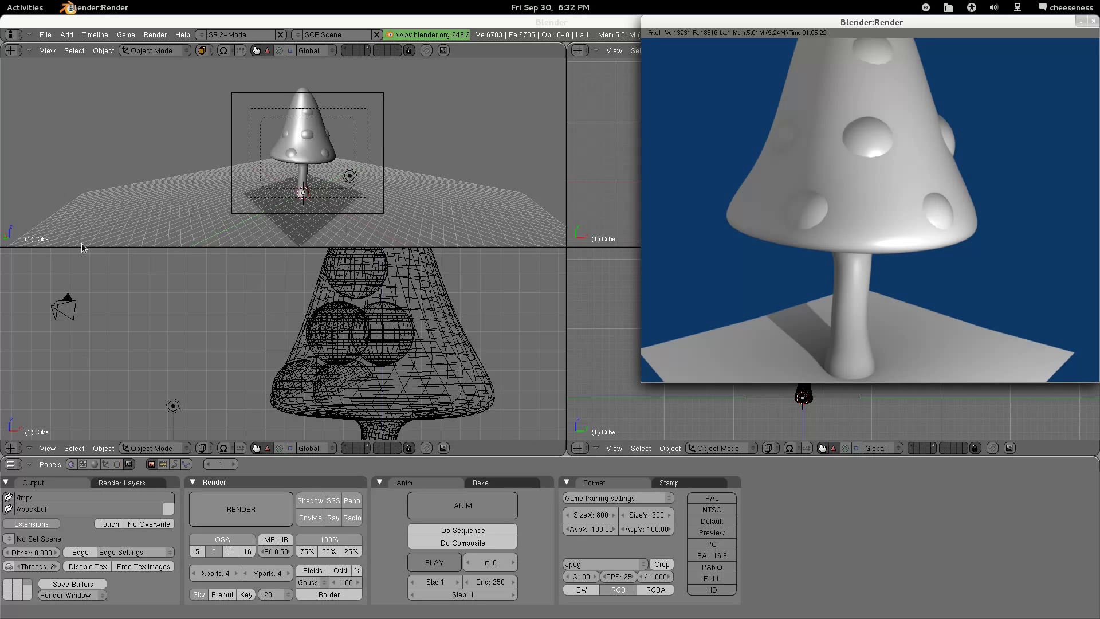
left_click_drag(874, 21, 610, 70)
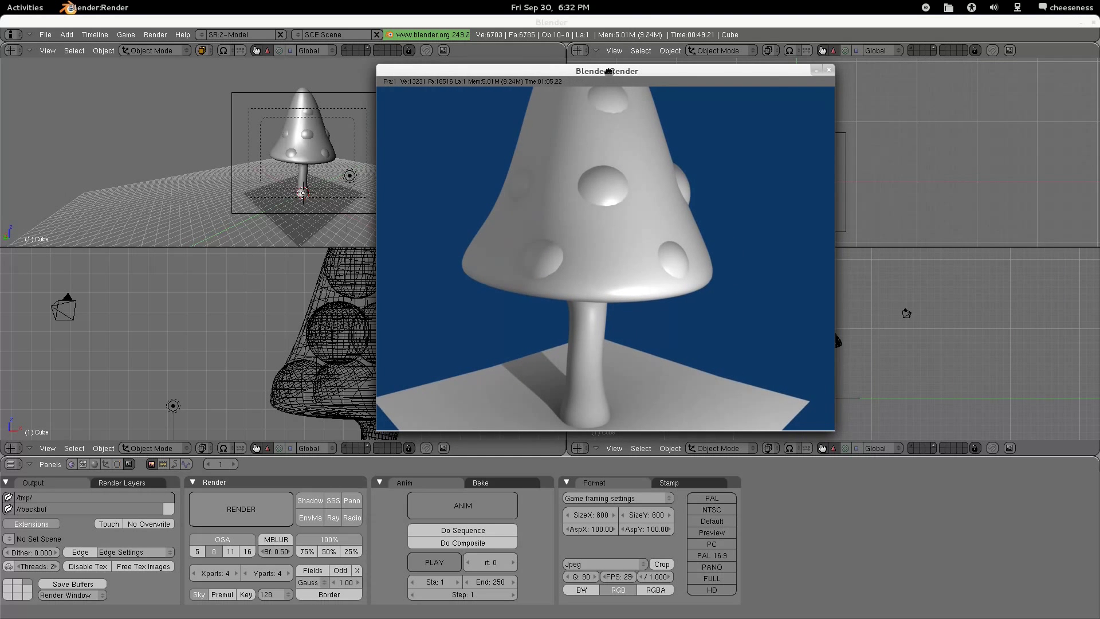
left_click(828, 69)
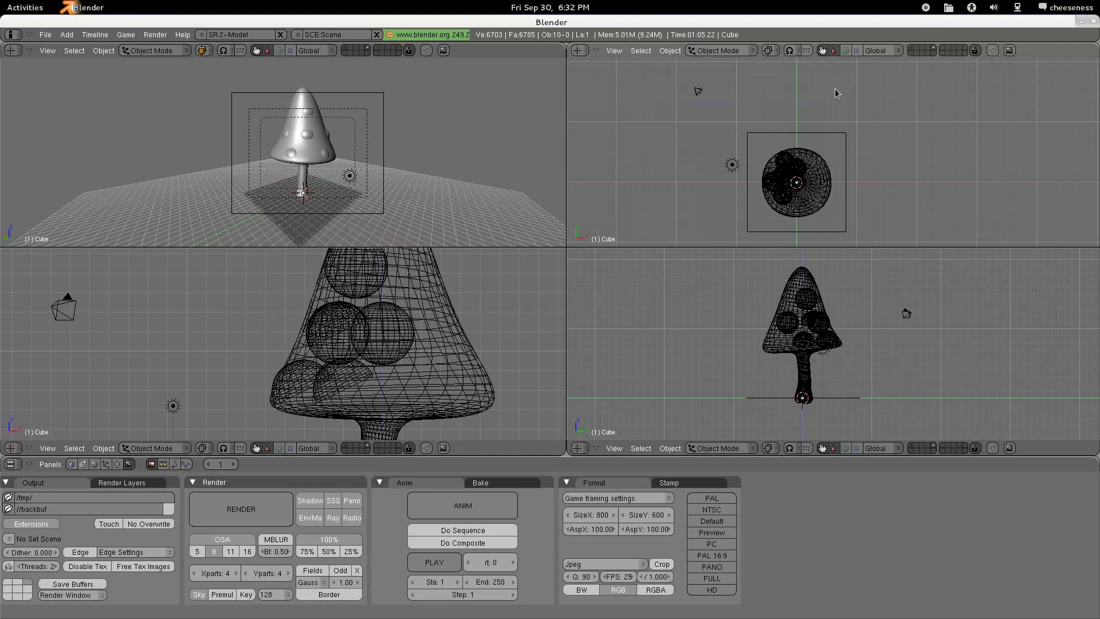
Save the rendered image as a JPEG named mushroom_example in the blender_tests folder.
left_click(45, 35)
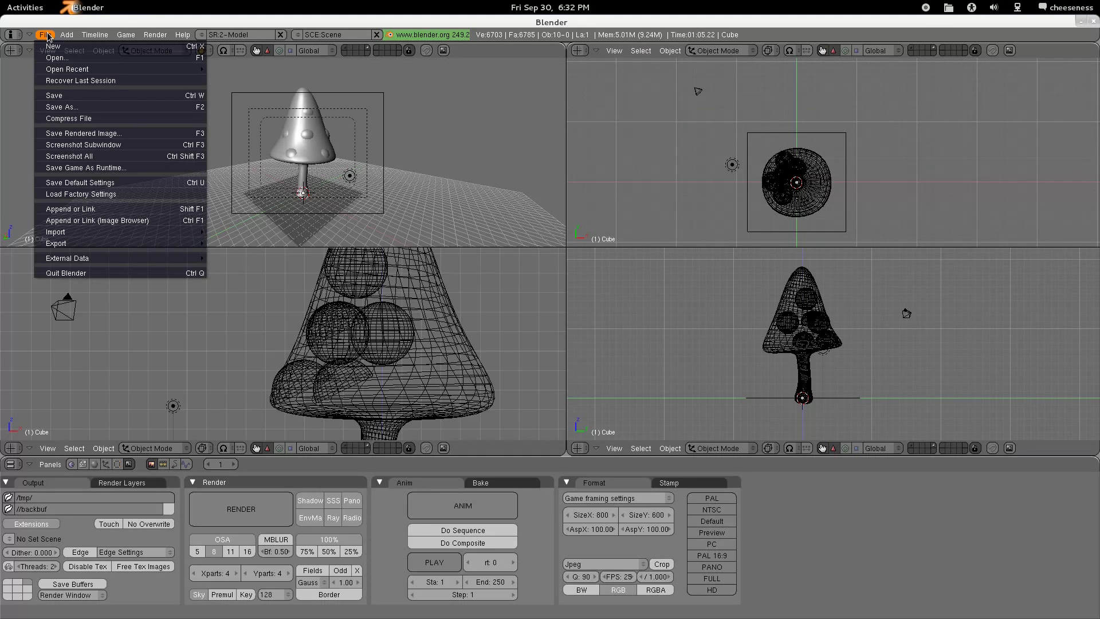
left_click(94, 133)
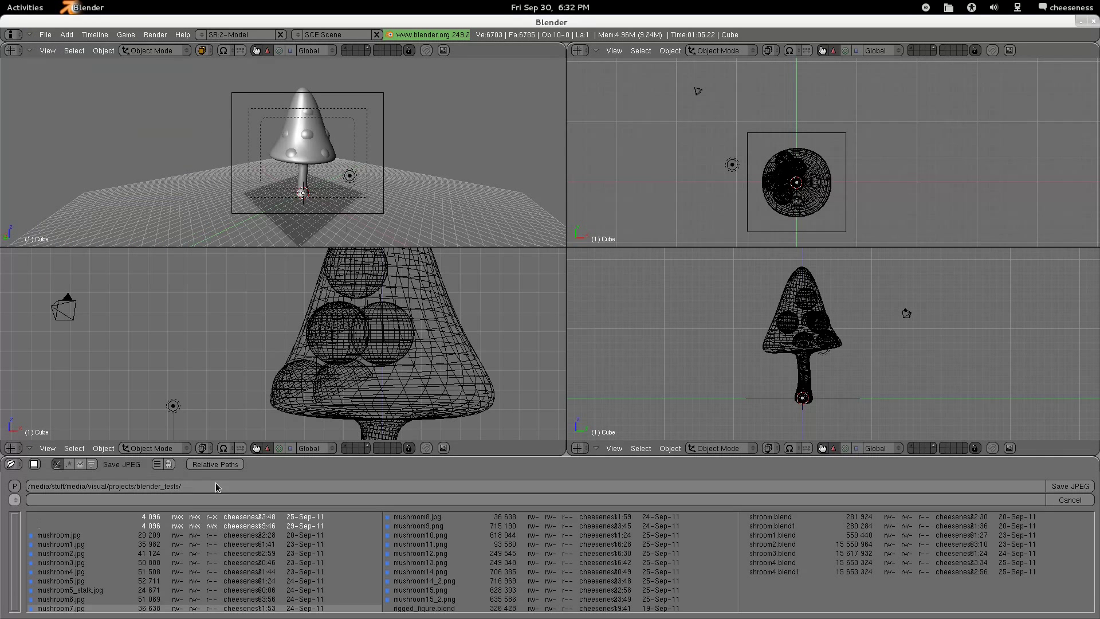
left_click(207, 501)
type("mu")
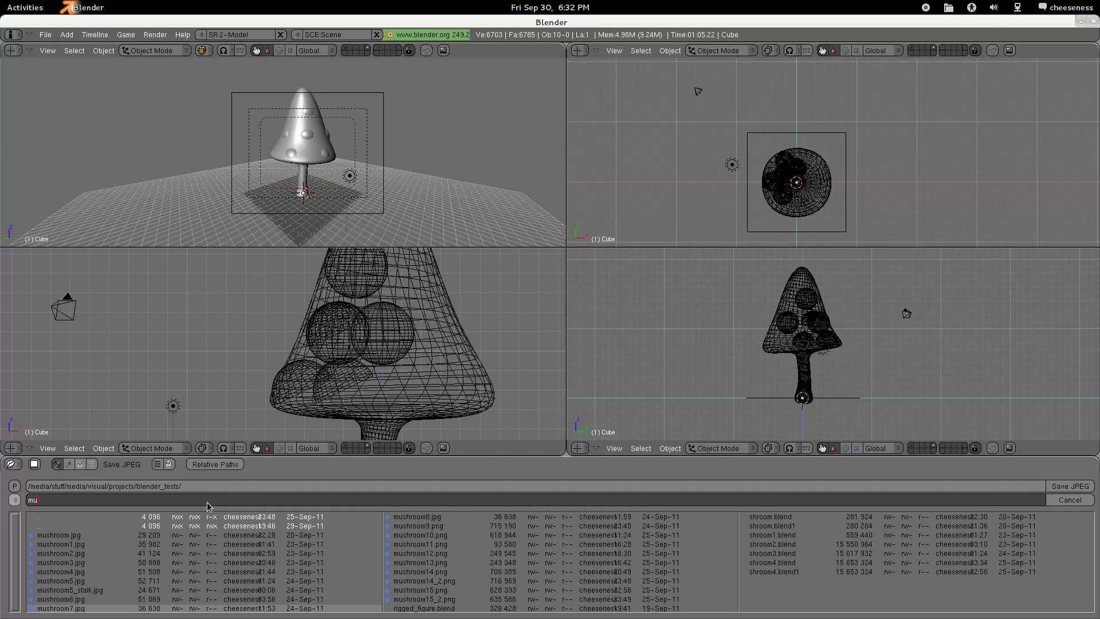
type("shroom_example")
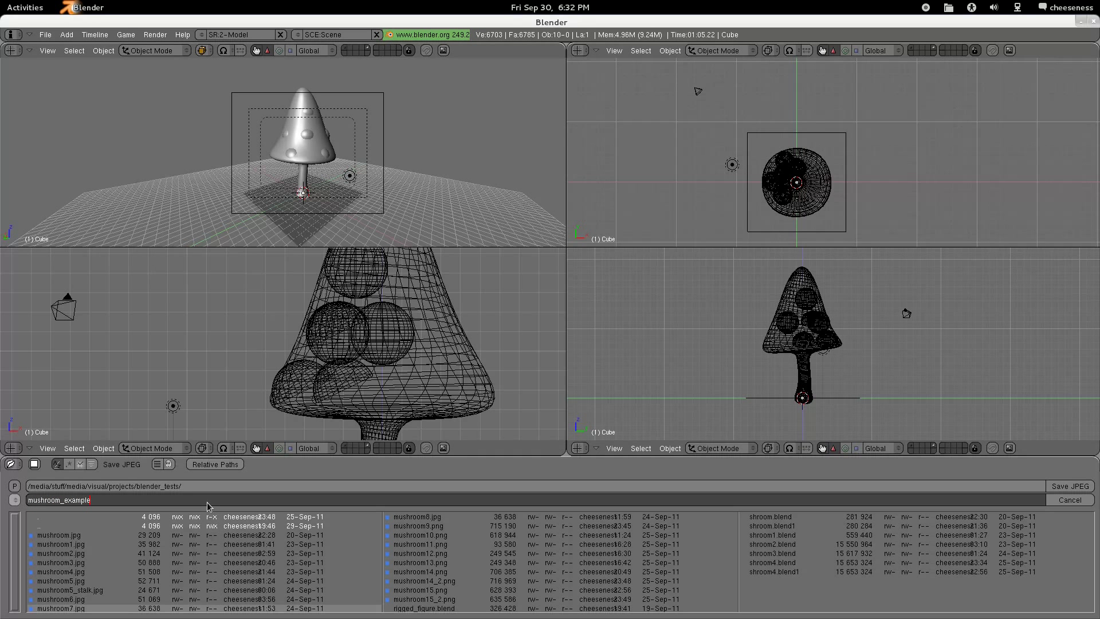